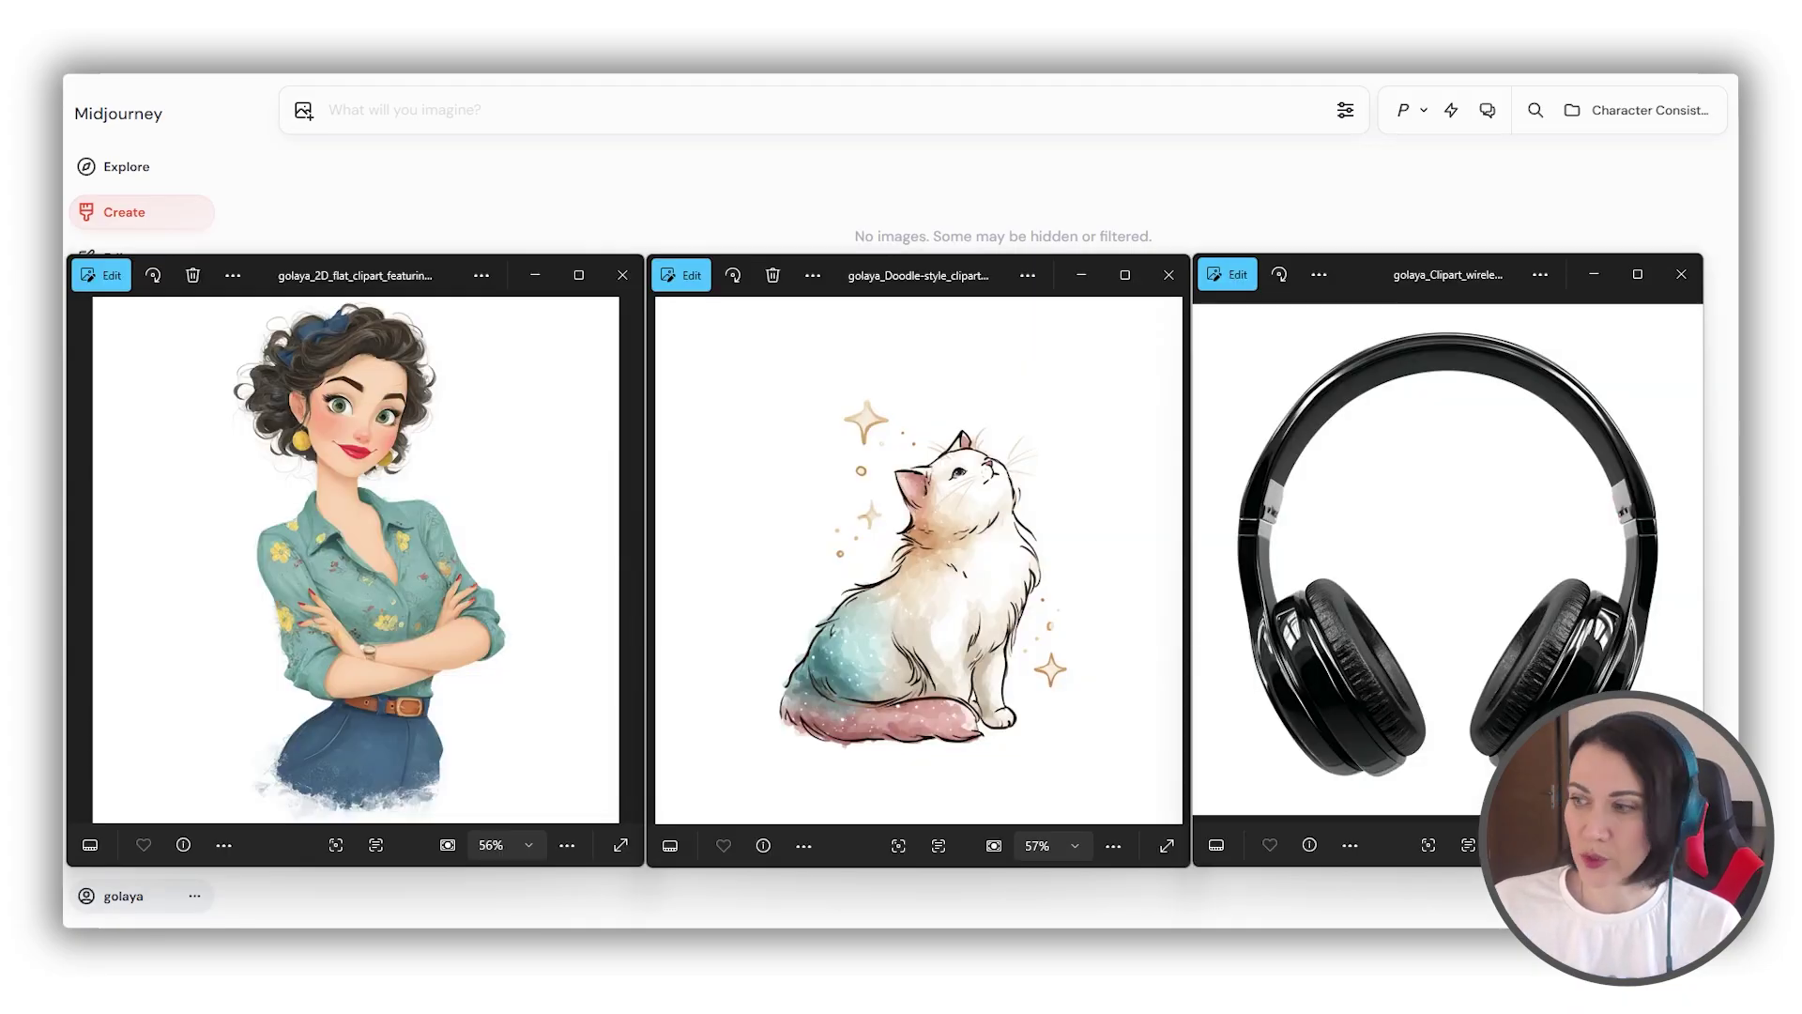
Set the woman clipart as Omni Reference and generate "a young lady with green eyes and short curly brown hair, surprised emotion".
left_click_drag(1801, 132, 1253, 188)
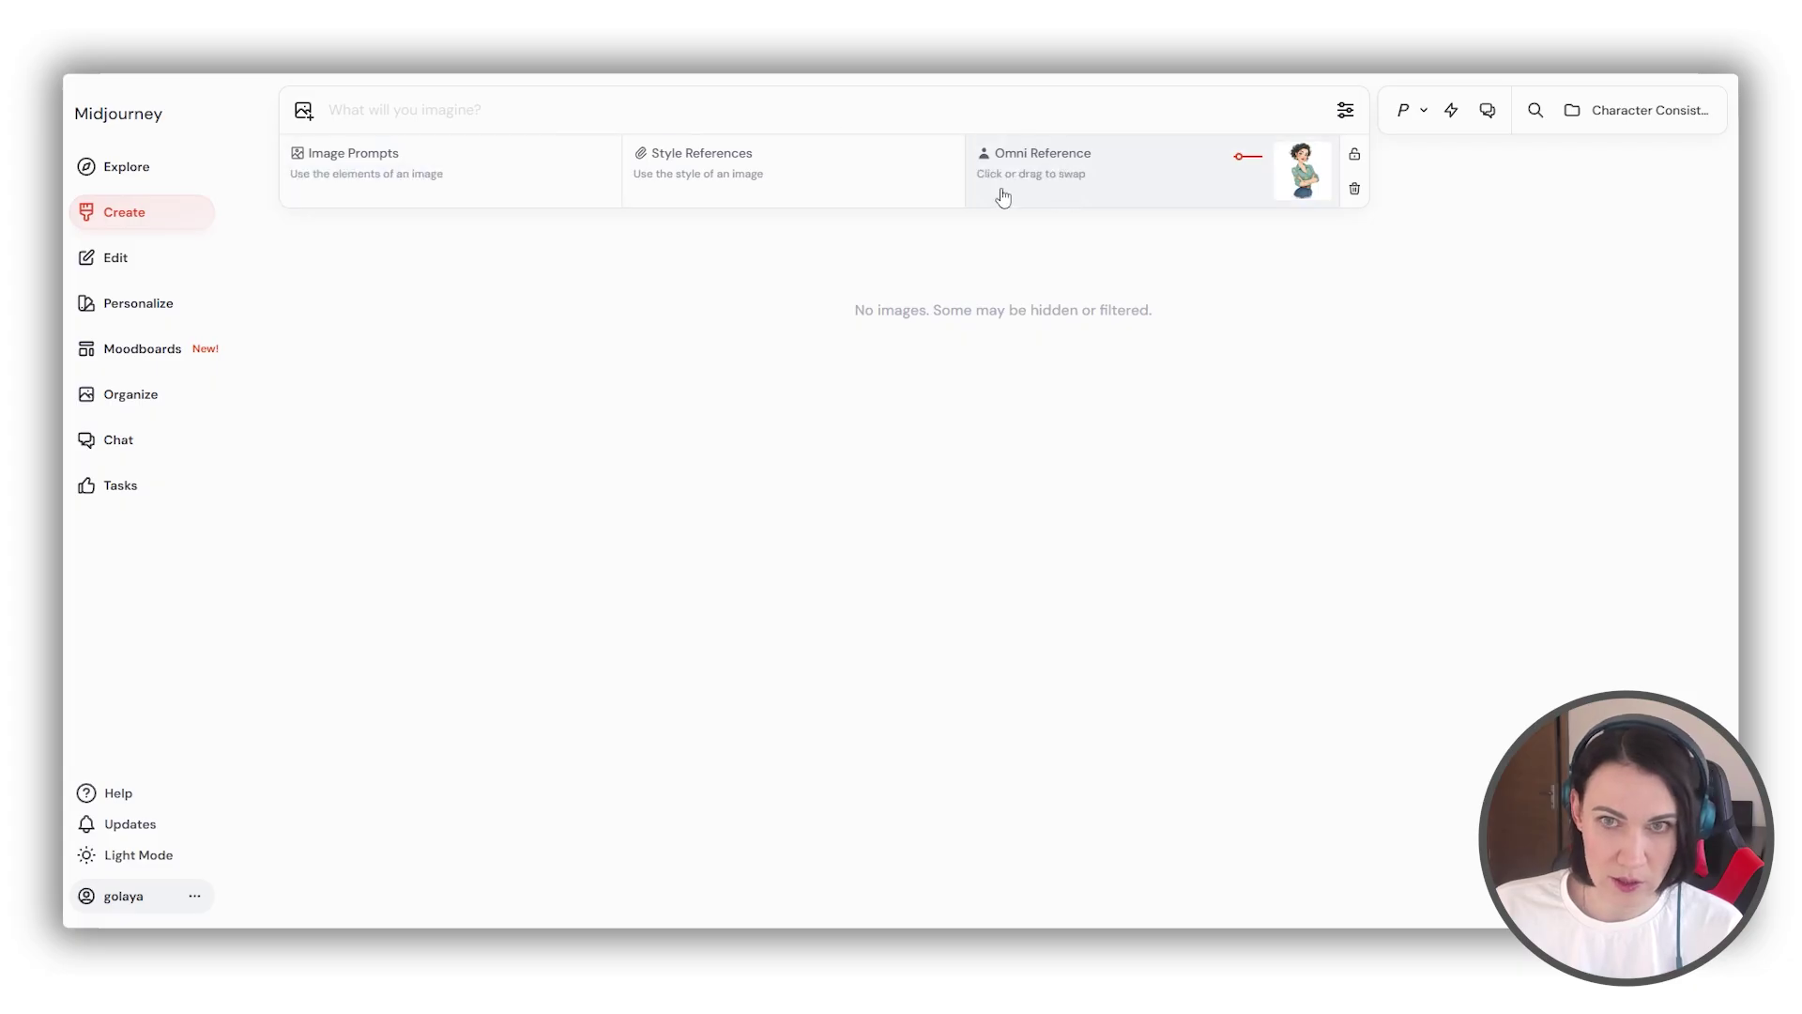
mouse_move(1283, 168)
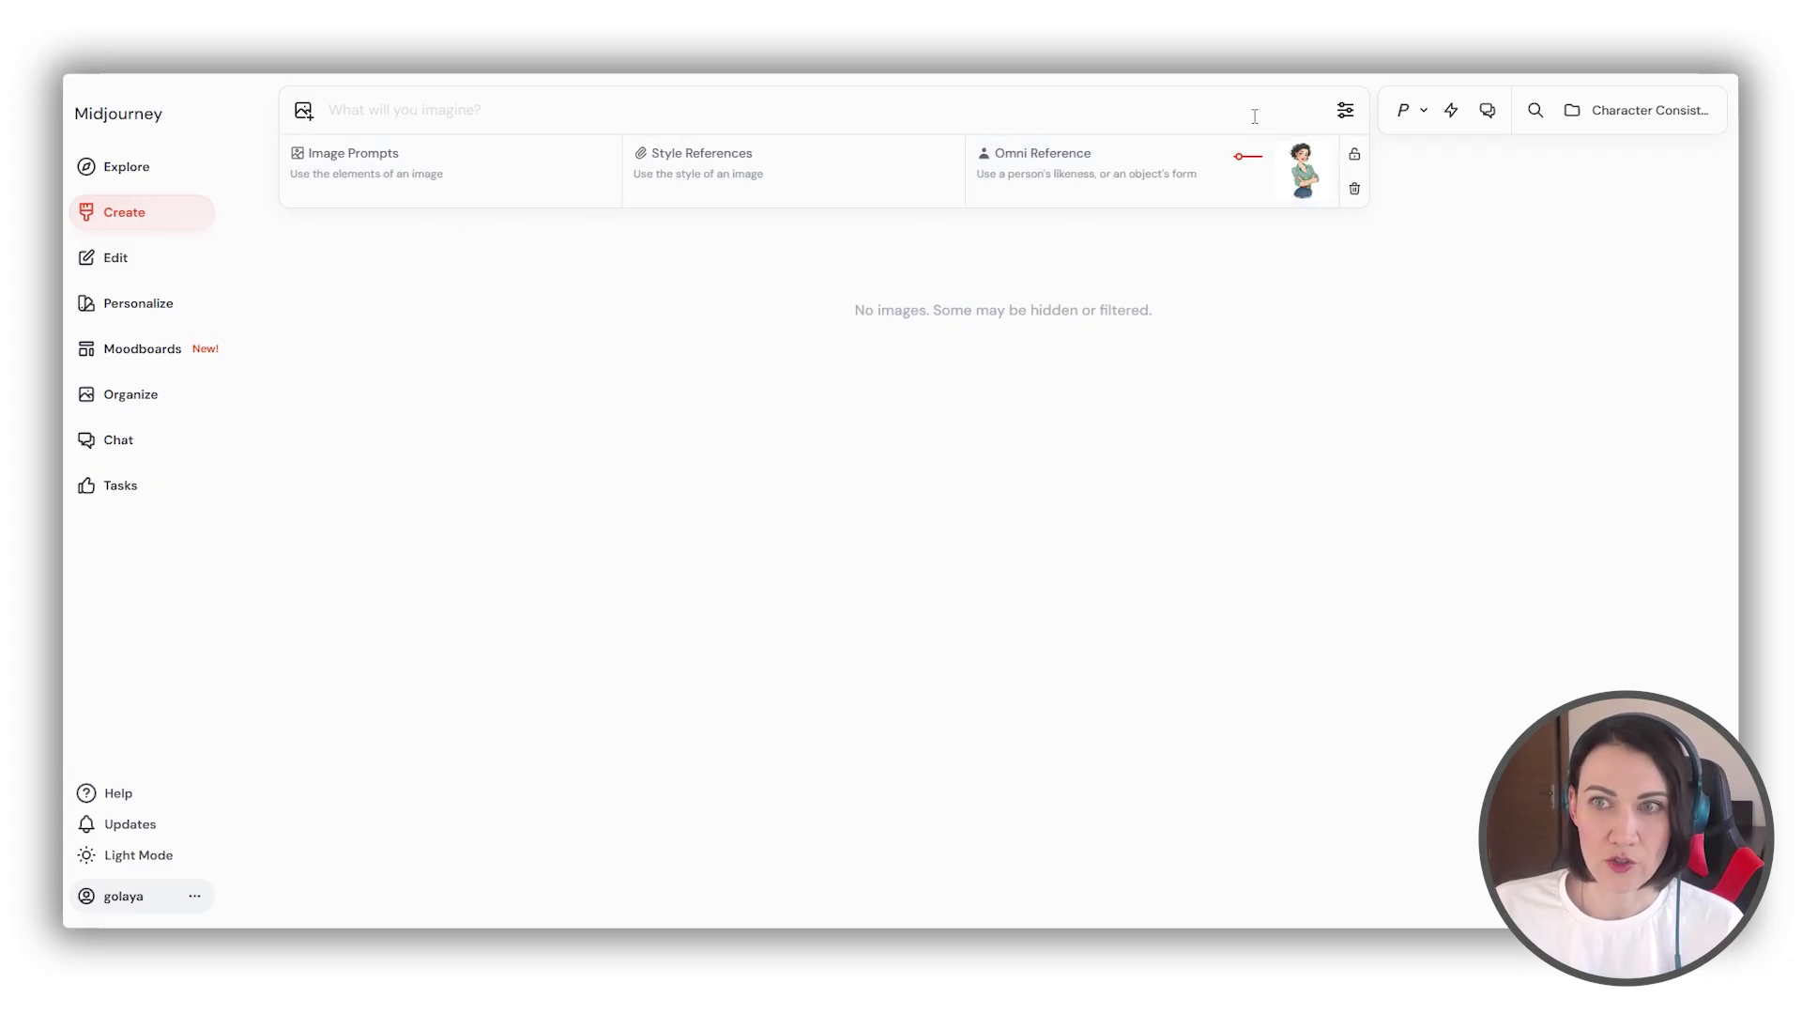
left_click(1356, 156)
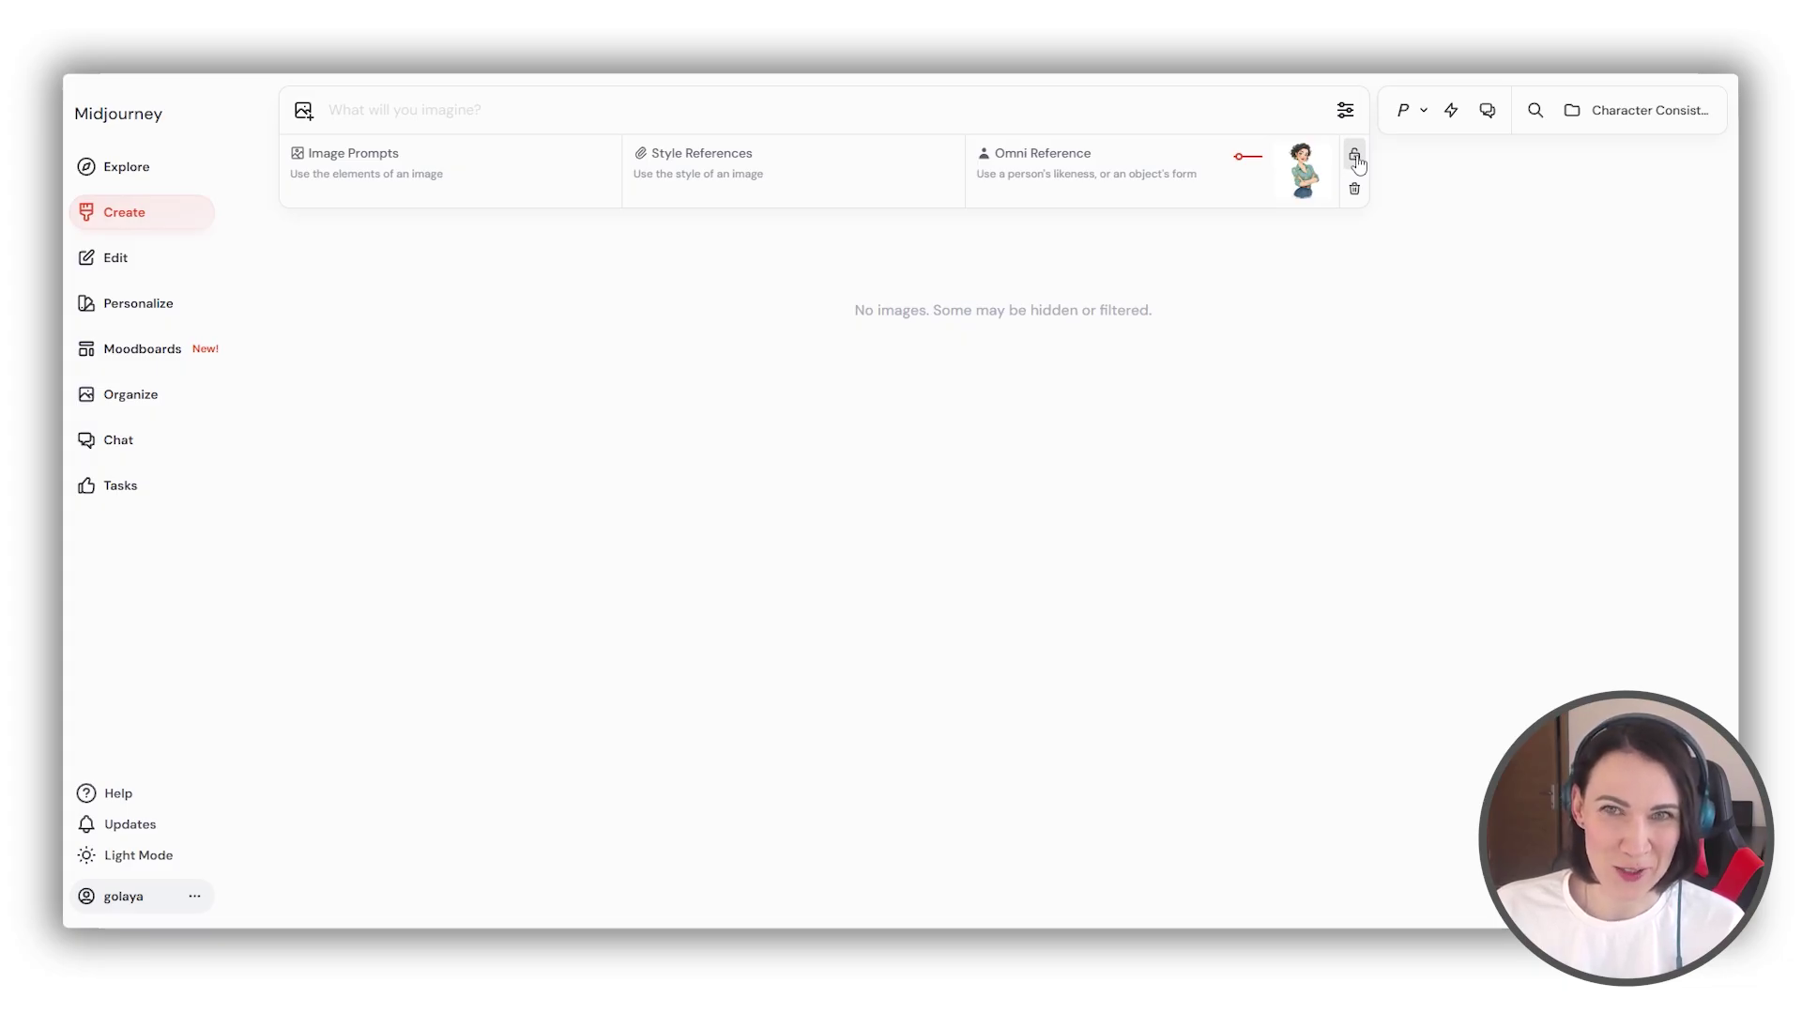
left_click(1193, 105)
type("a young lady with green eyes and short curly brown hair, surprised emotion")
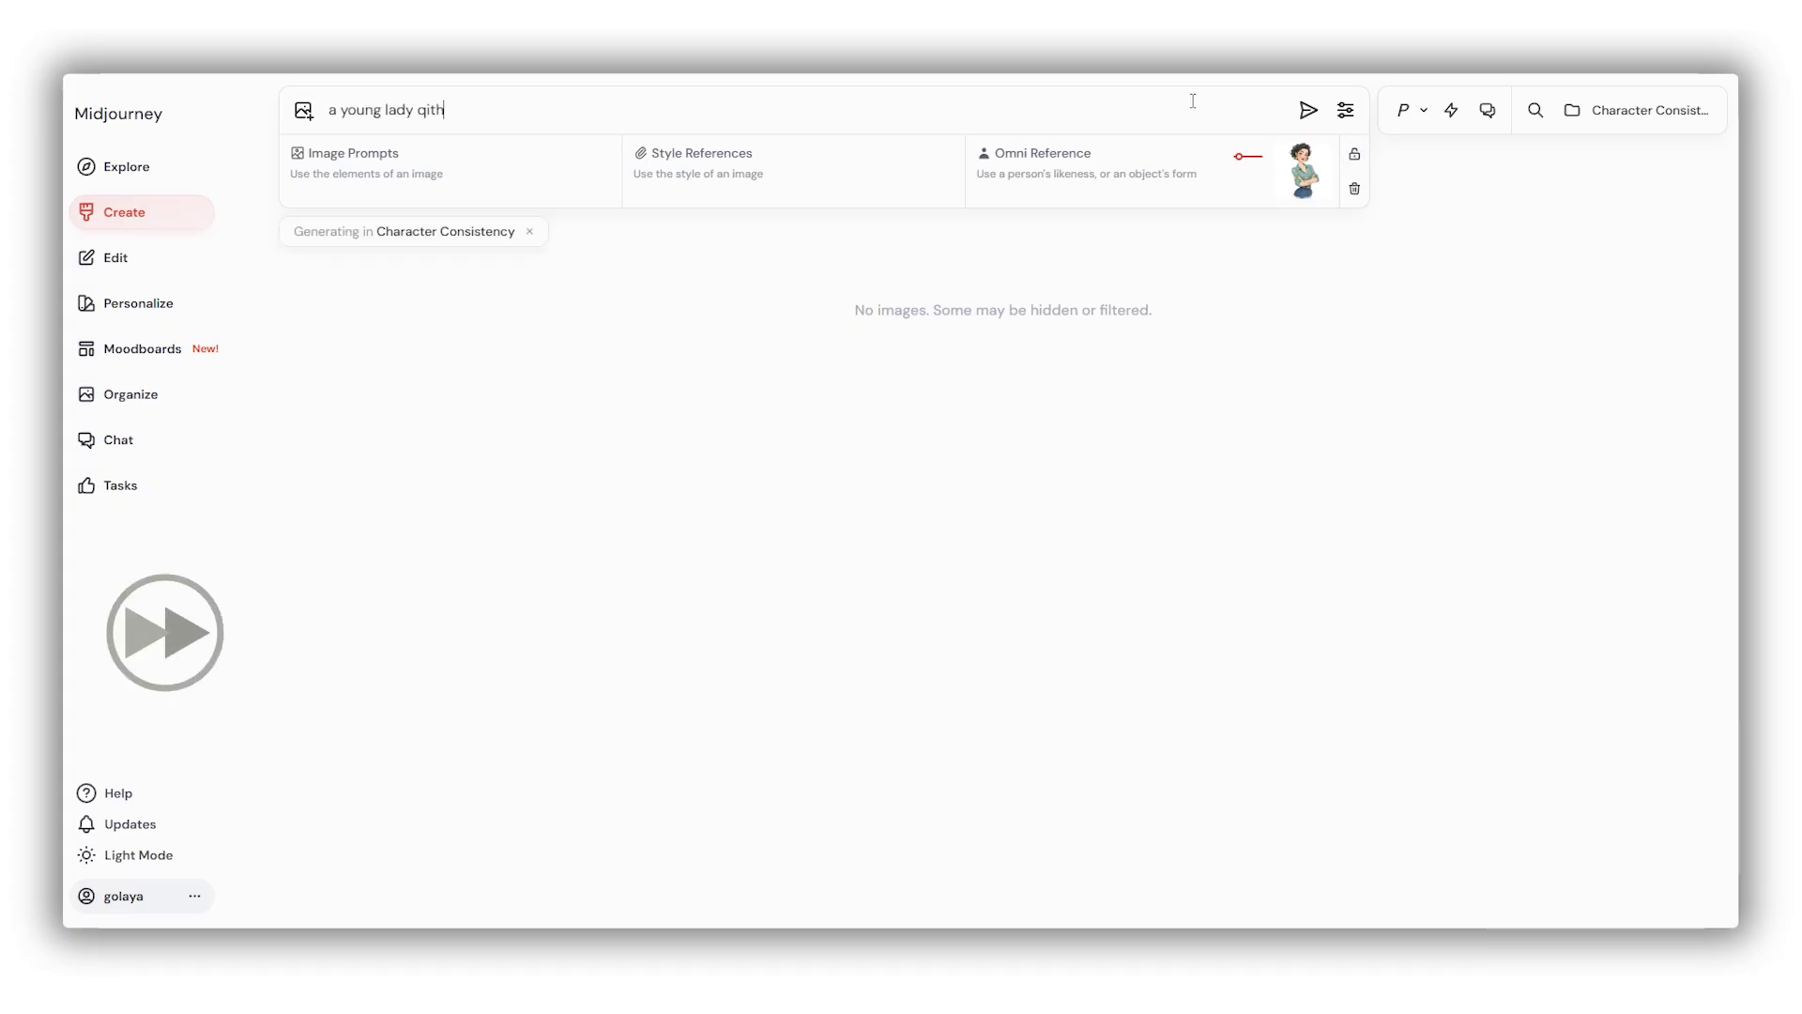
key("Return")
Generate "a cute cat curled up and sleeping" with the cat reference and "photo of a teenage bot wearing headphones" with the headphones reference.
type("a cute cat curled up and sleeping")
key("Return")
type("photo of a teenage bot wearing headphones")
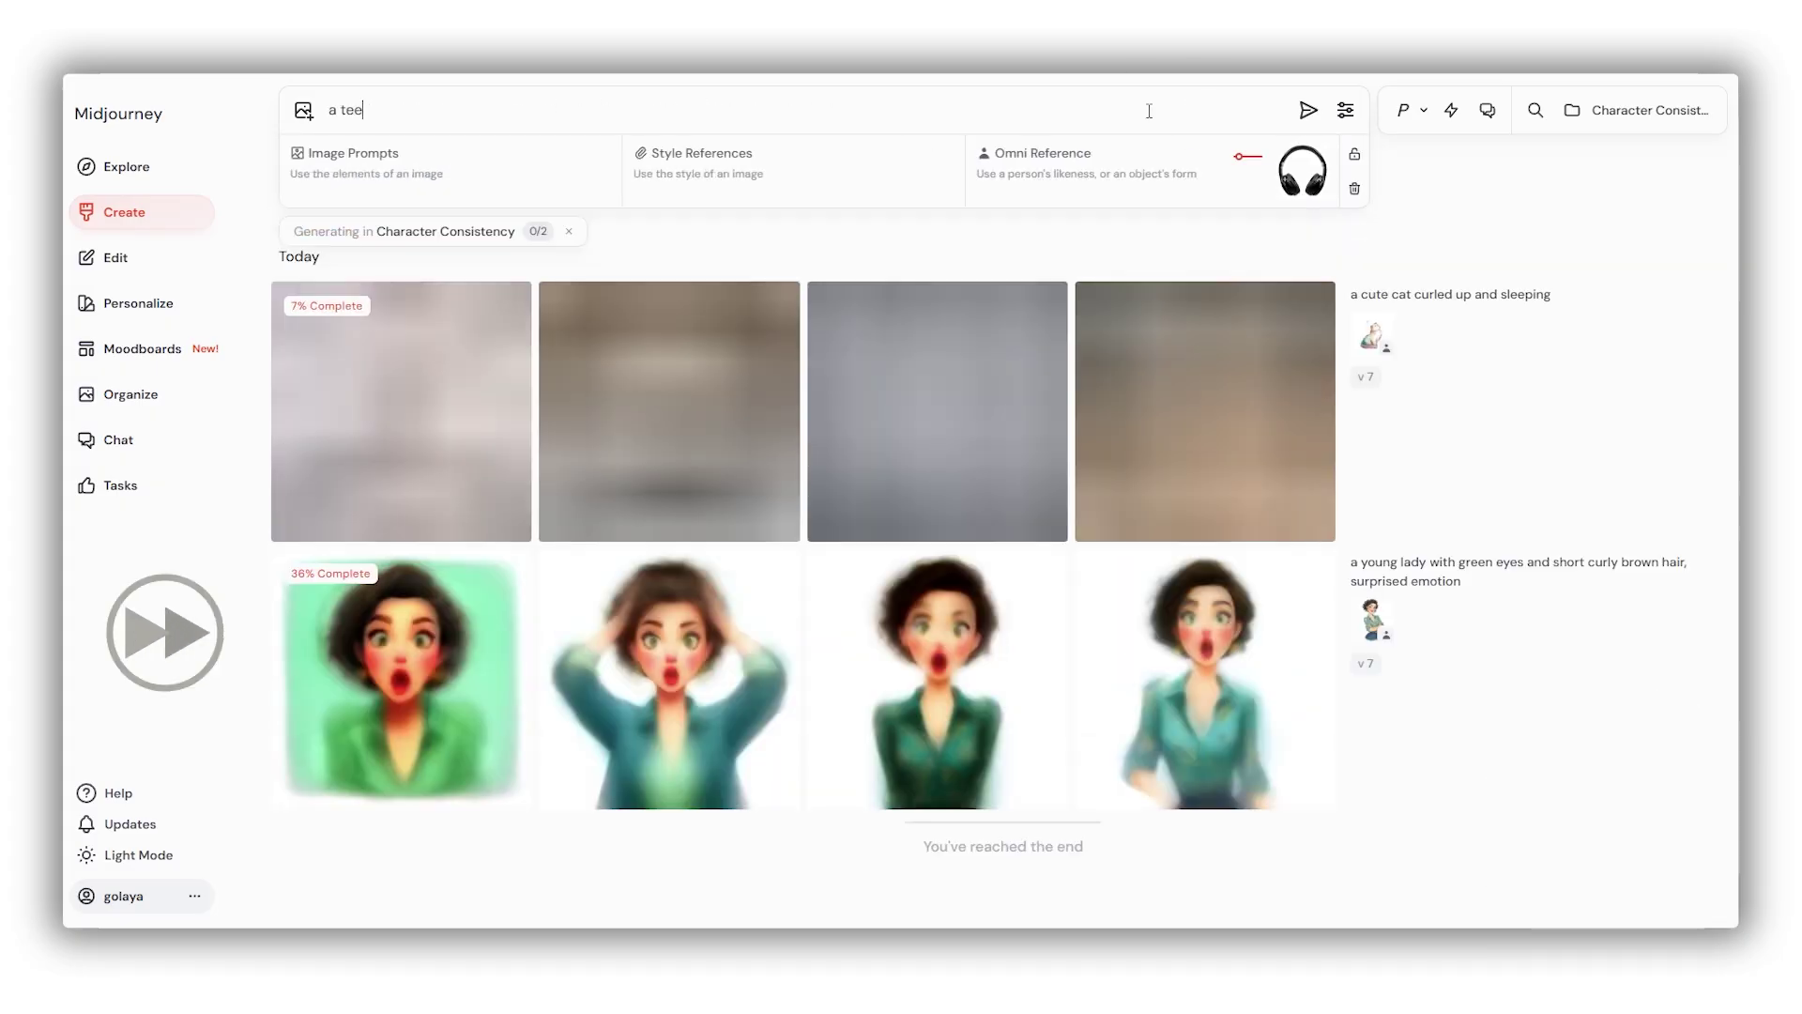
key("Return")
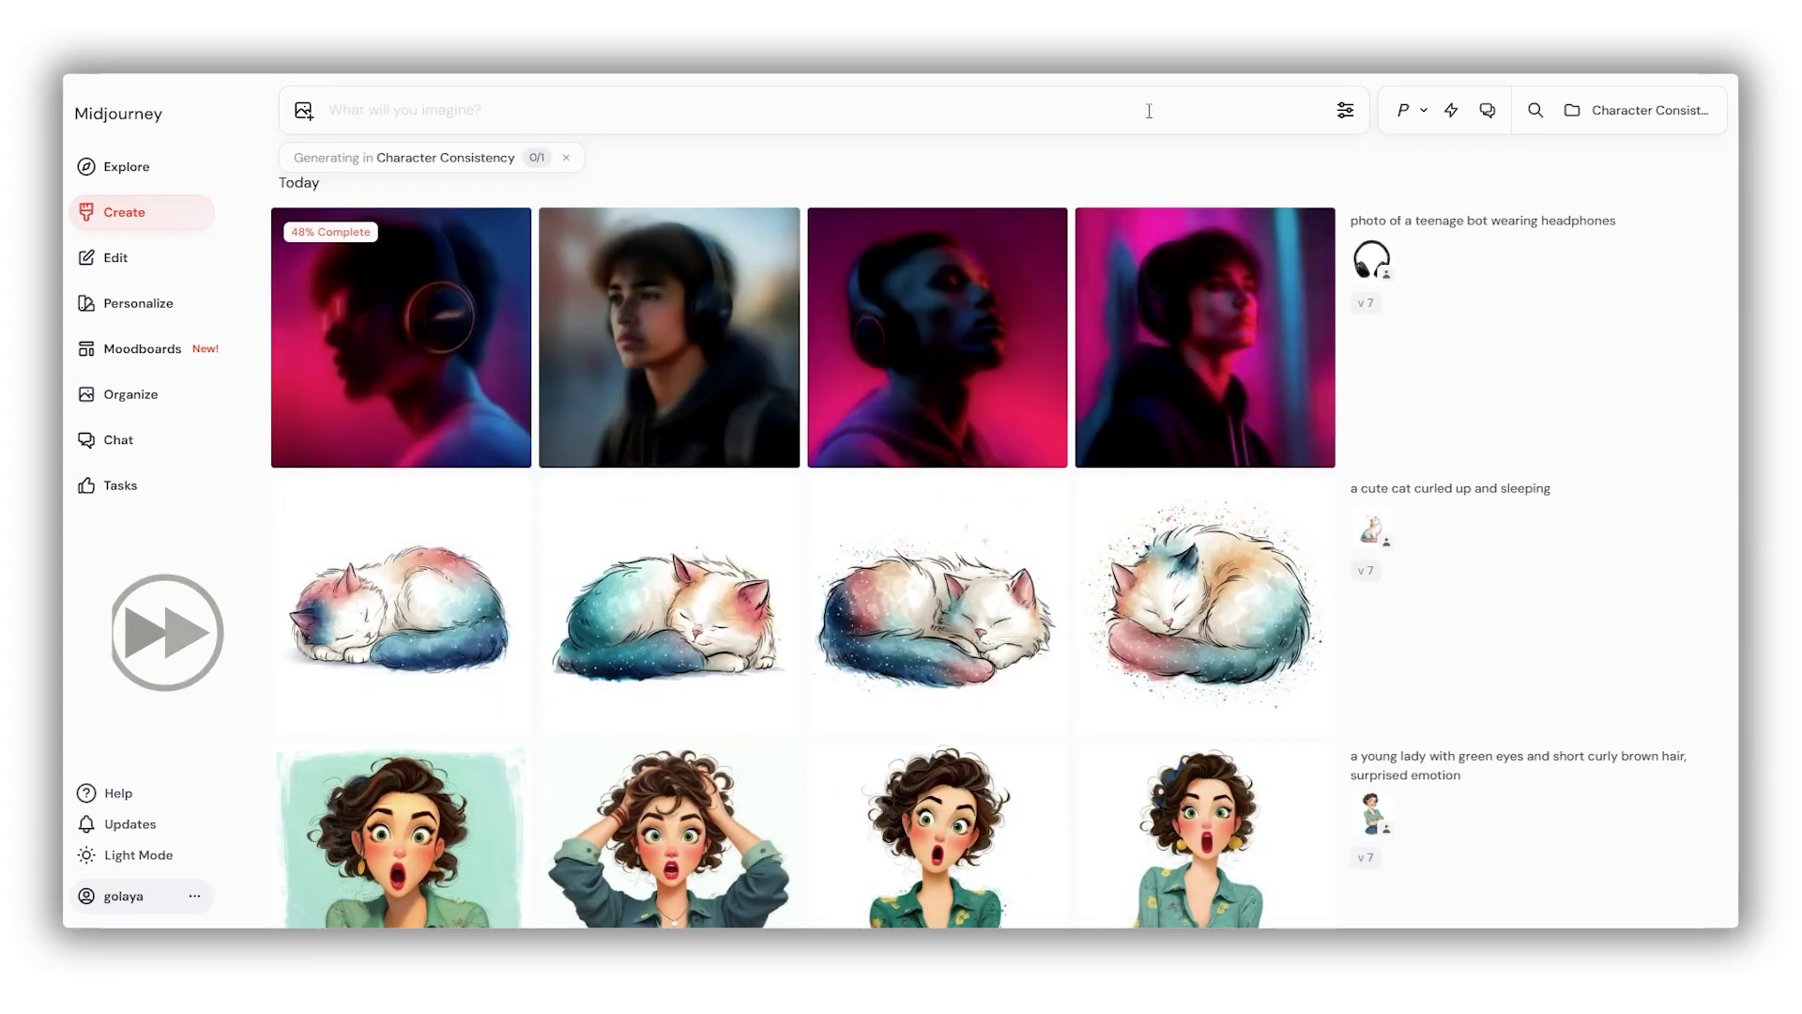
Compare the surprised young lady results with the original woman clipart, viewing them enlarged one after another.
scroll(939, 394, "down", 2)
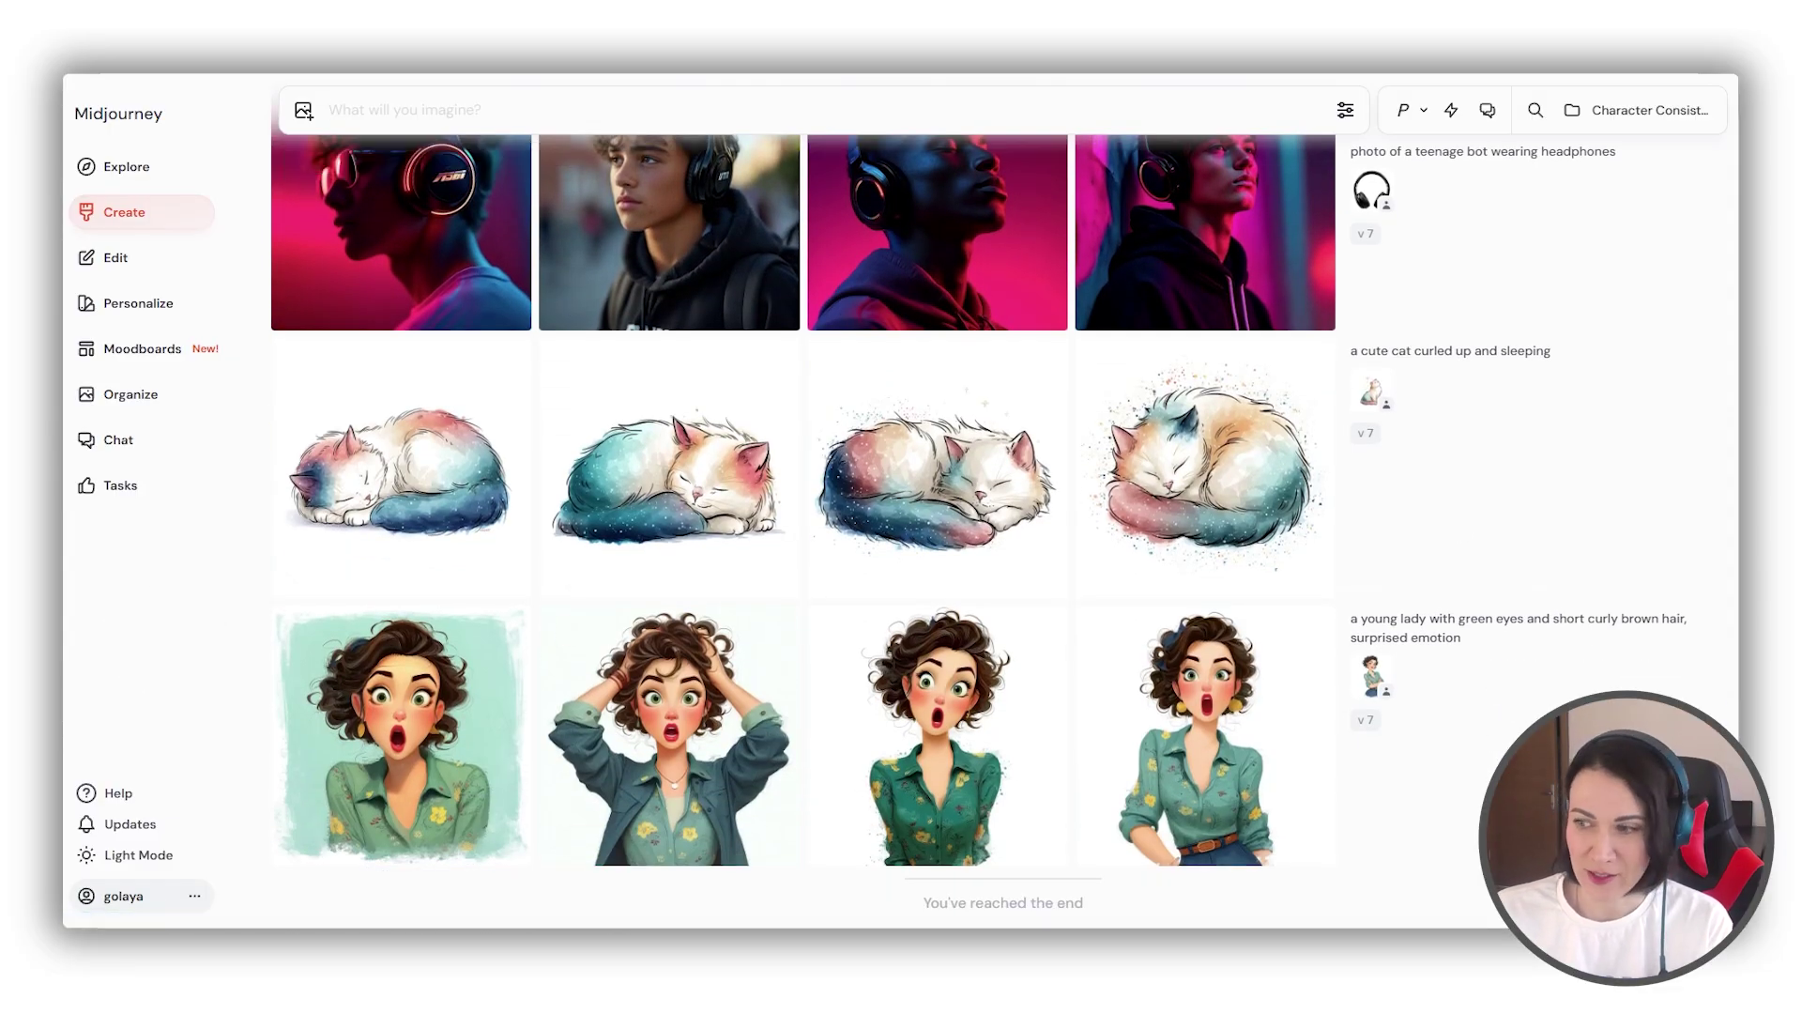
key("alt+Tab")
left_click(1199, 732)
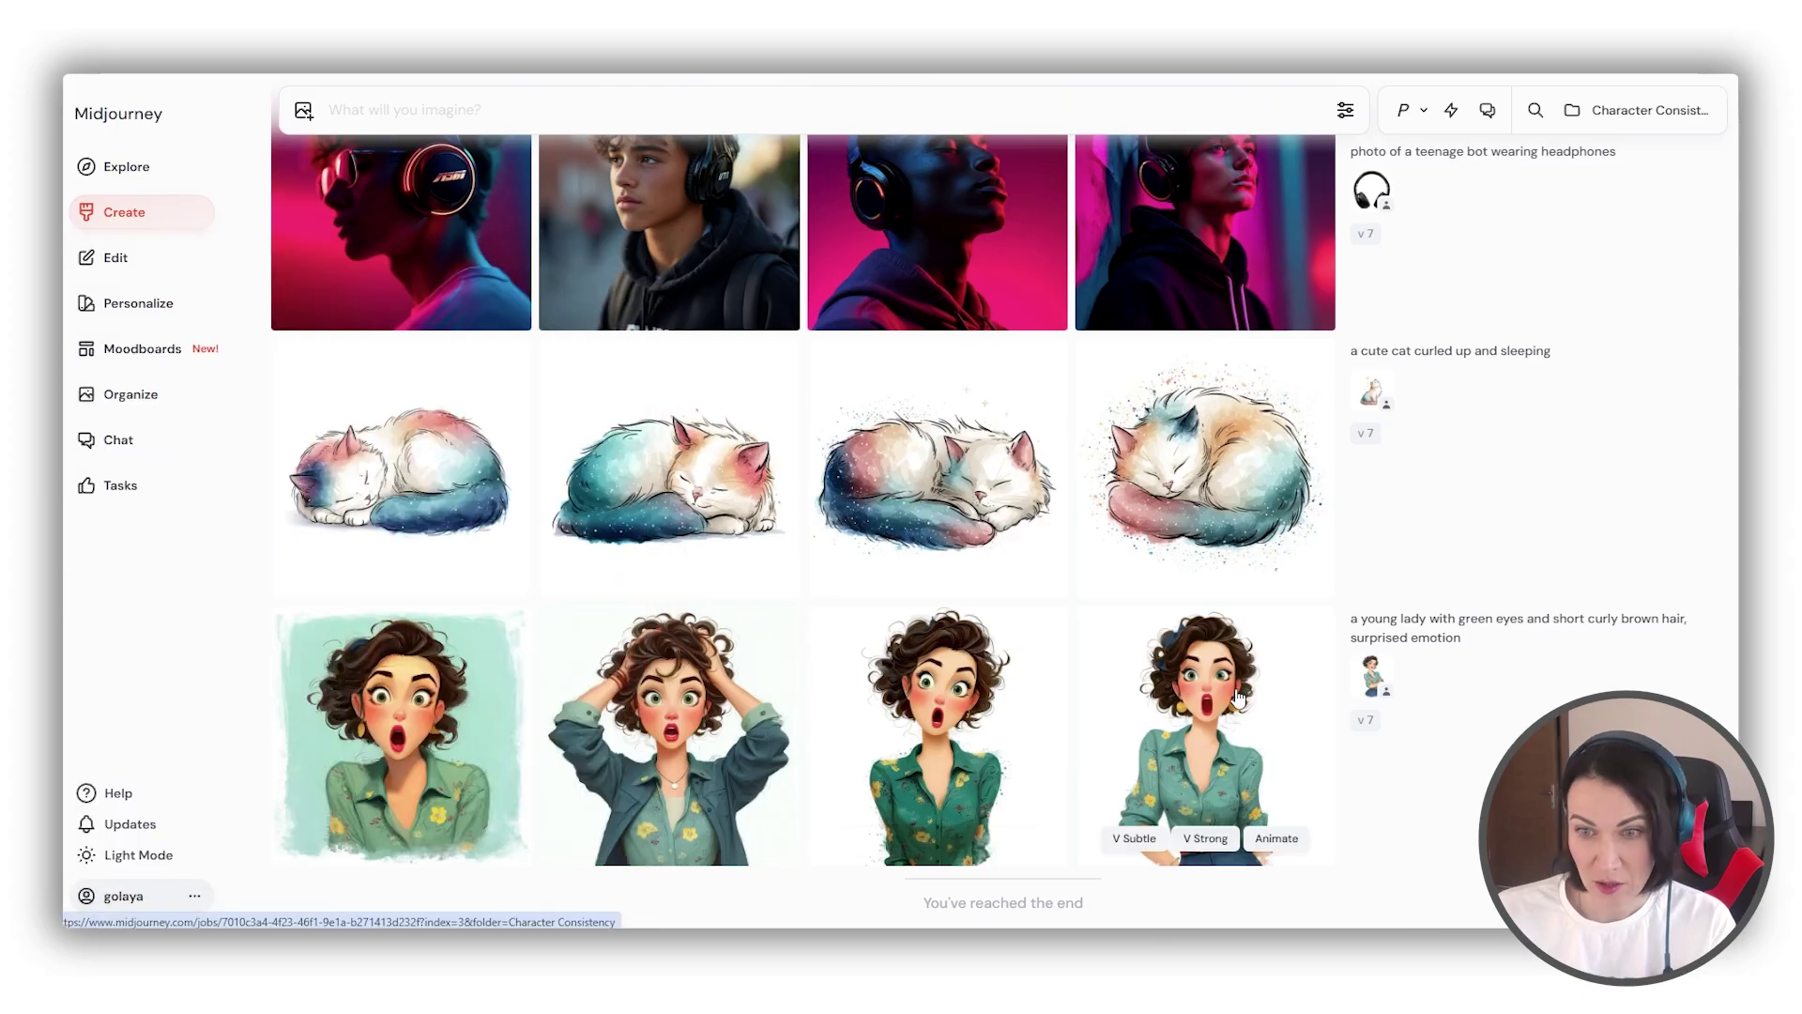
key("Right")
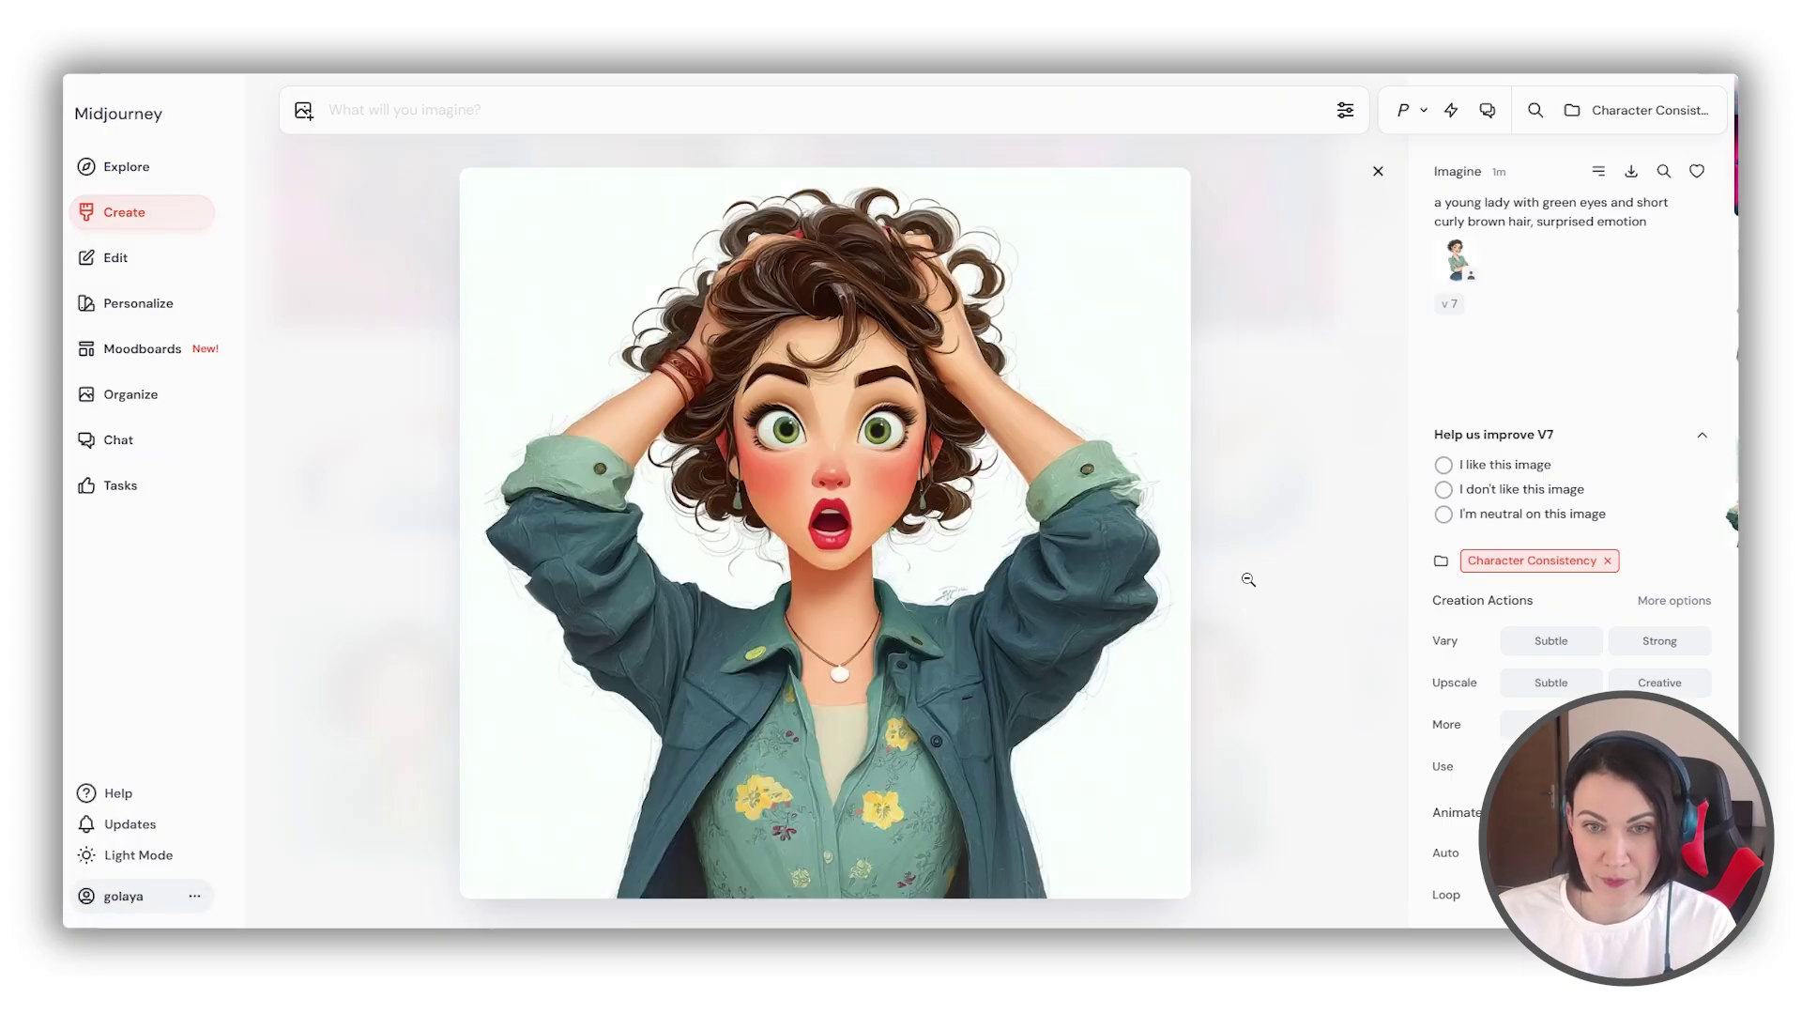
key("Left")
key("Right")
left_click(1378, 172)
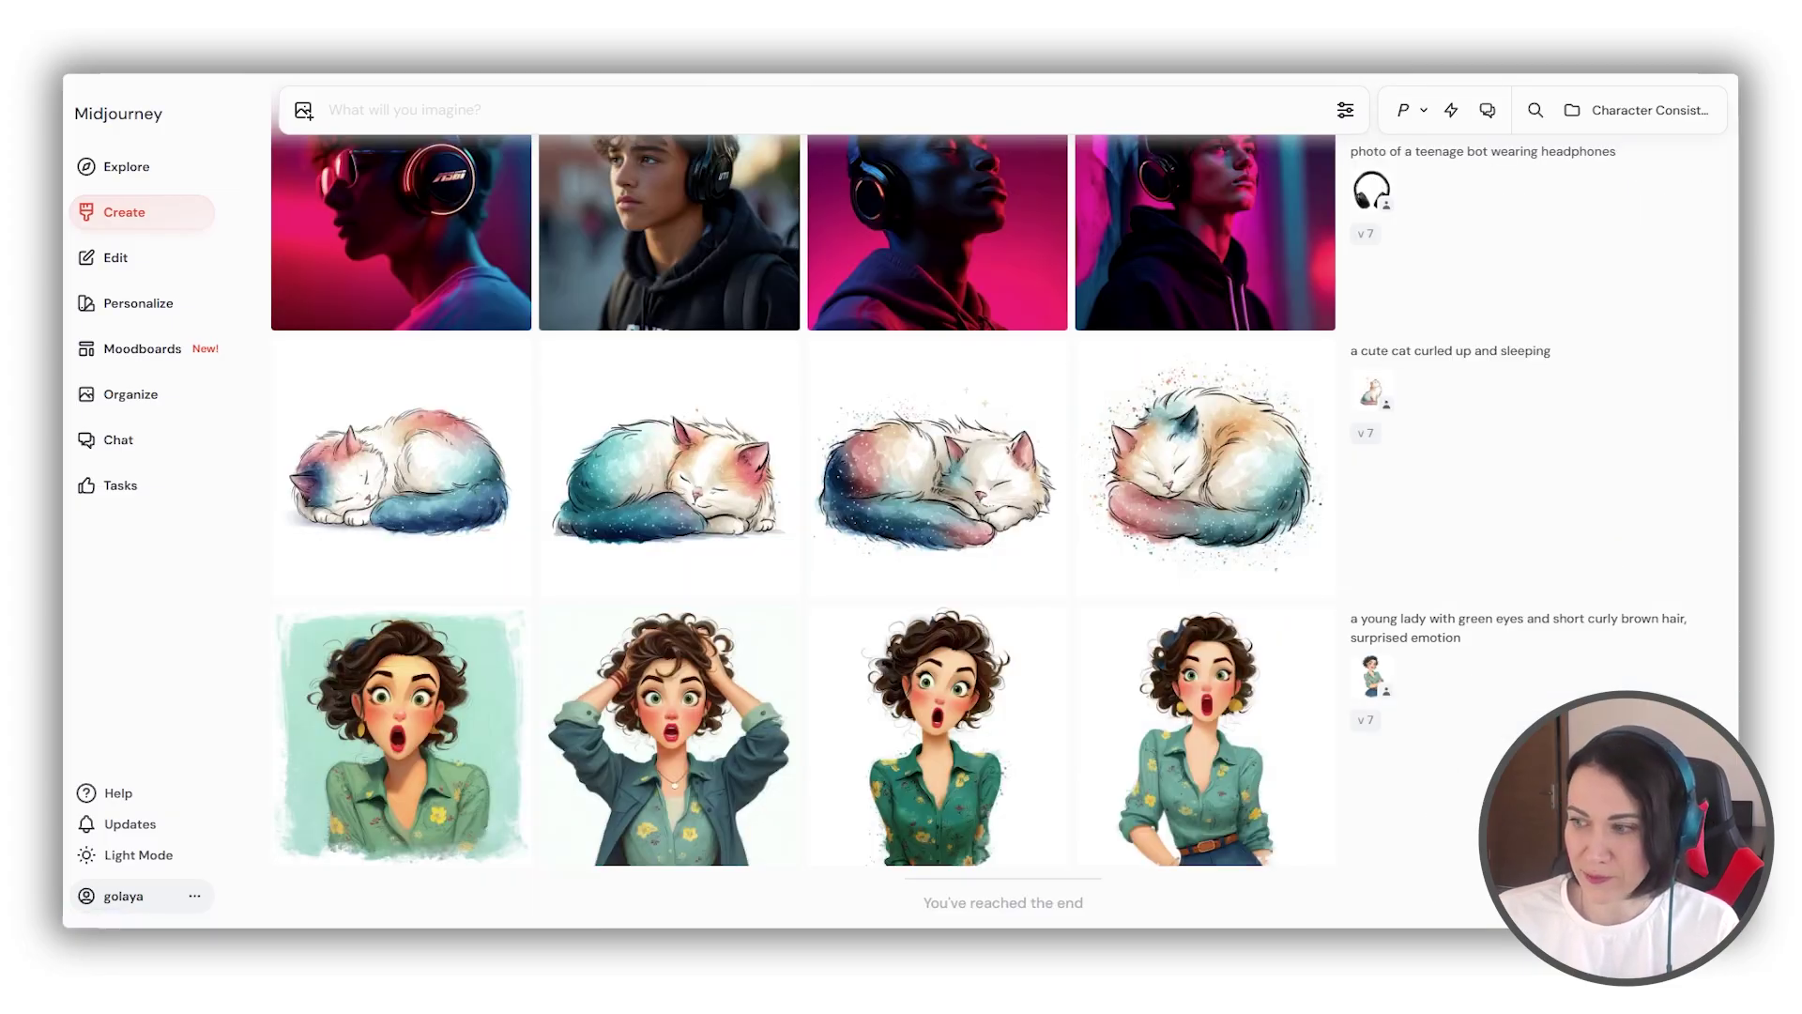
Compare the sleeping cat results with the original doodle-style cat image, viewing individual results enlarged.
key("alt+Tab")
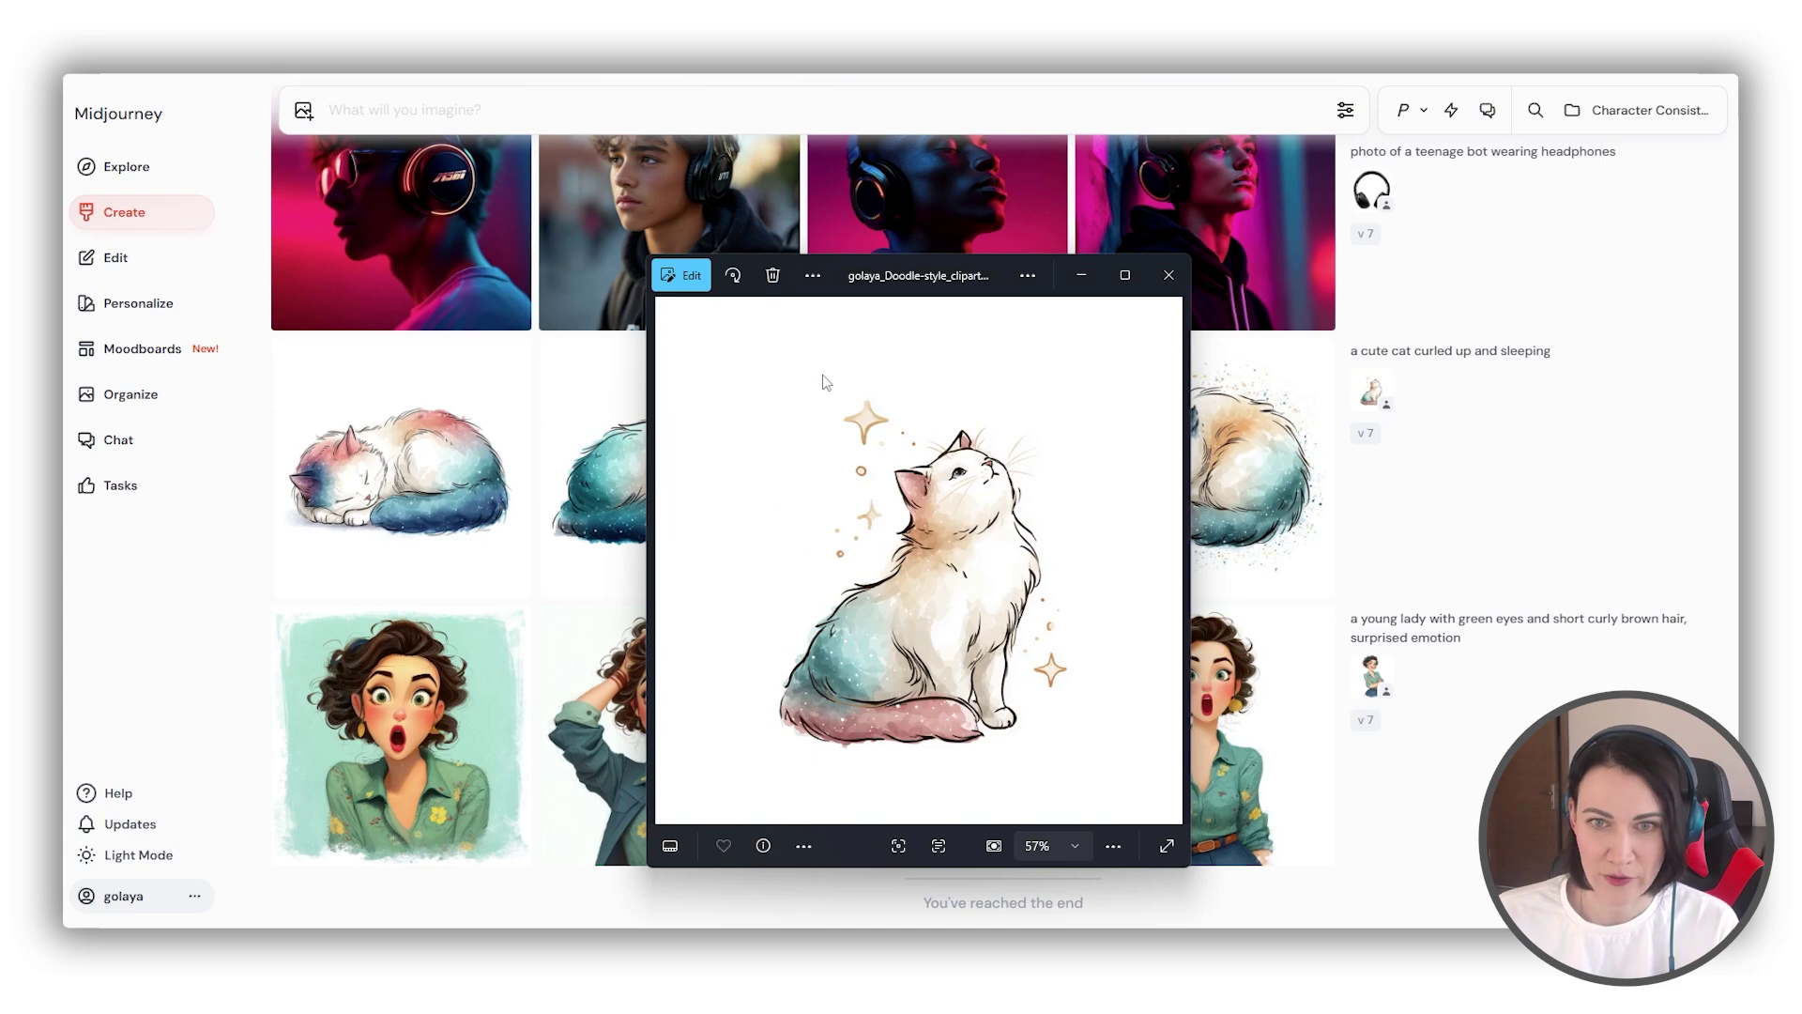
left_click(401, 467)
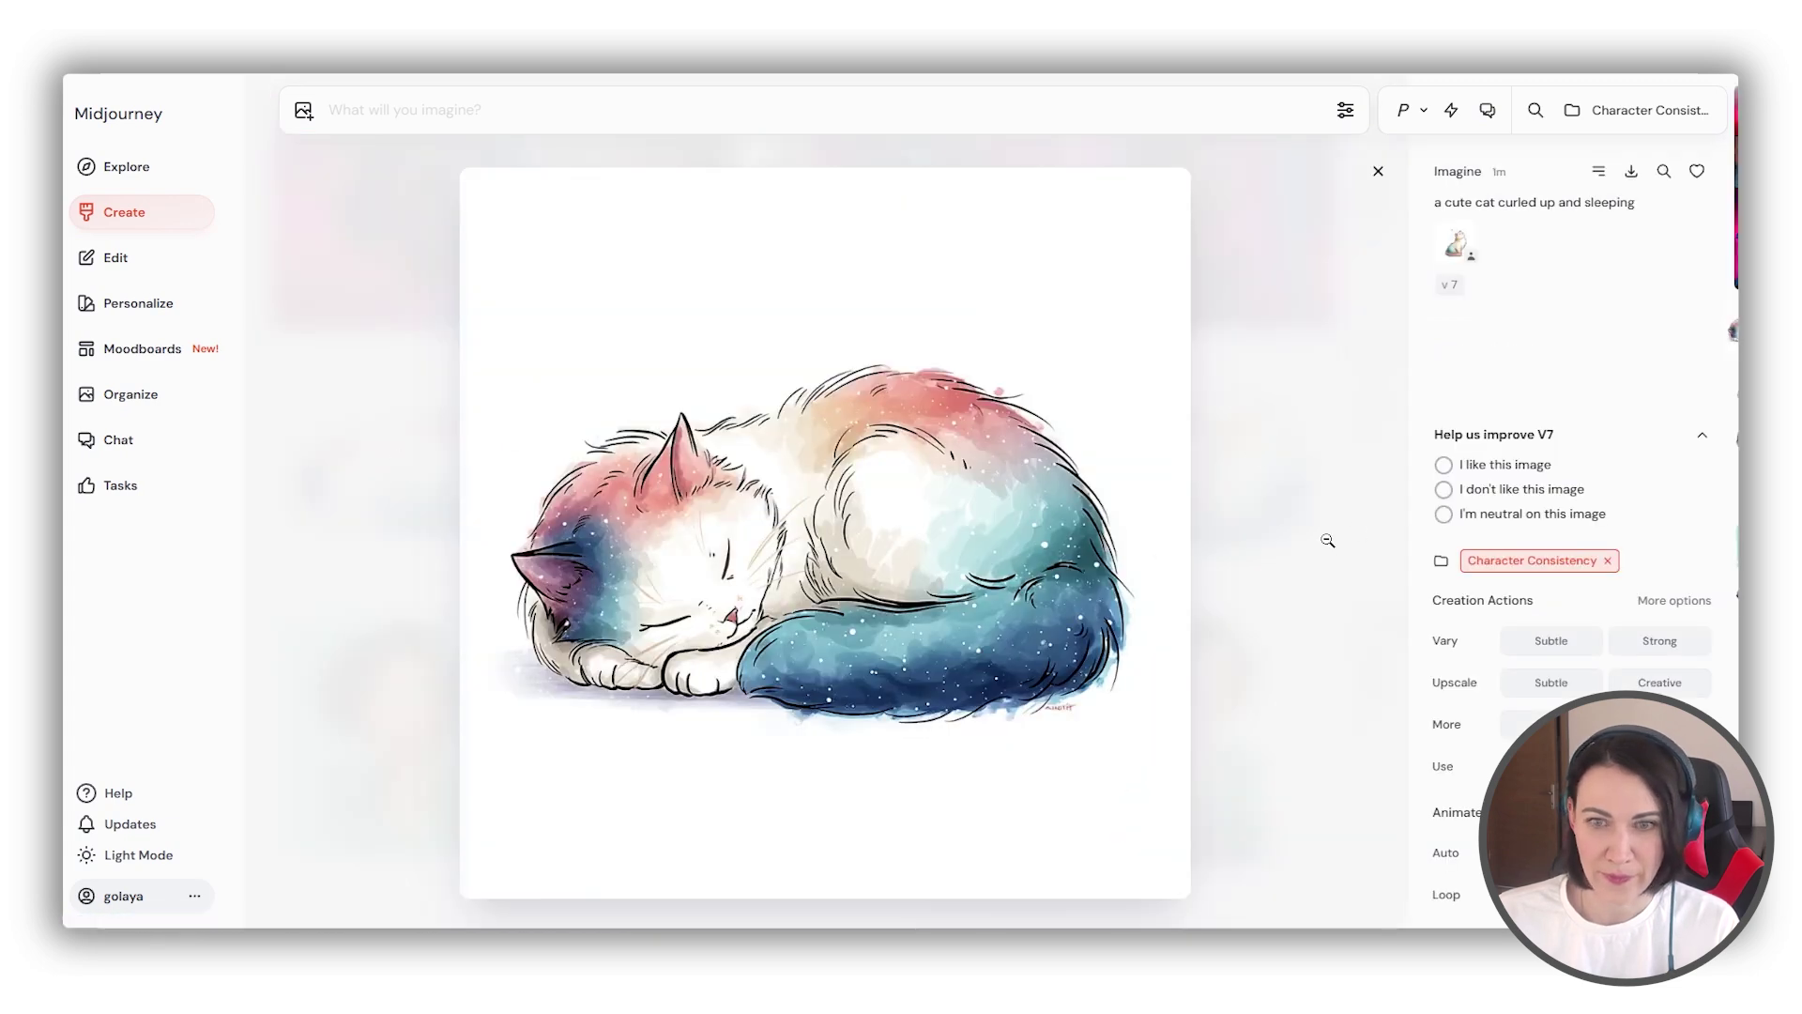
key("Right")
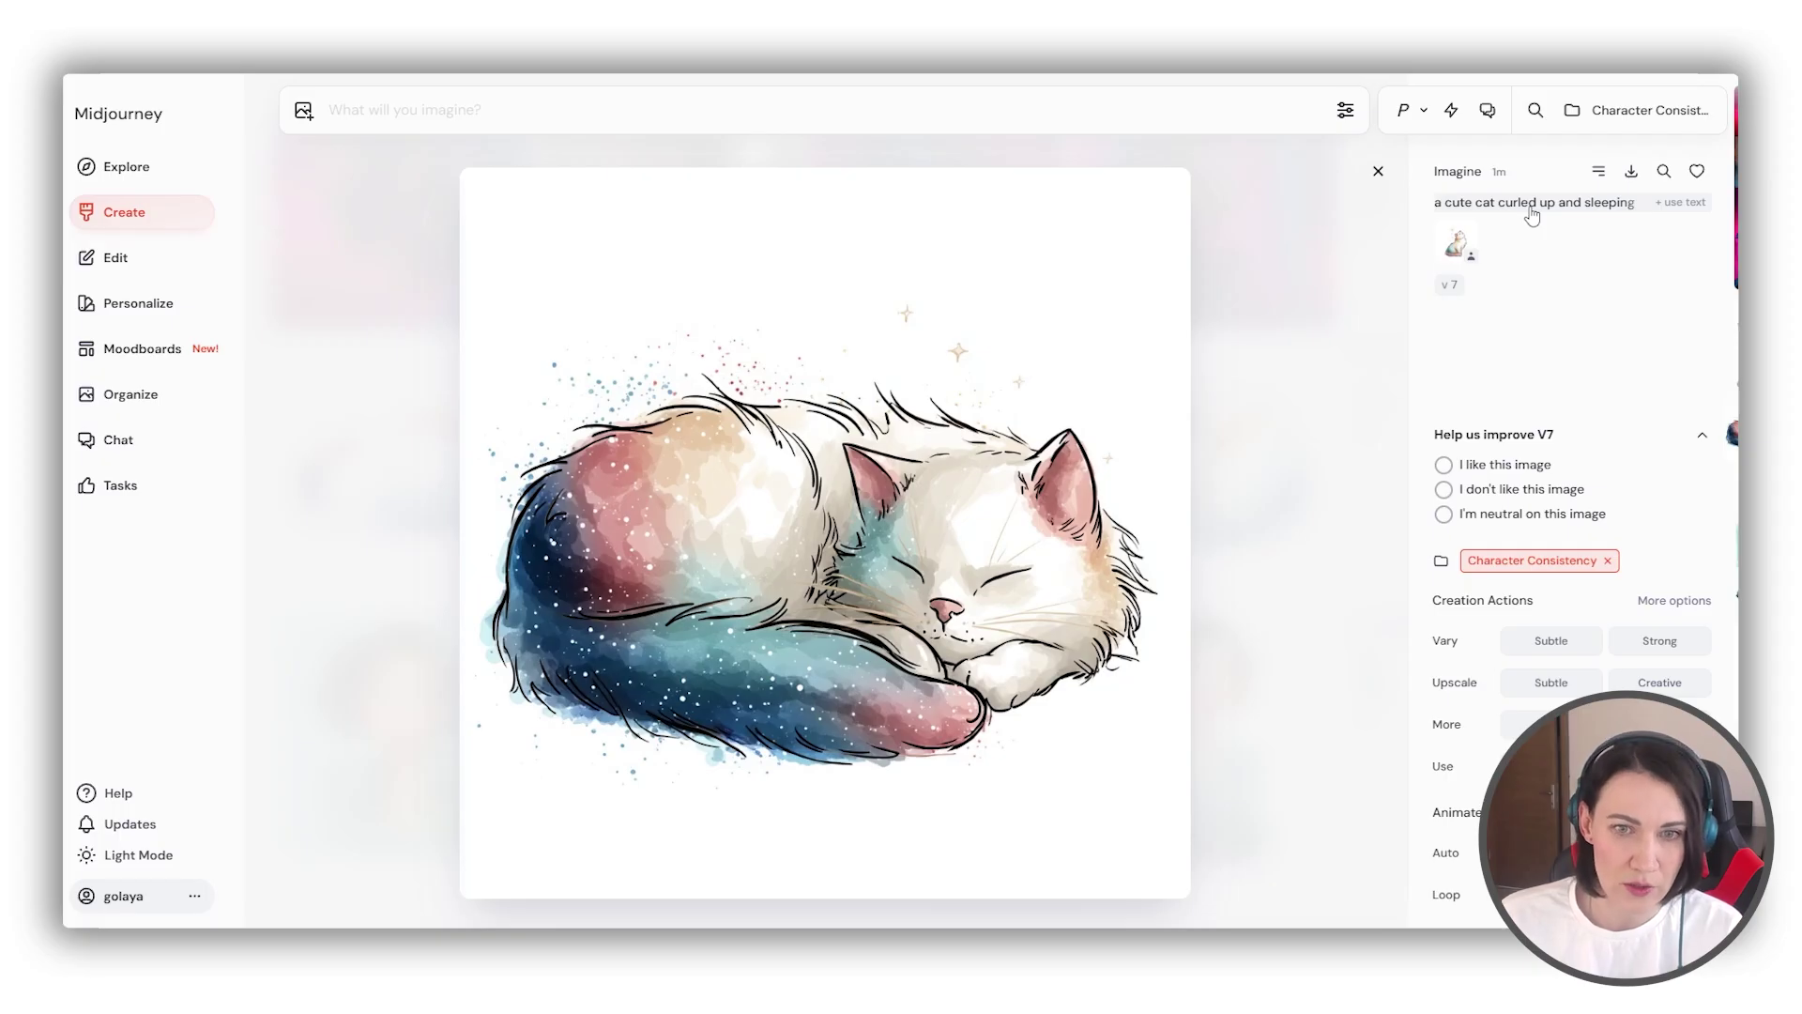
left_click(1377, 171)
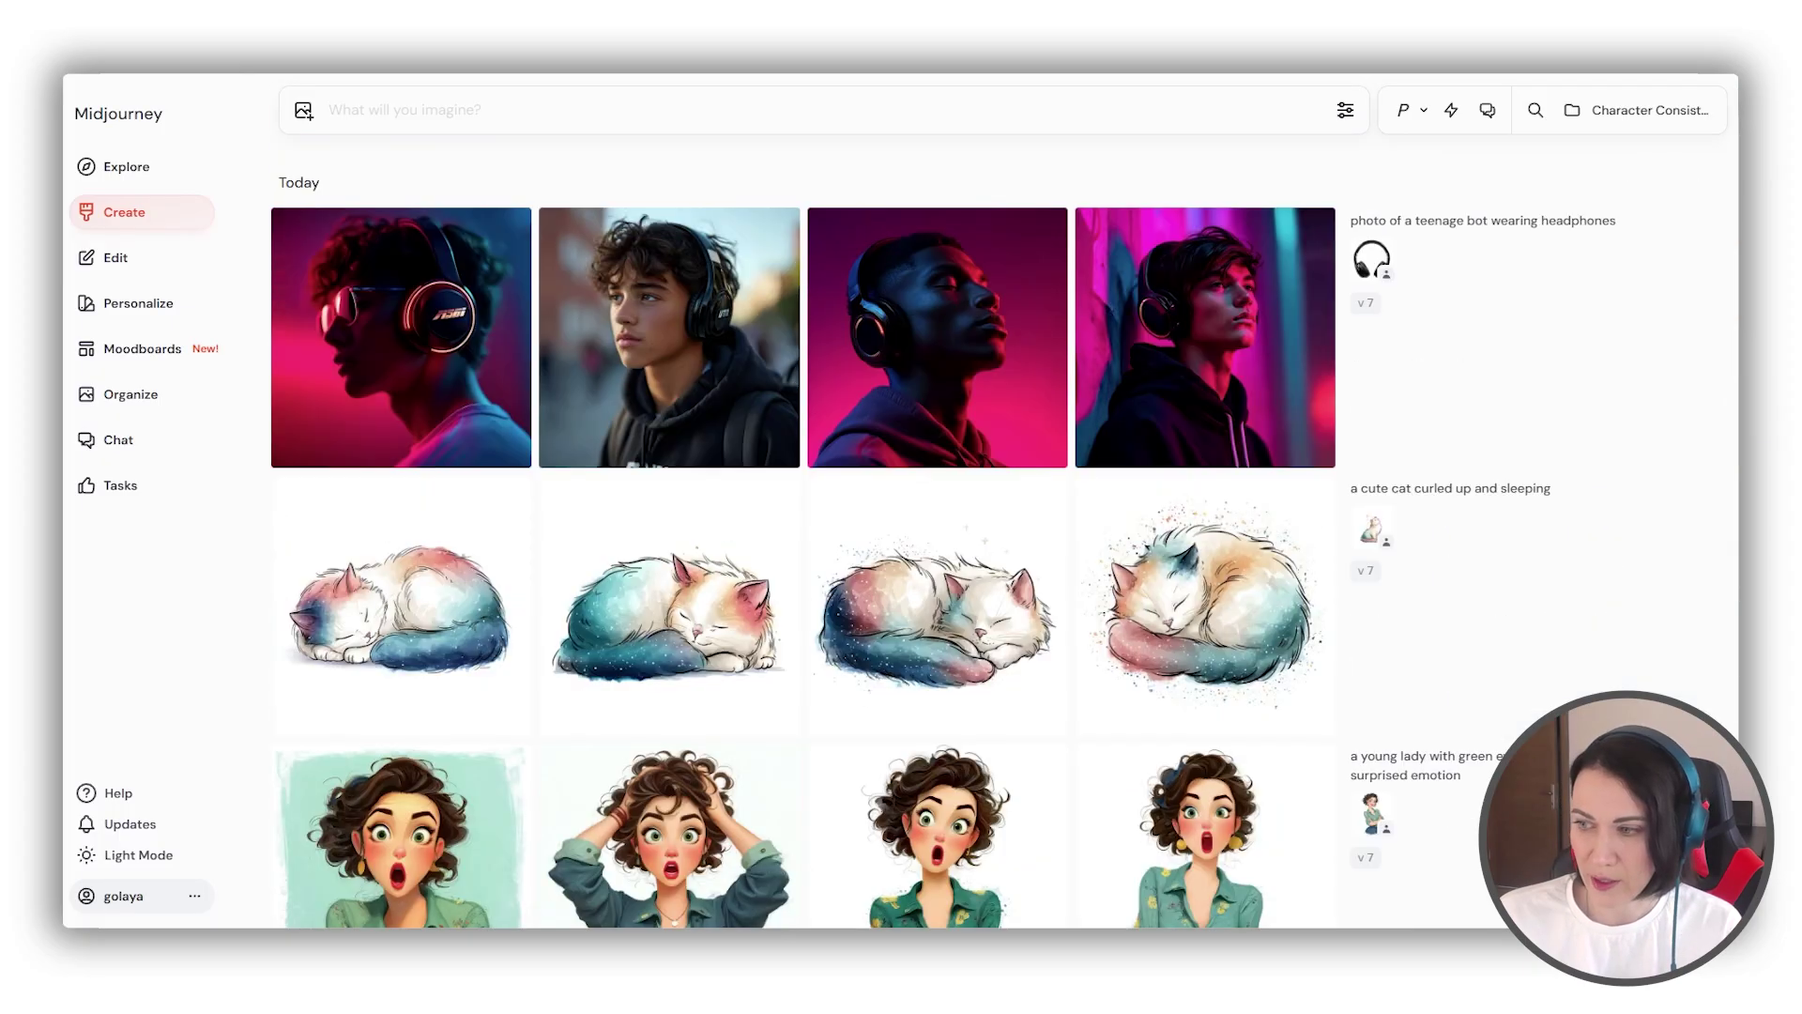
View all four teenager-with-headphones results enlarged and examine how the headphones are reproduced.
left_click(399, 327)
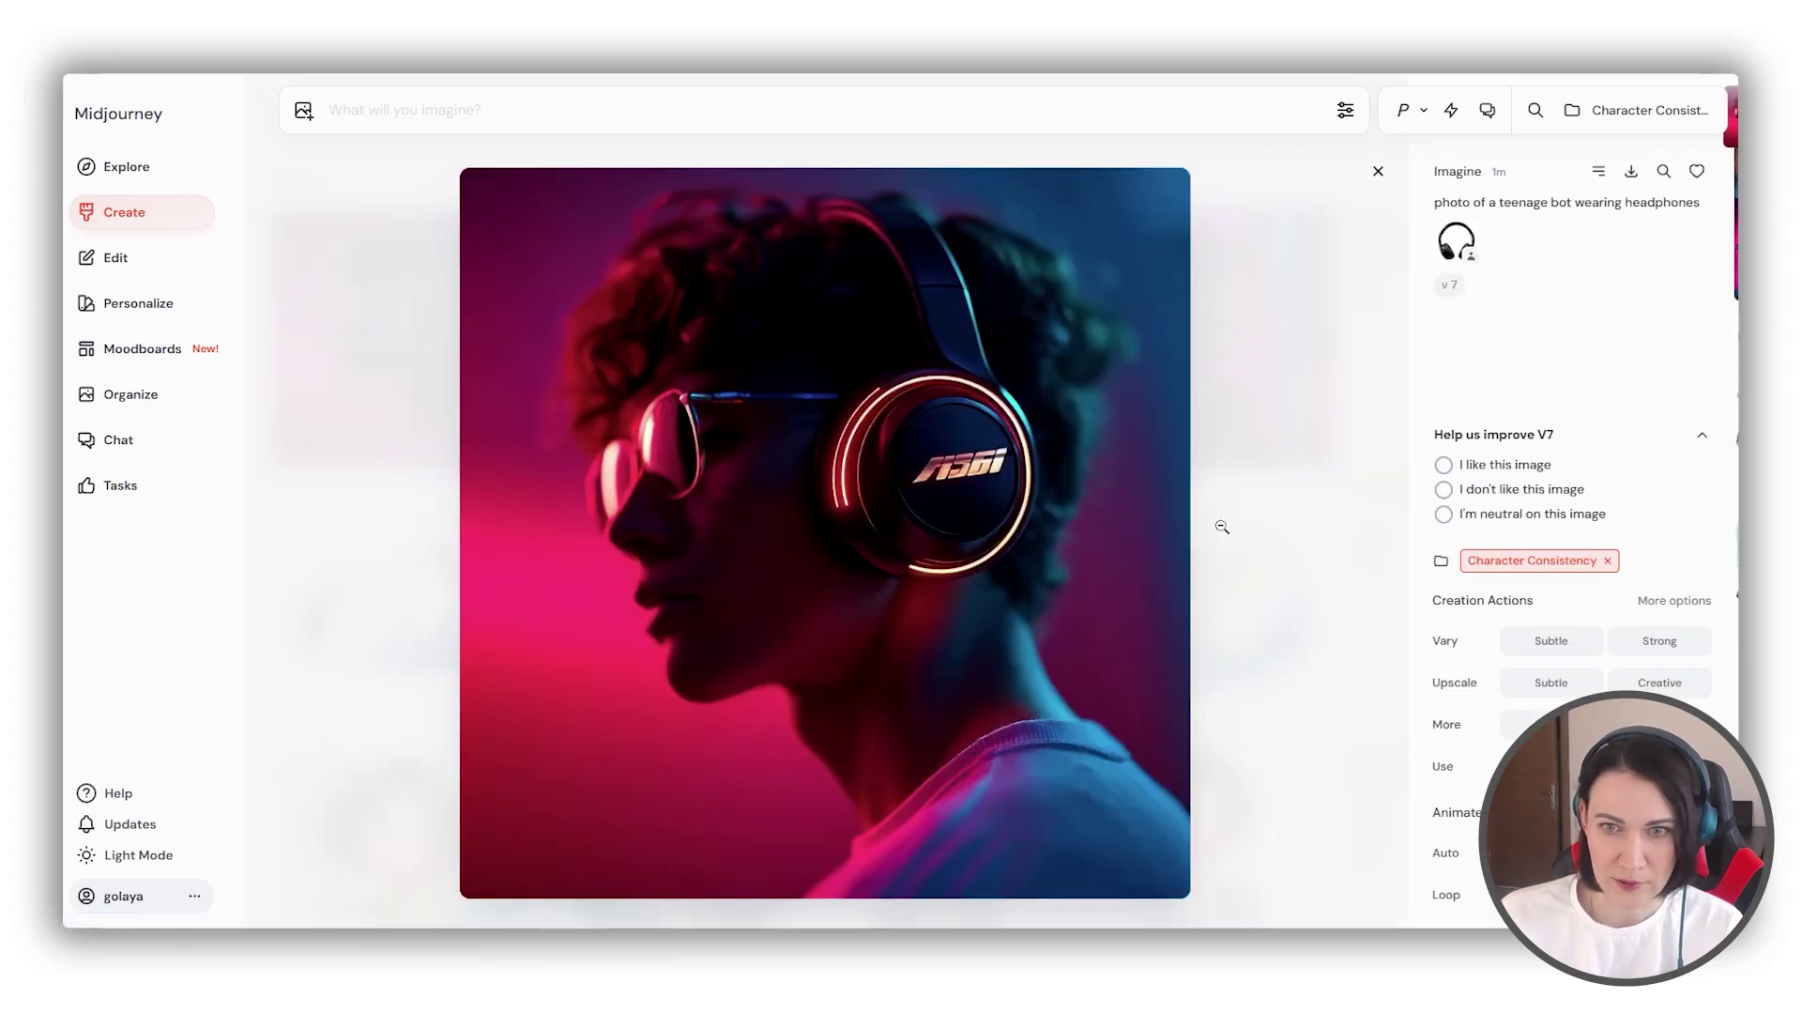
key("Right")
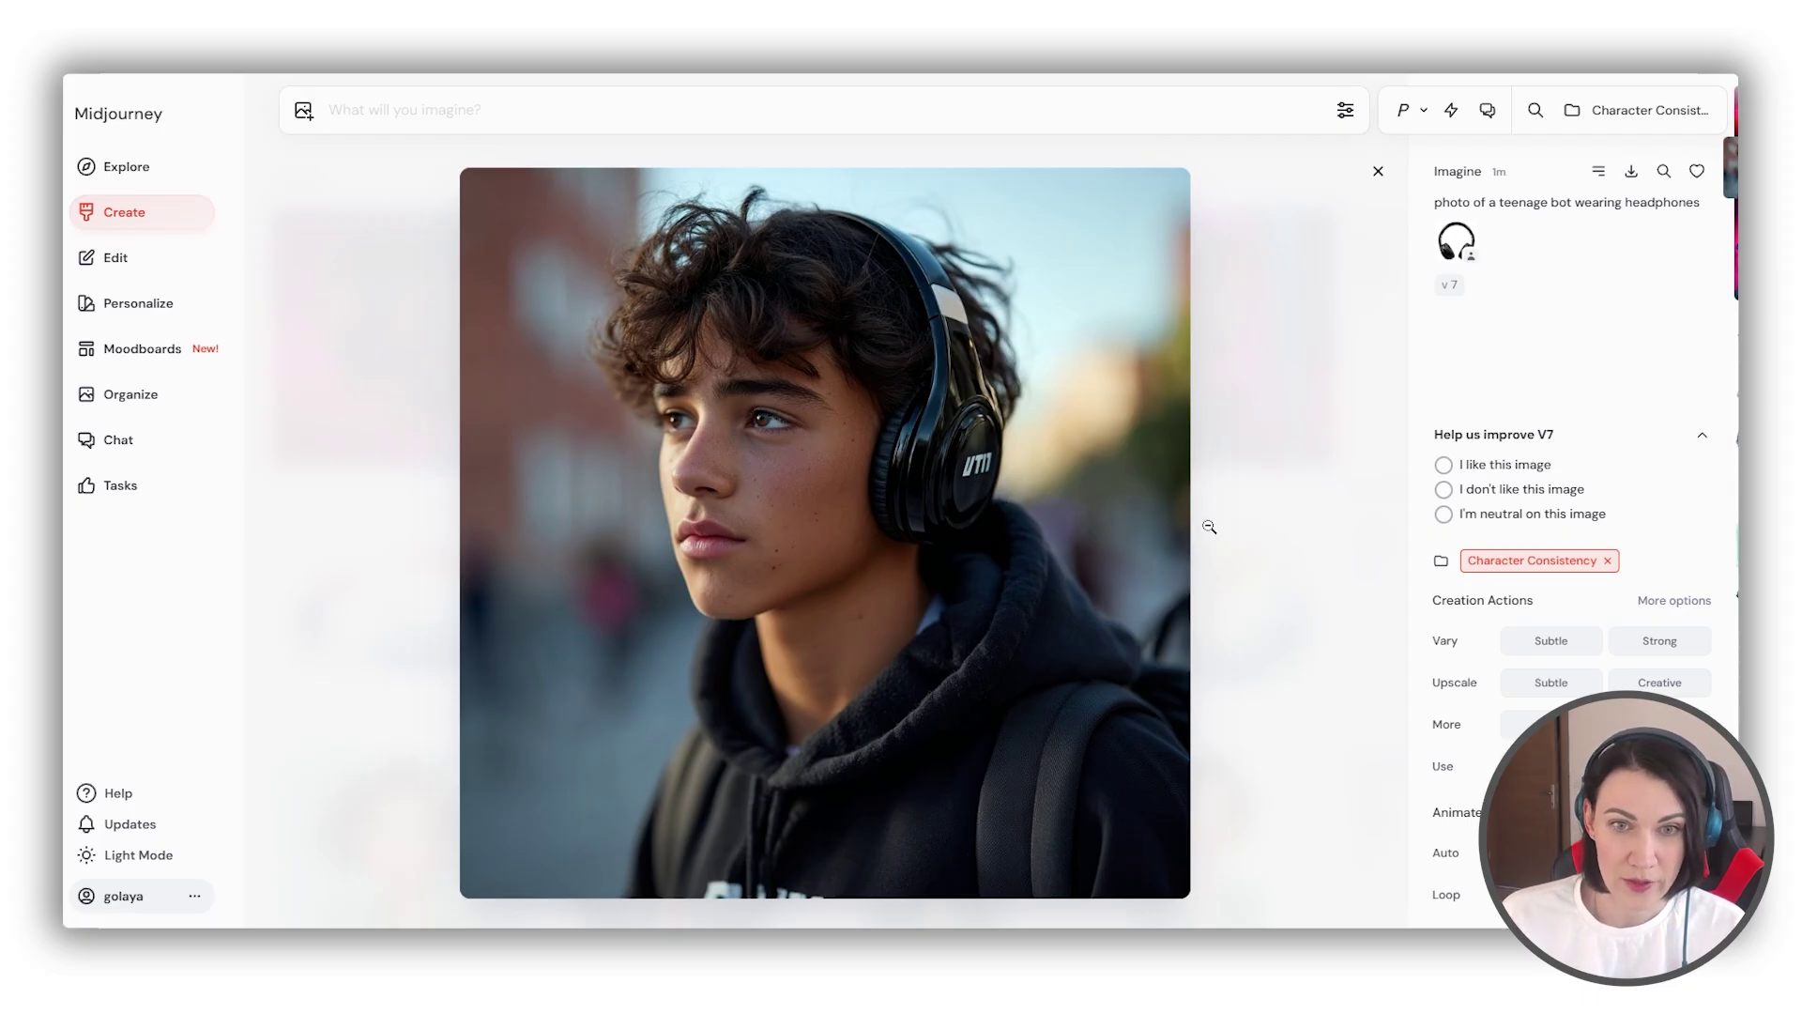
key("Right")
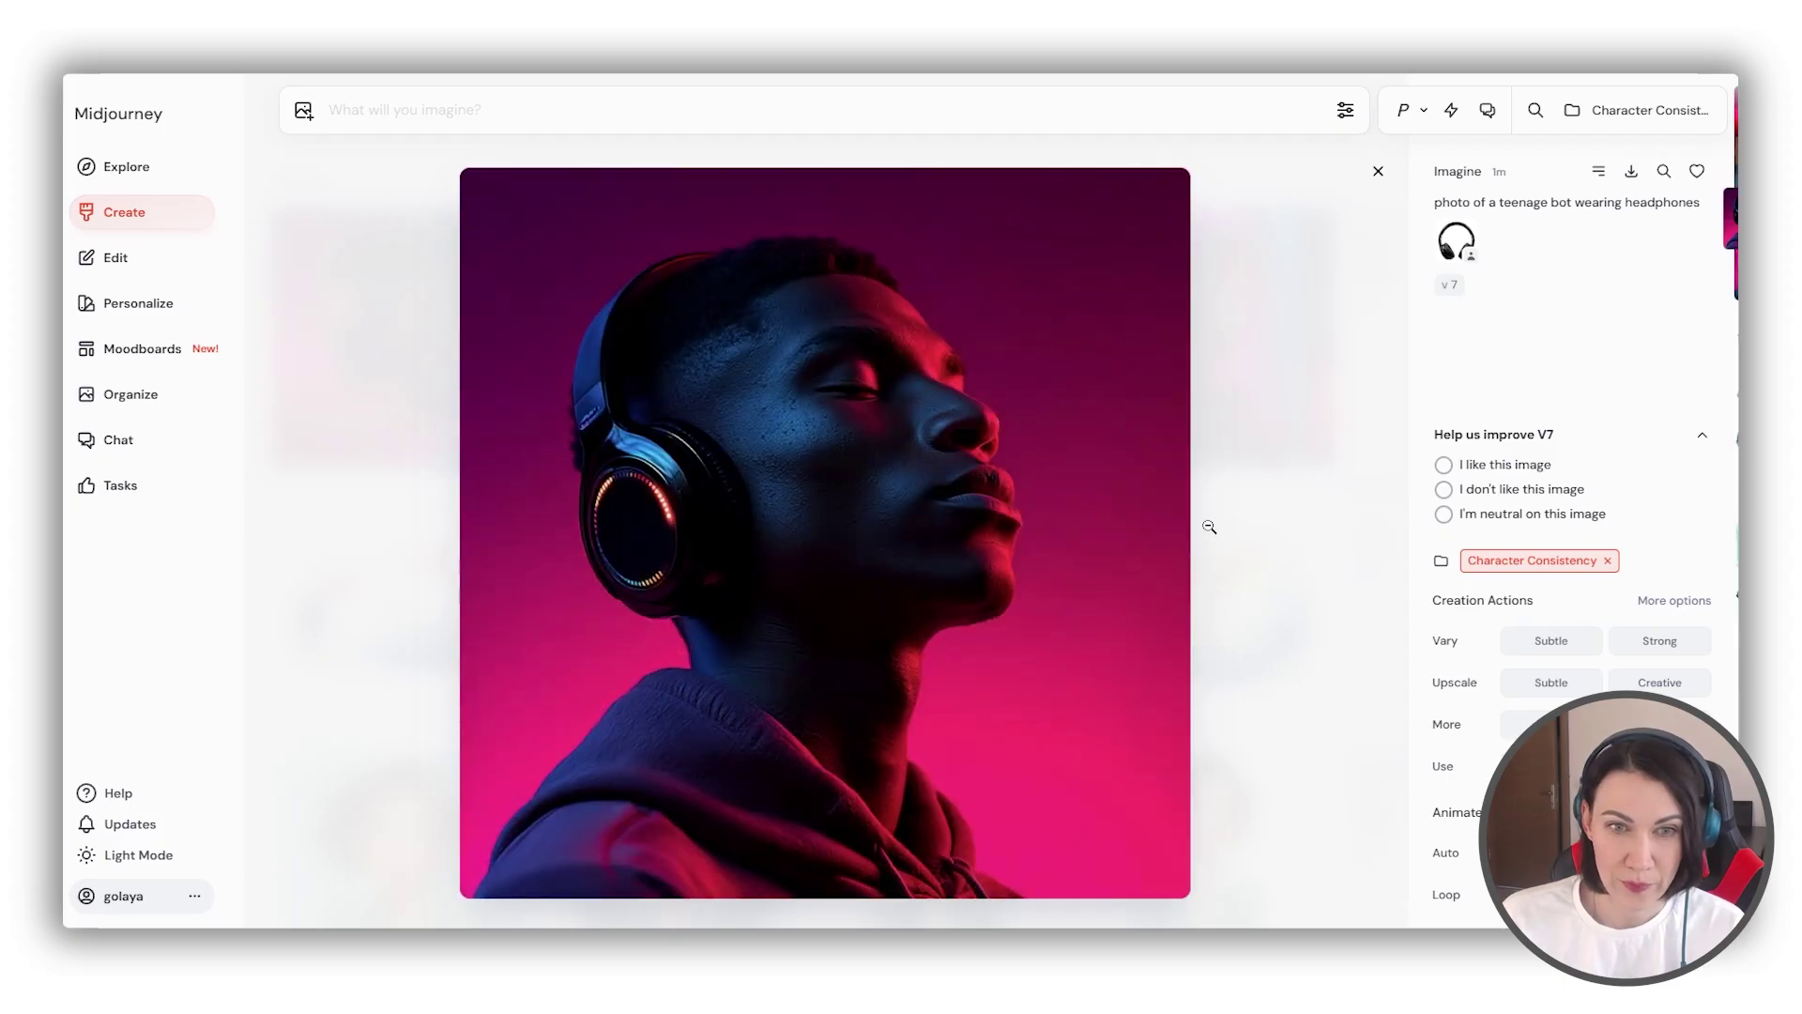
key("Right")
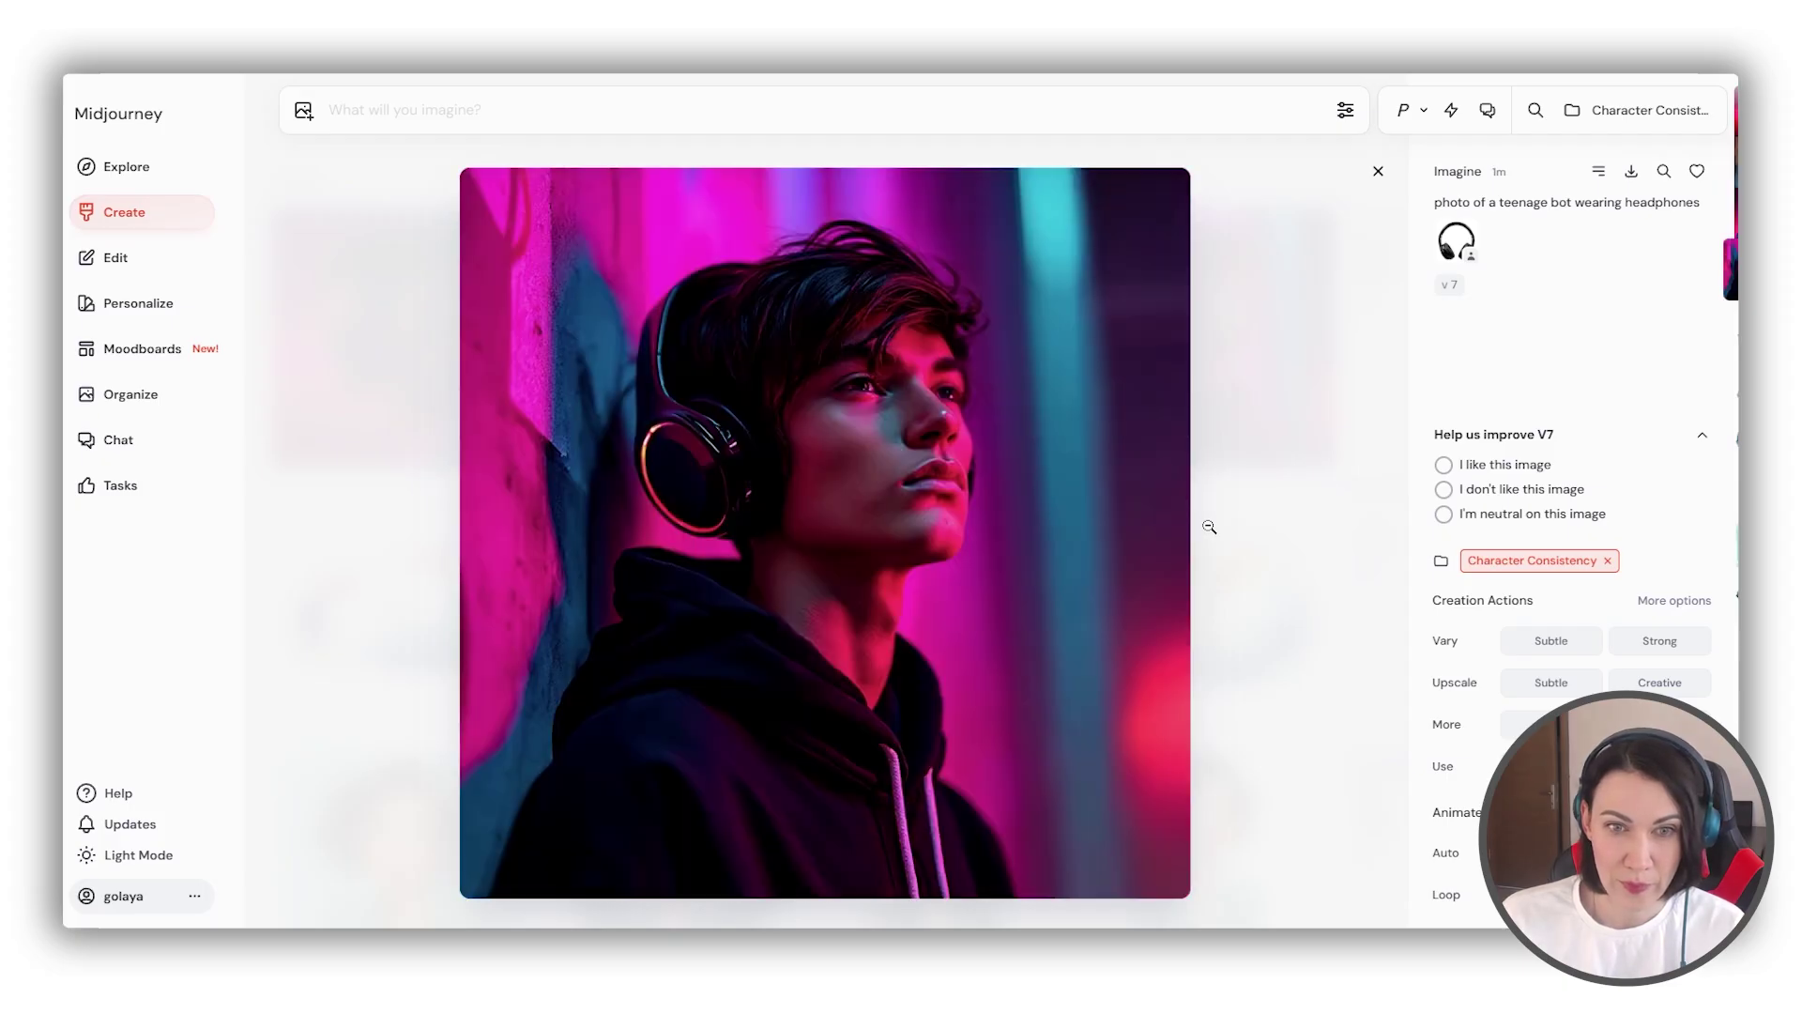
left_click(1378, 171)
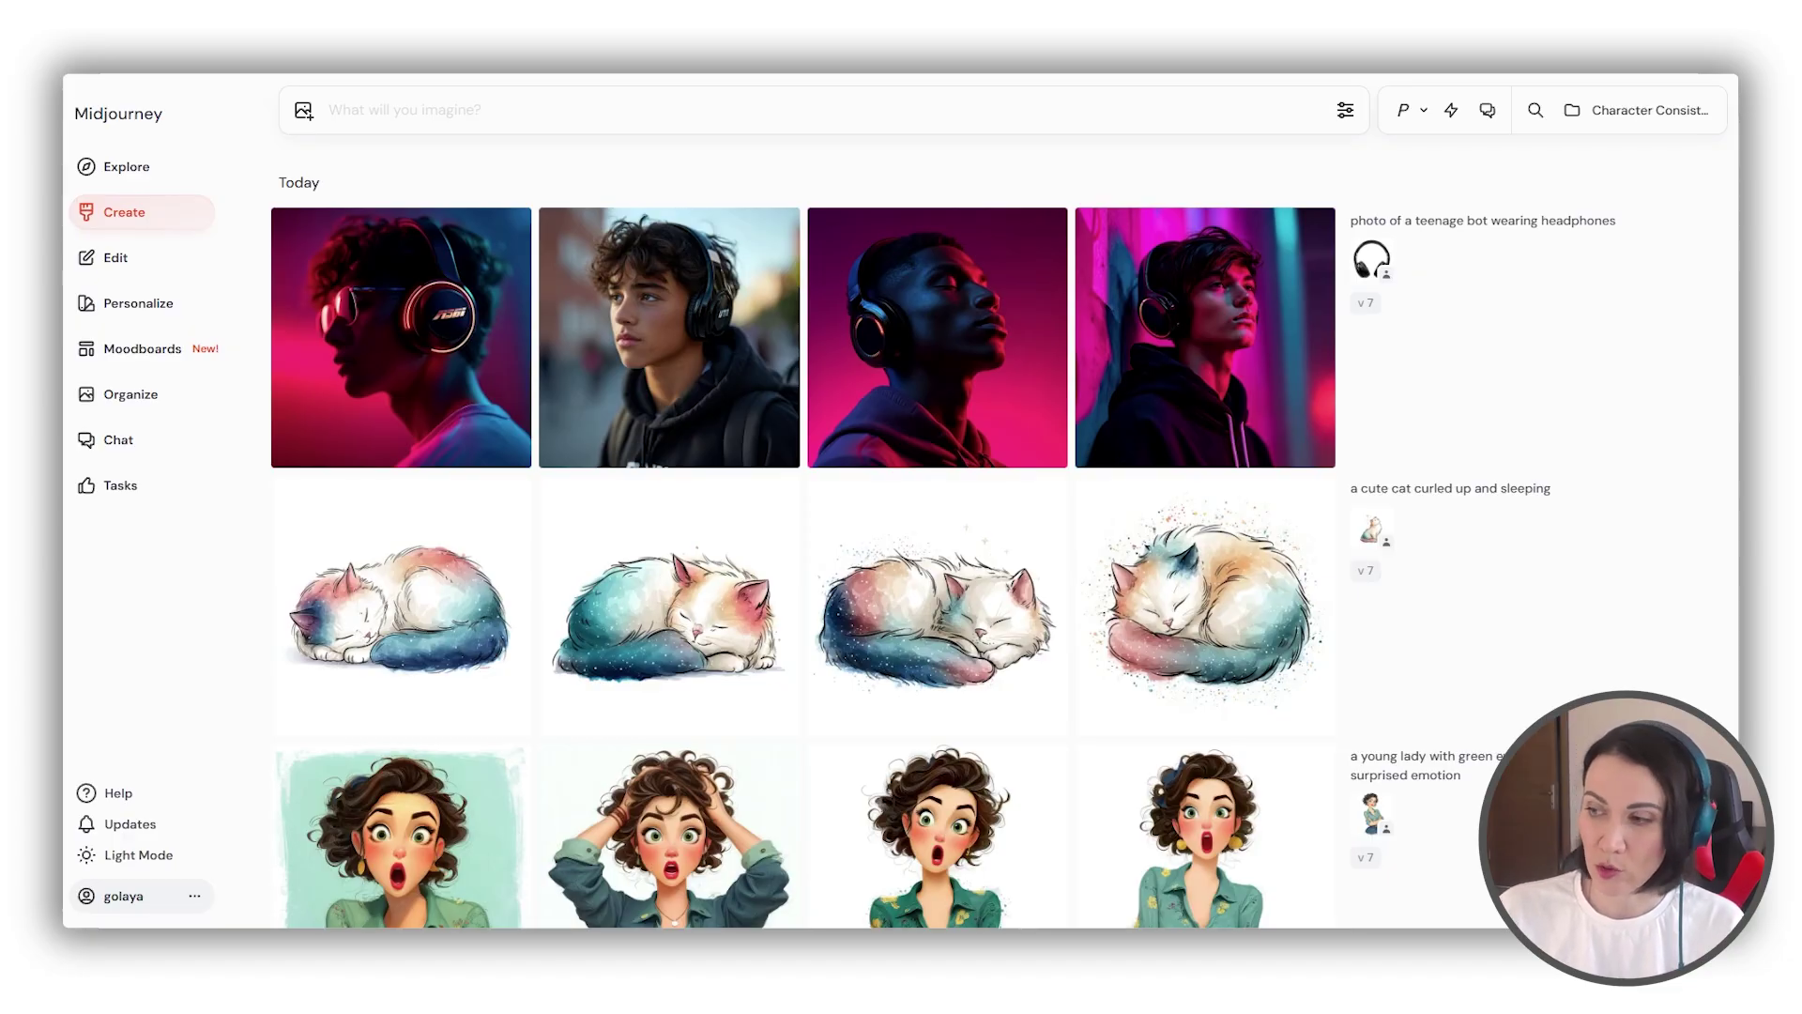
Add the woman clipart as Omni Reference and swap it for the cat image.
left_click_drag(1314, 110, 1228, 176)
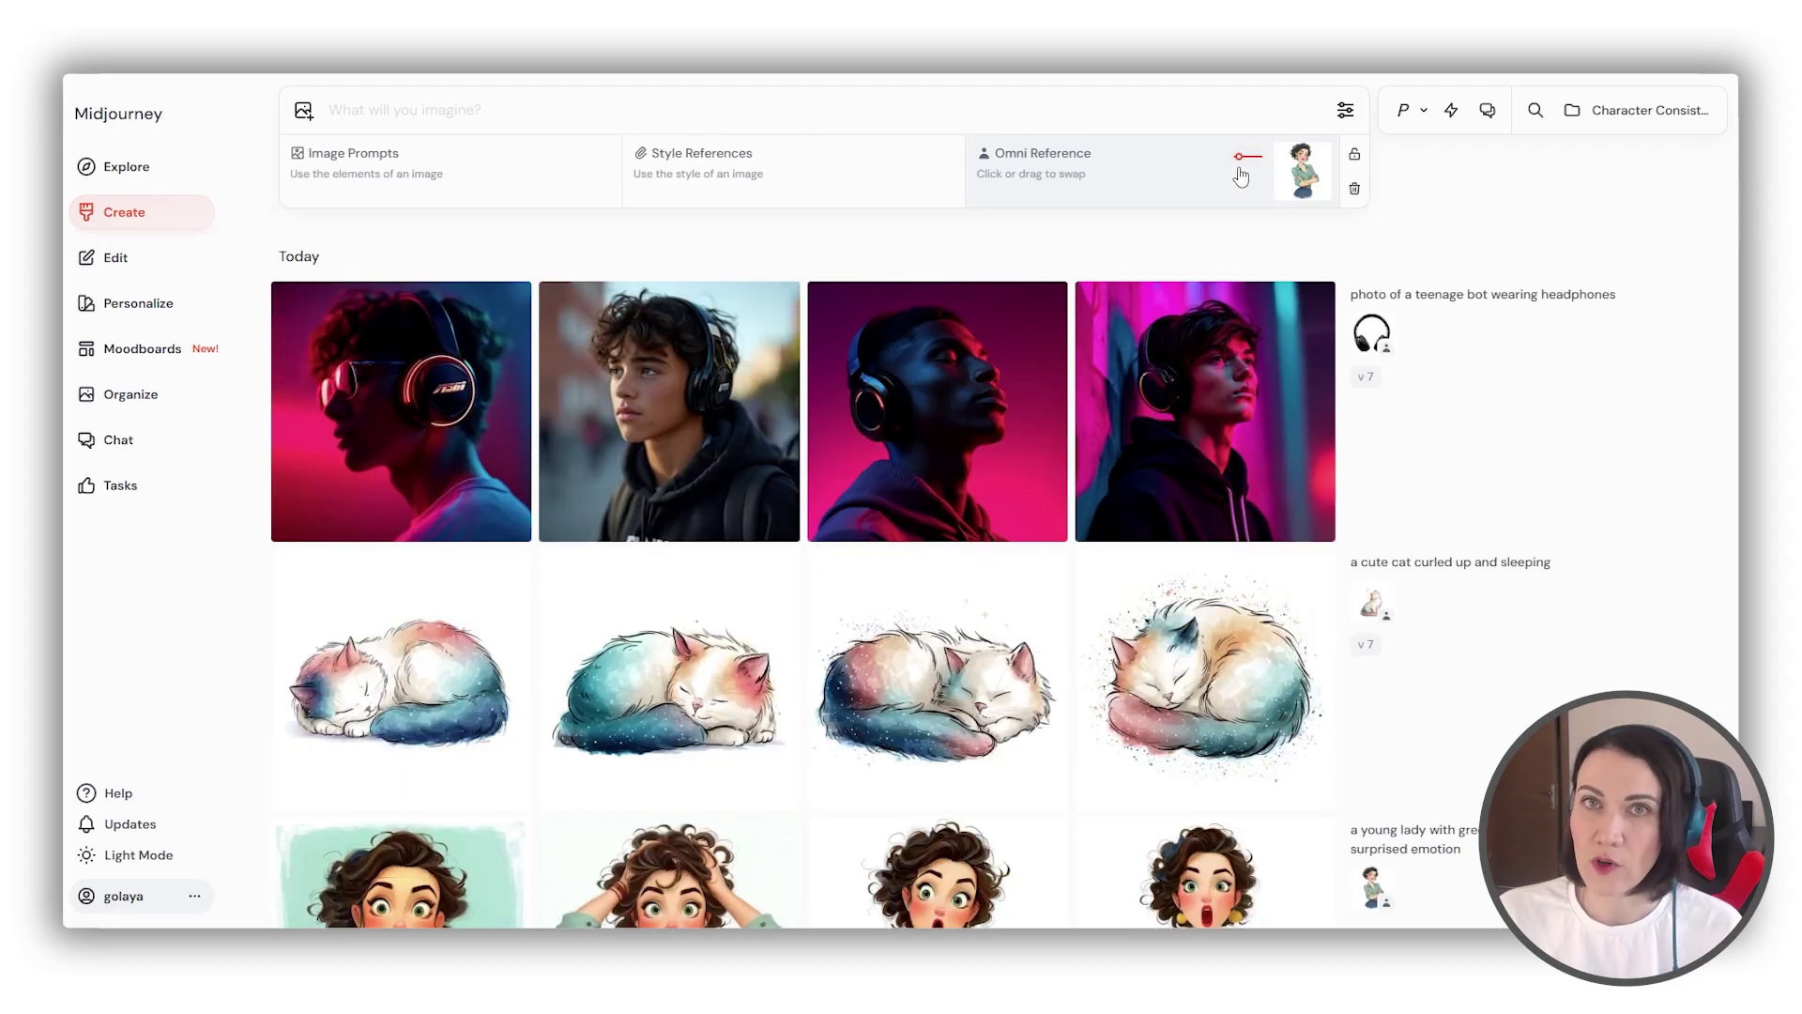
left_click_drag(1303, 171, 1305, 169)
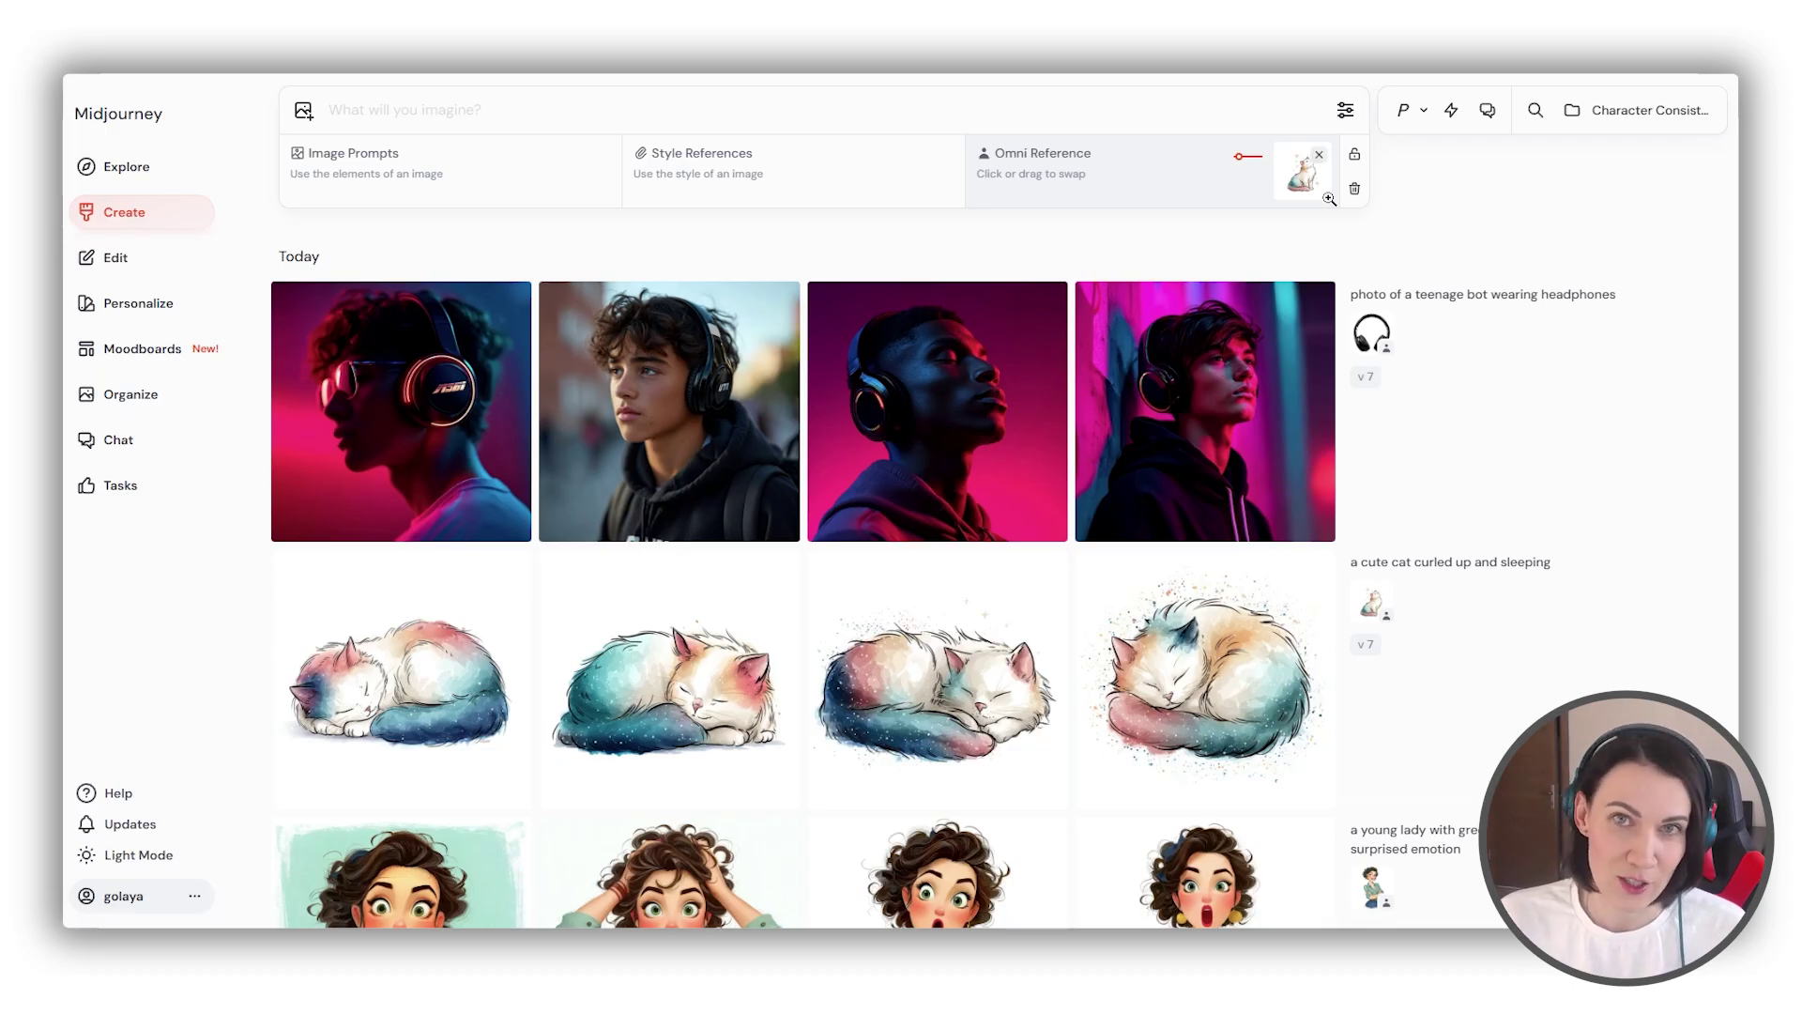
Save the generated image of the surprised young lady holding her head with both hands.
scroll(1211, 413, "down", 3)
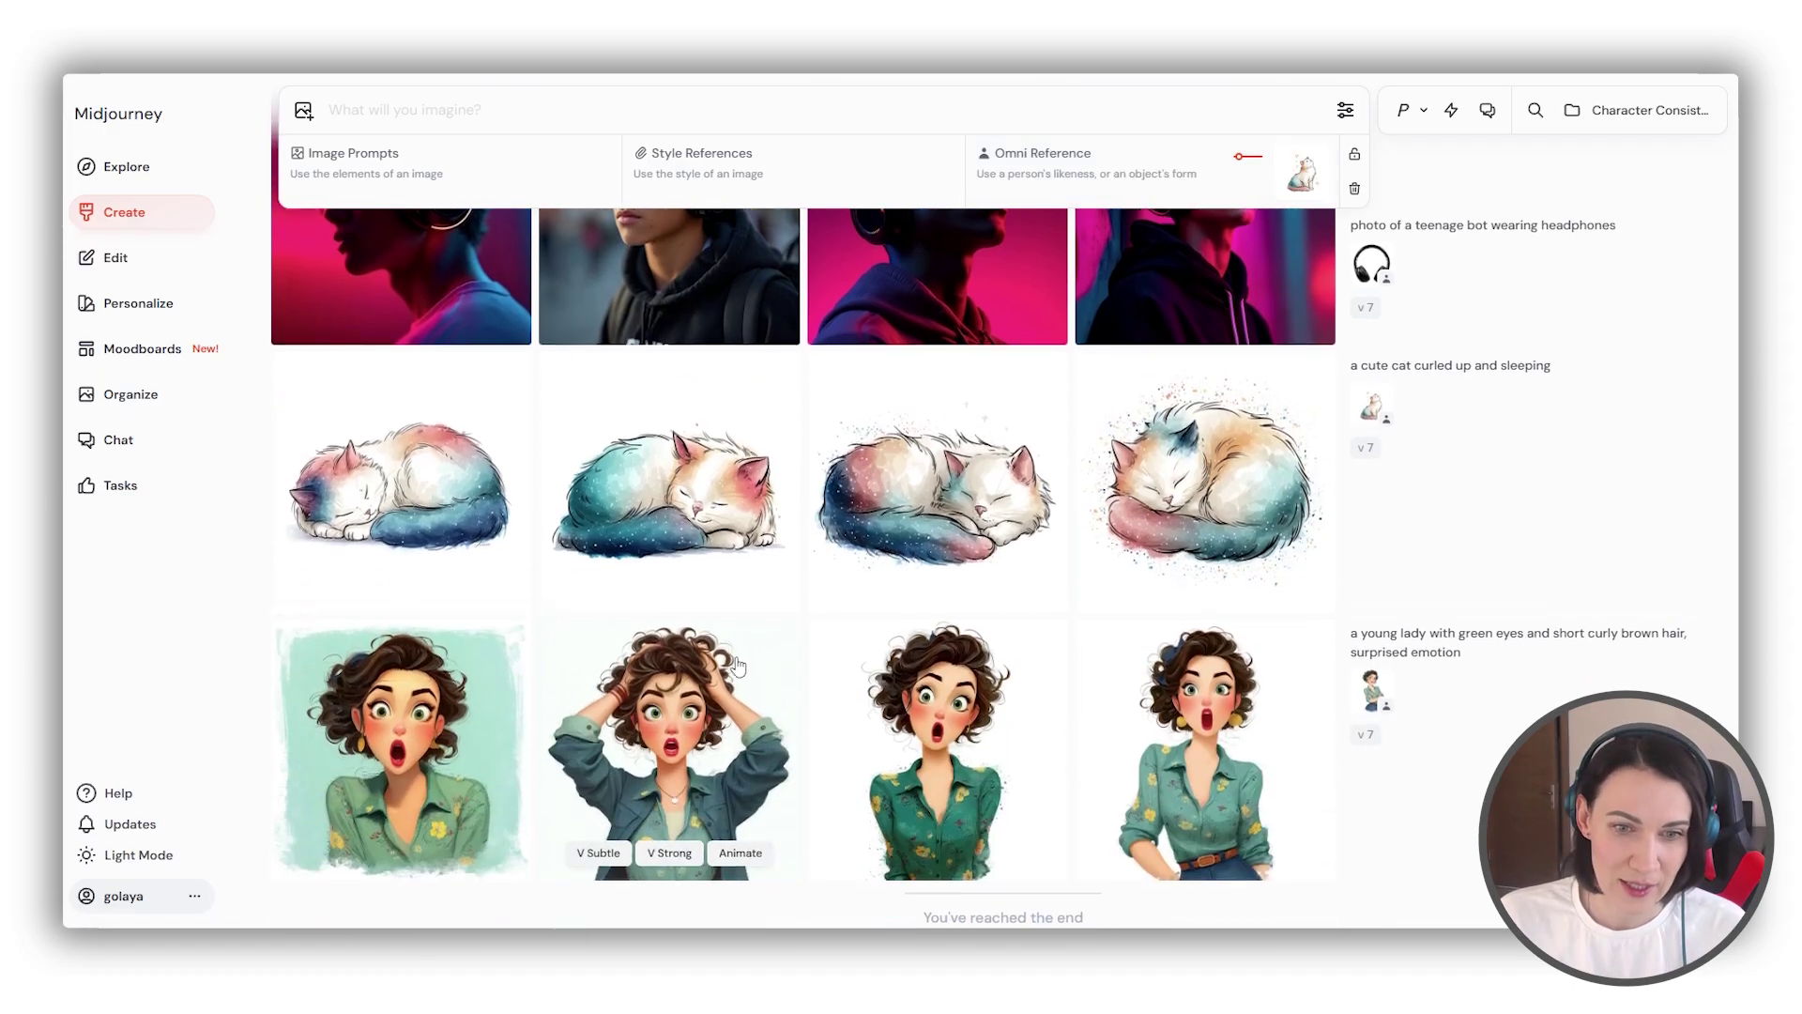
right_click(650, 695)
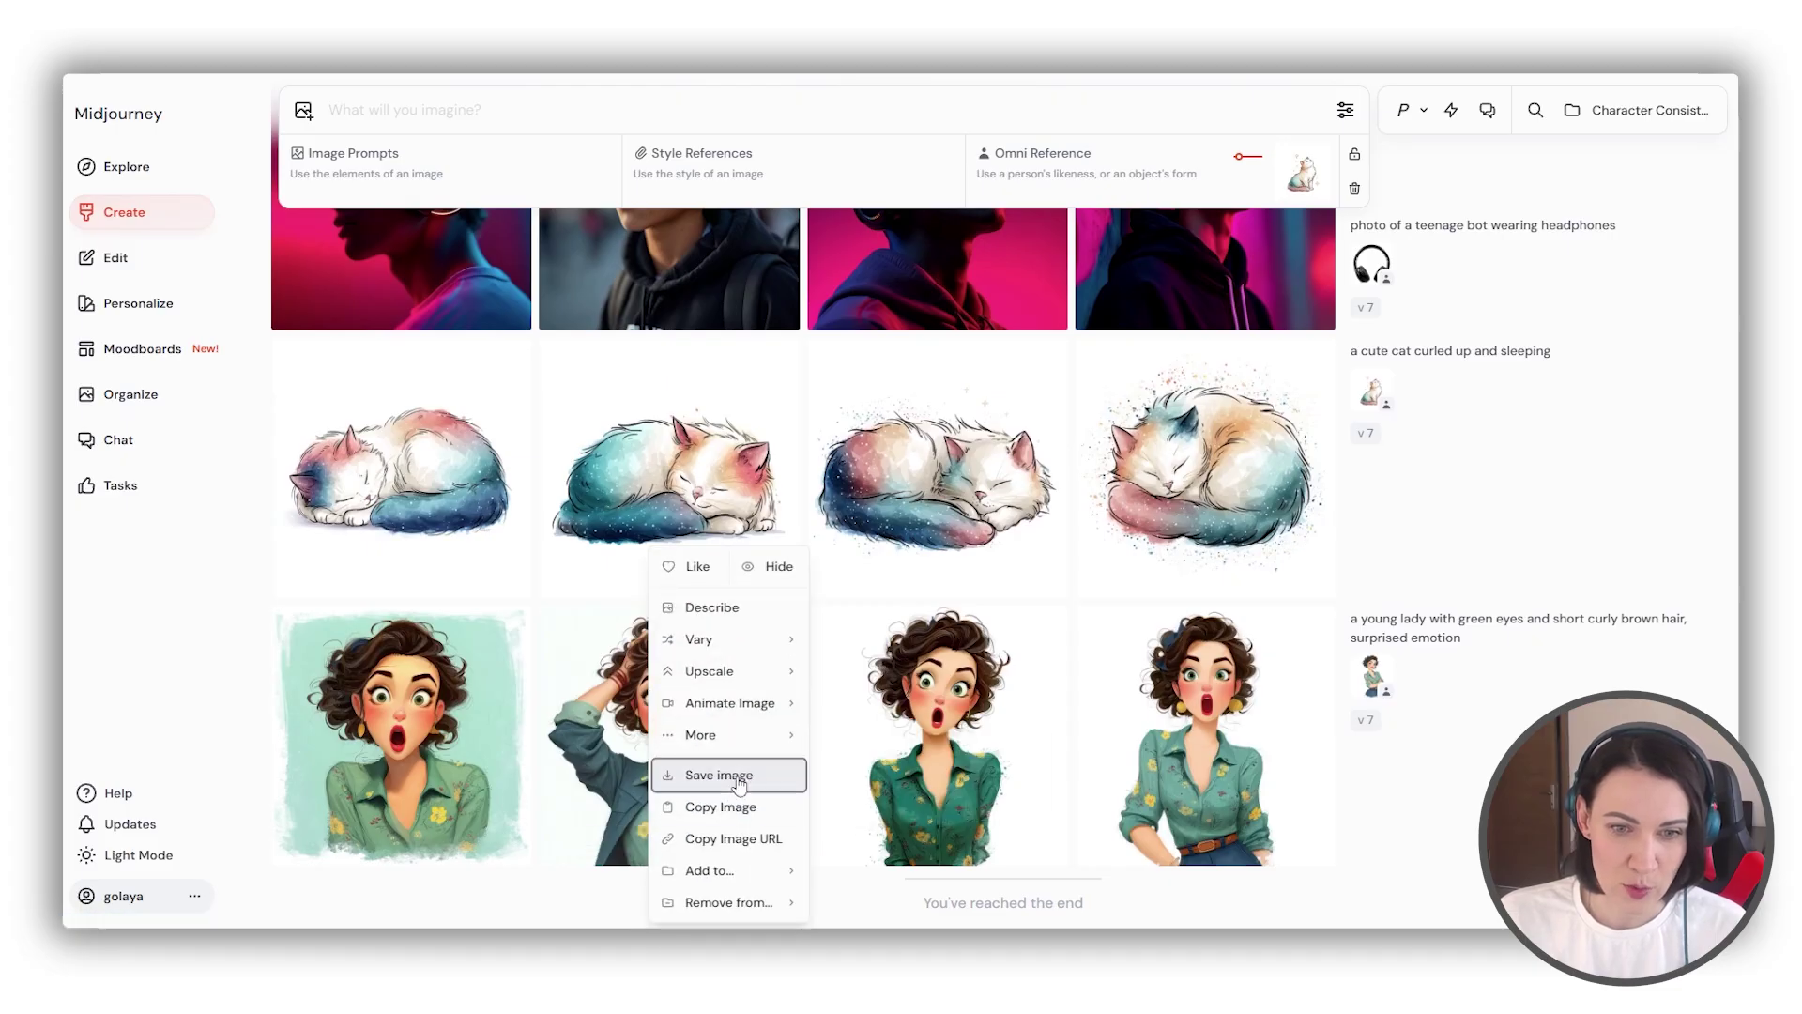
left_click(737, 785)
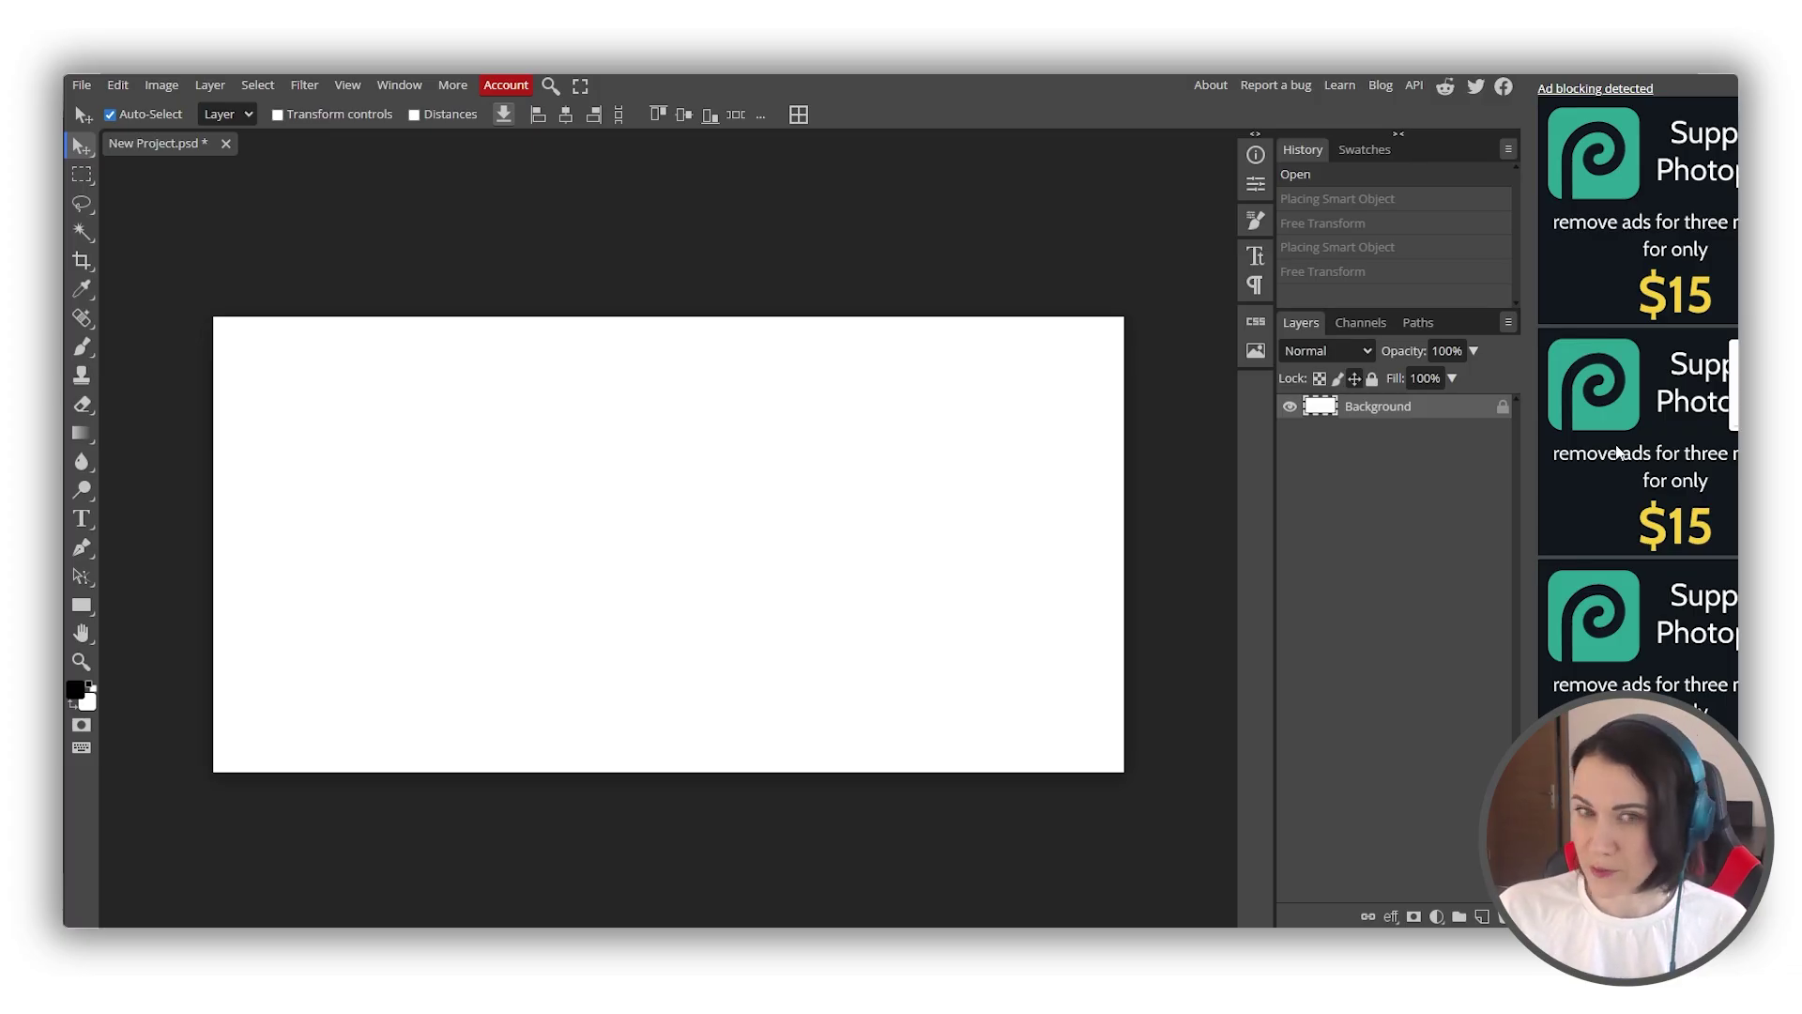
In Photopea, place the original woman clipart and the surprised version side by side on the blank canvas and export the image.
key("ctrl+v")
left_click_drag(584, 543, 398, 543)
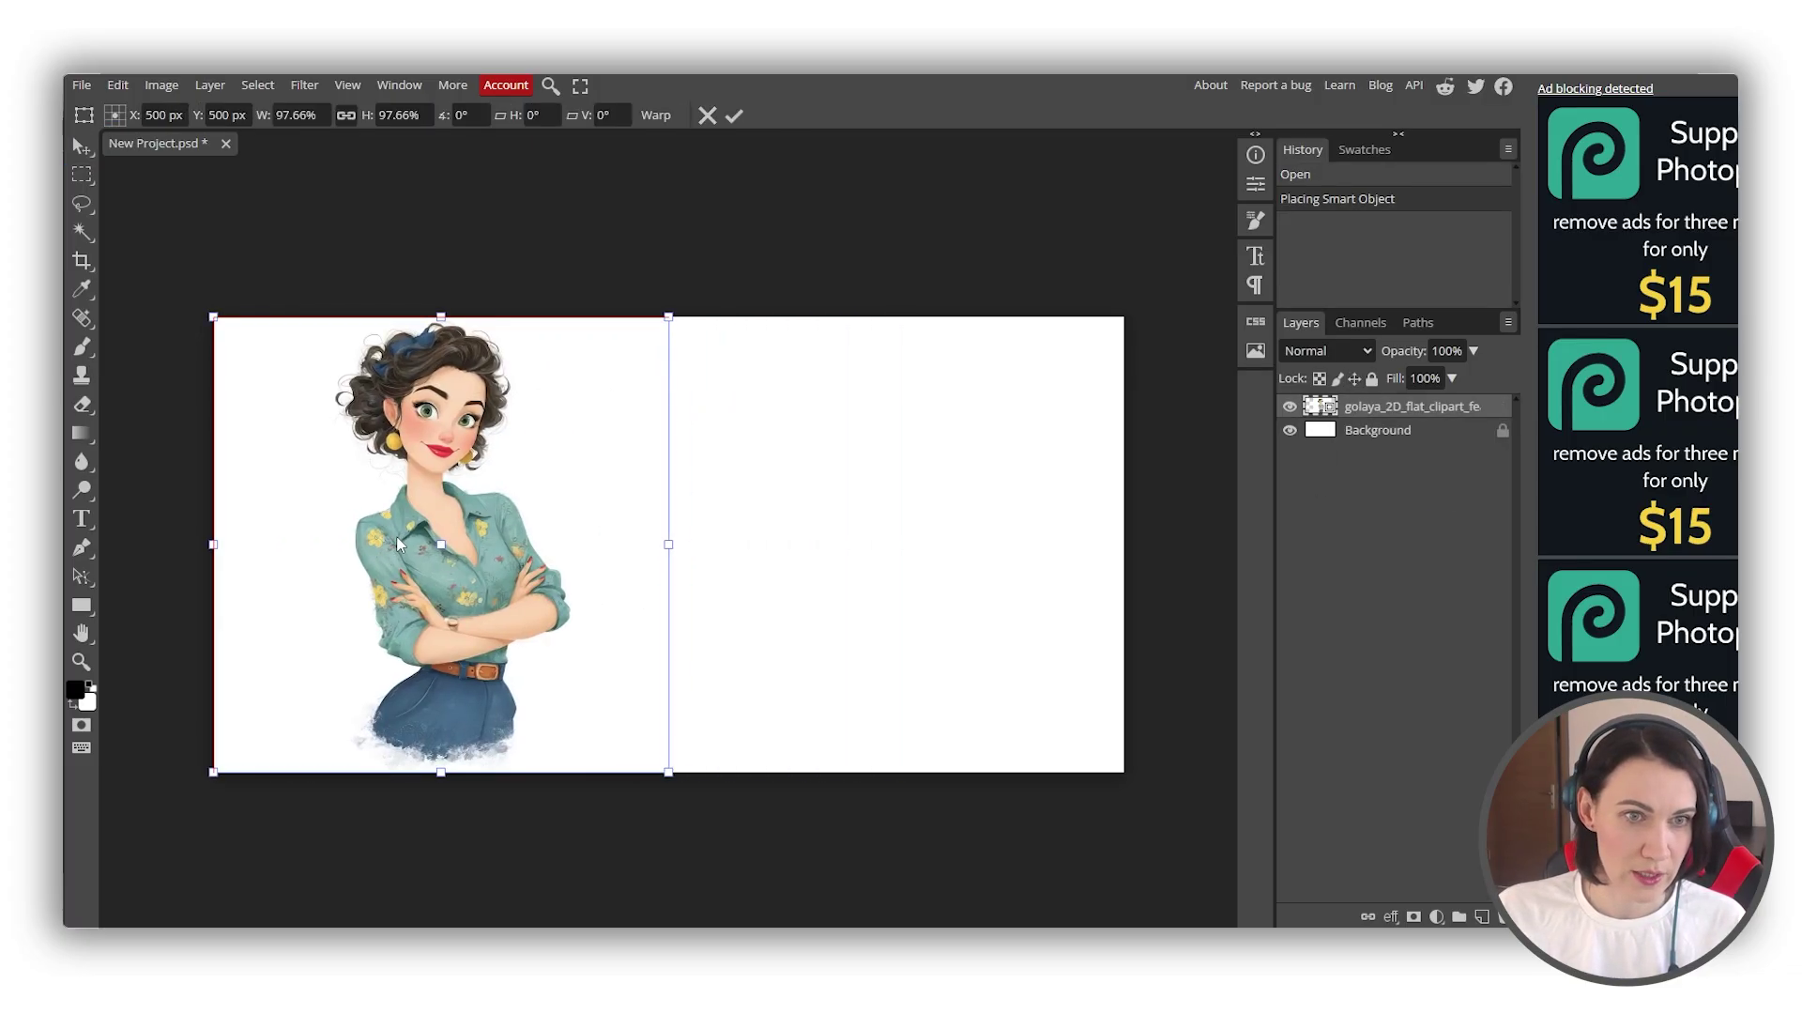
key("ctrl+v")
left_click_drag(664, 487, 894, 487)
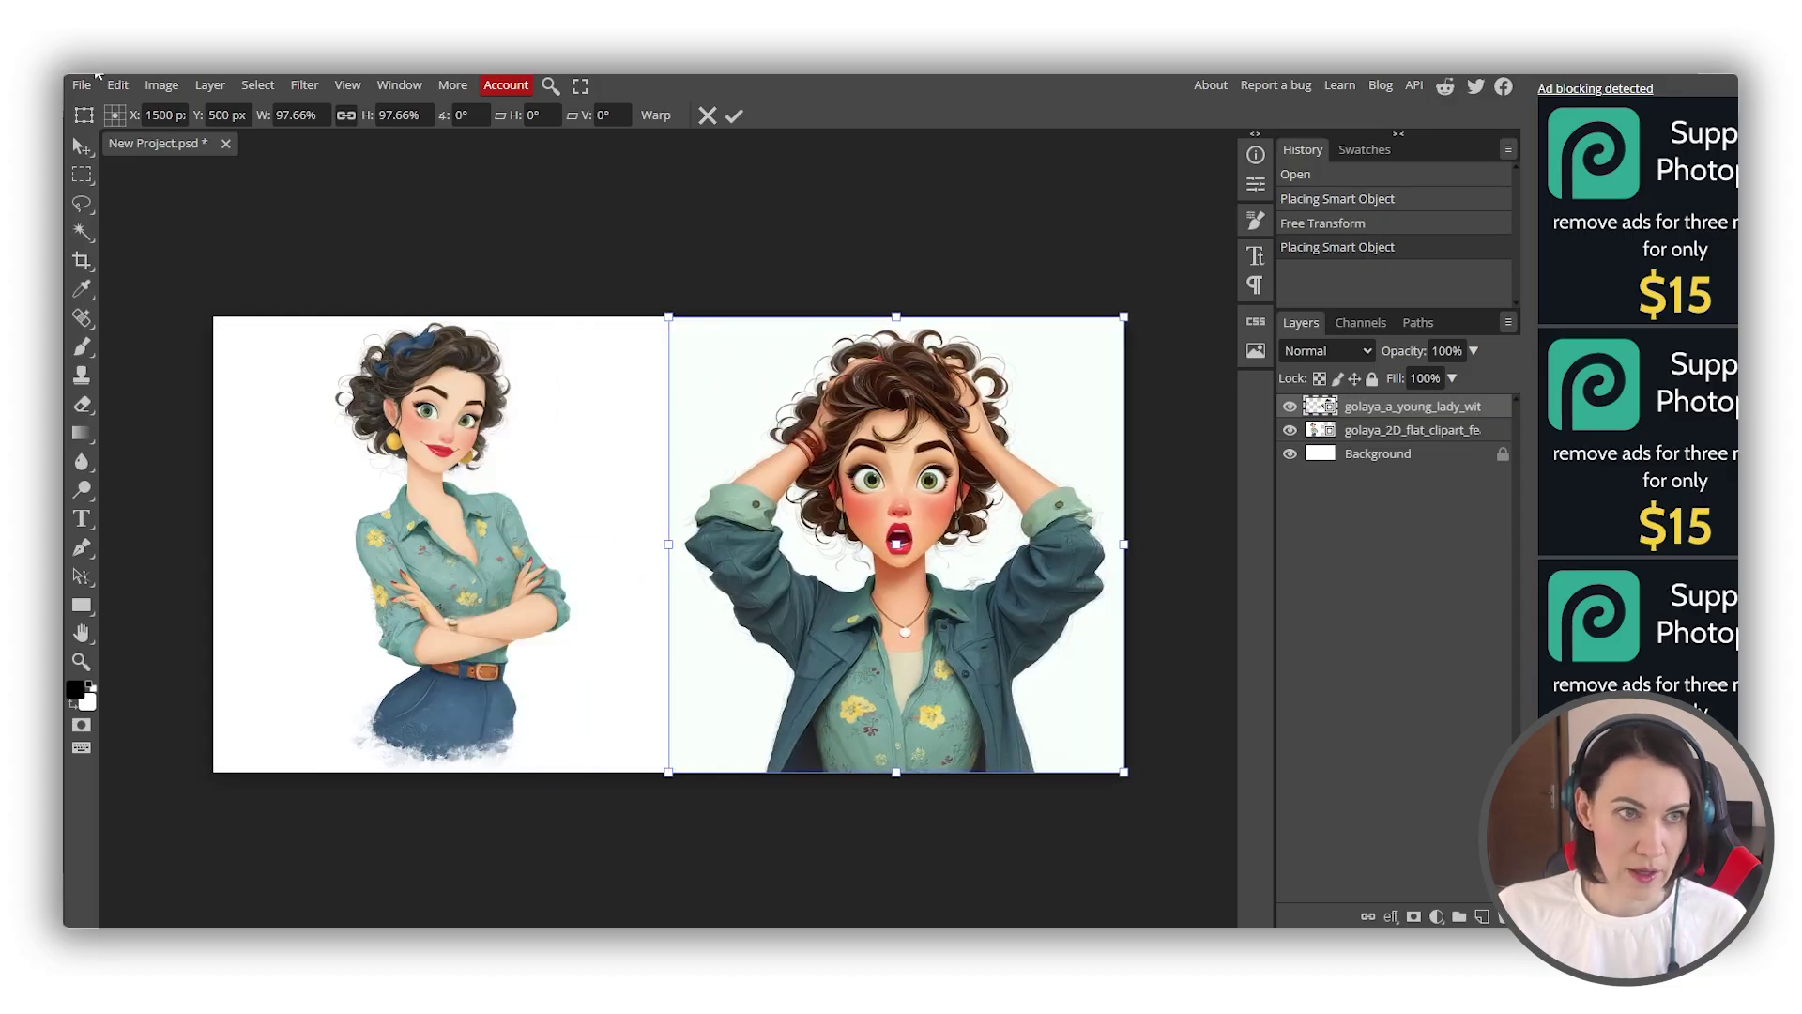
left_click(81, 85)
mouse_move(122, 356)
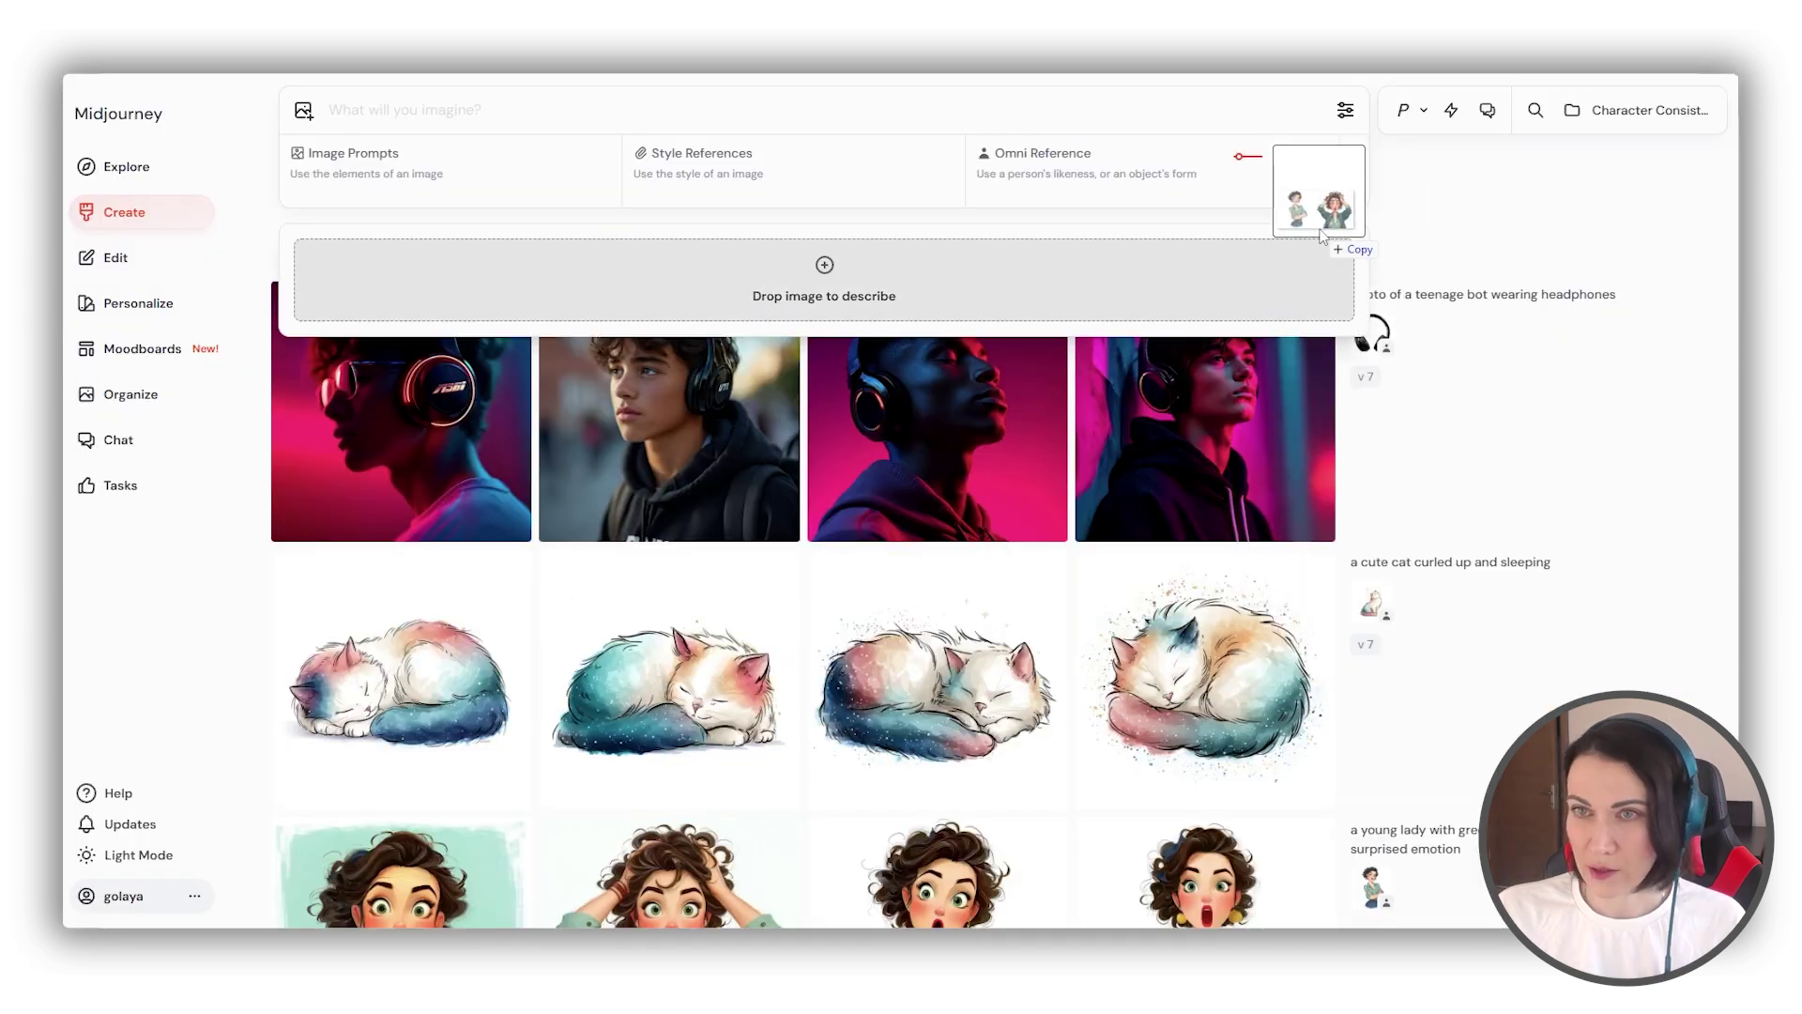
In Midjourney, set the combined two-pose image as Omni Reference and compare the original clipart with the surprised lady results.
left_click_drag(1239, 161, 1303, 178)
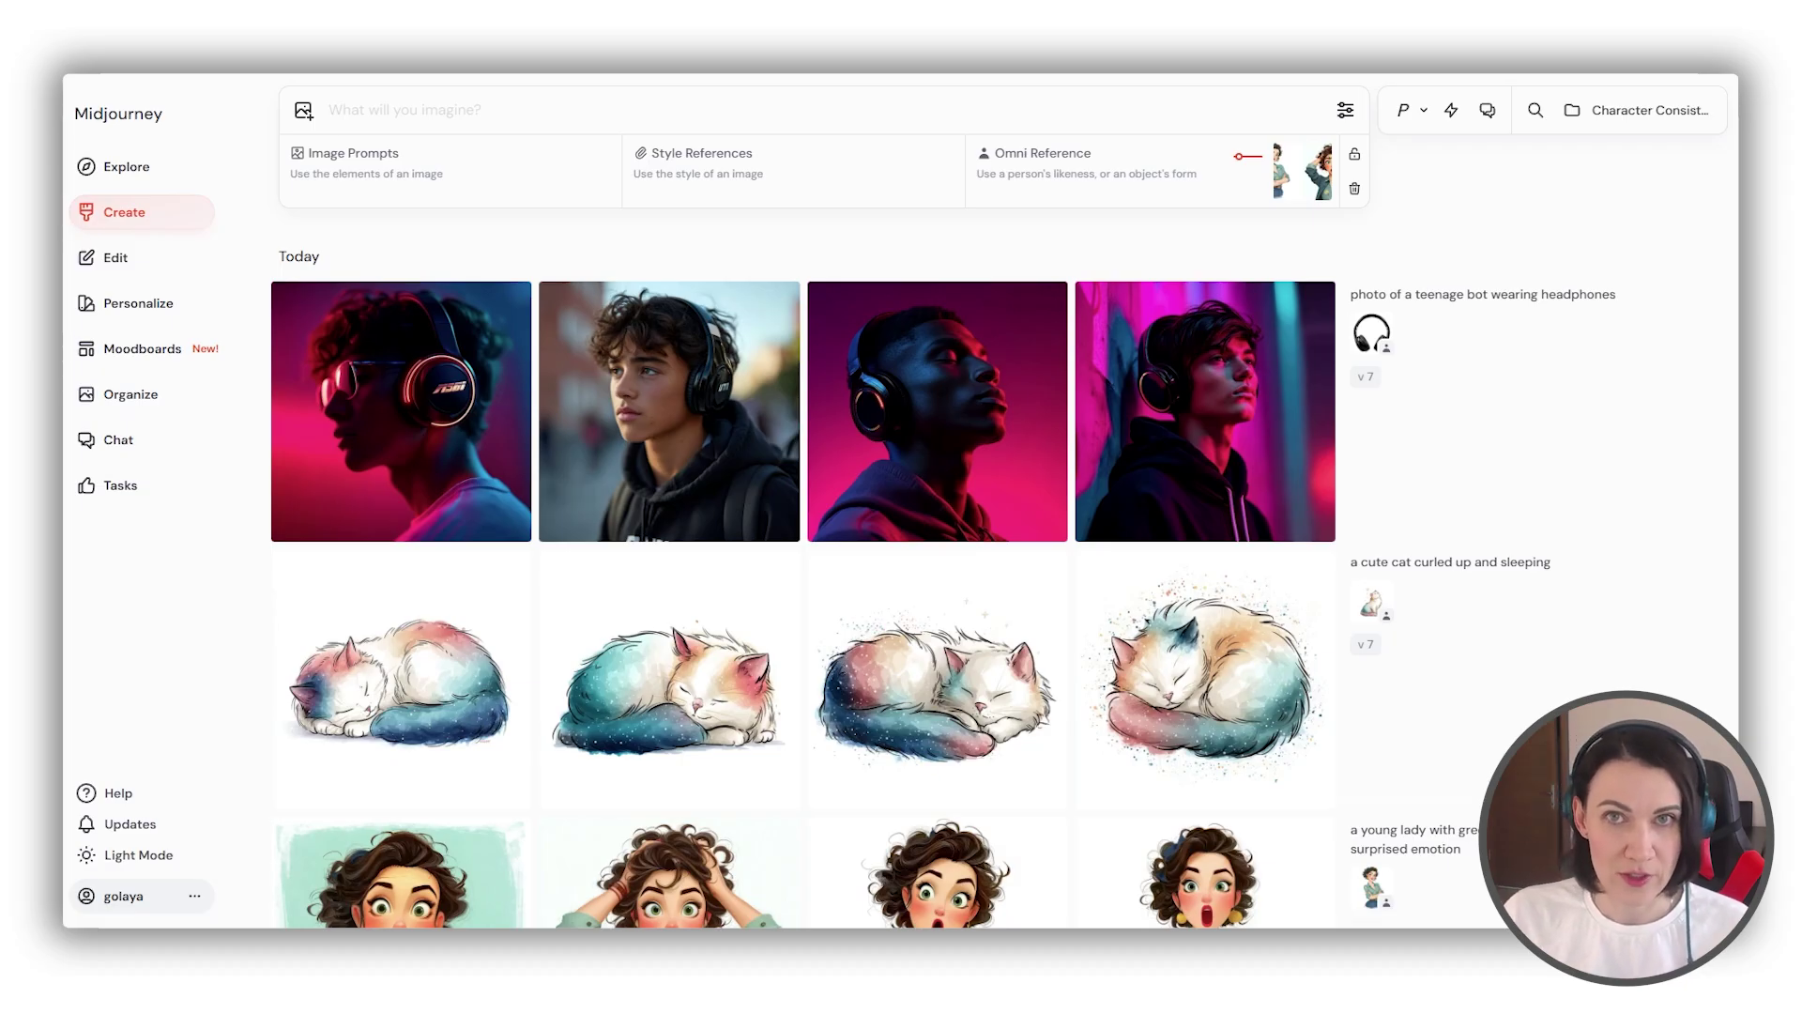
scroll(844, 776, "down", 3)
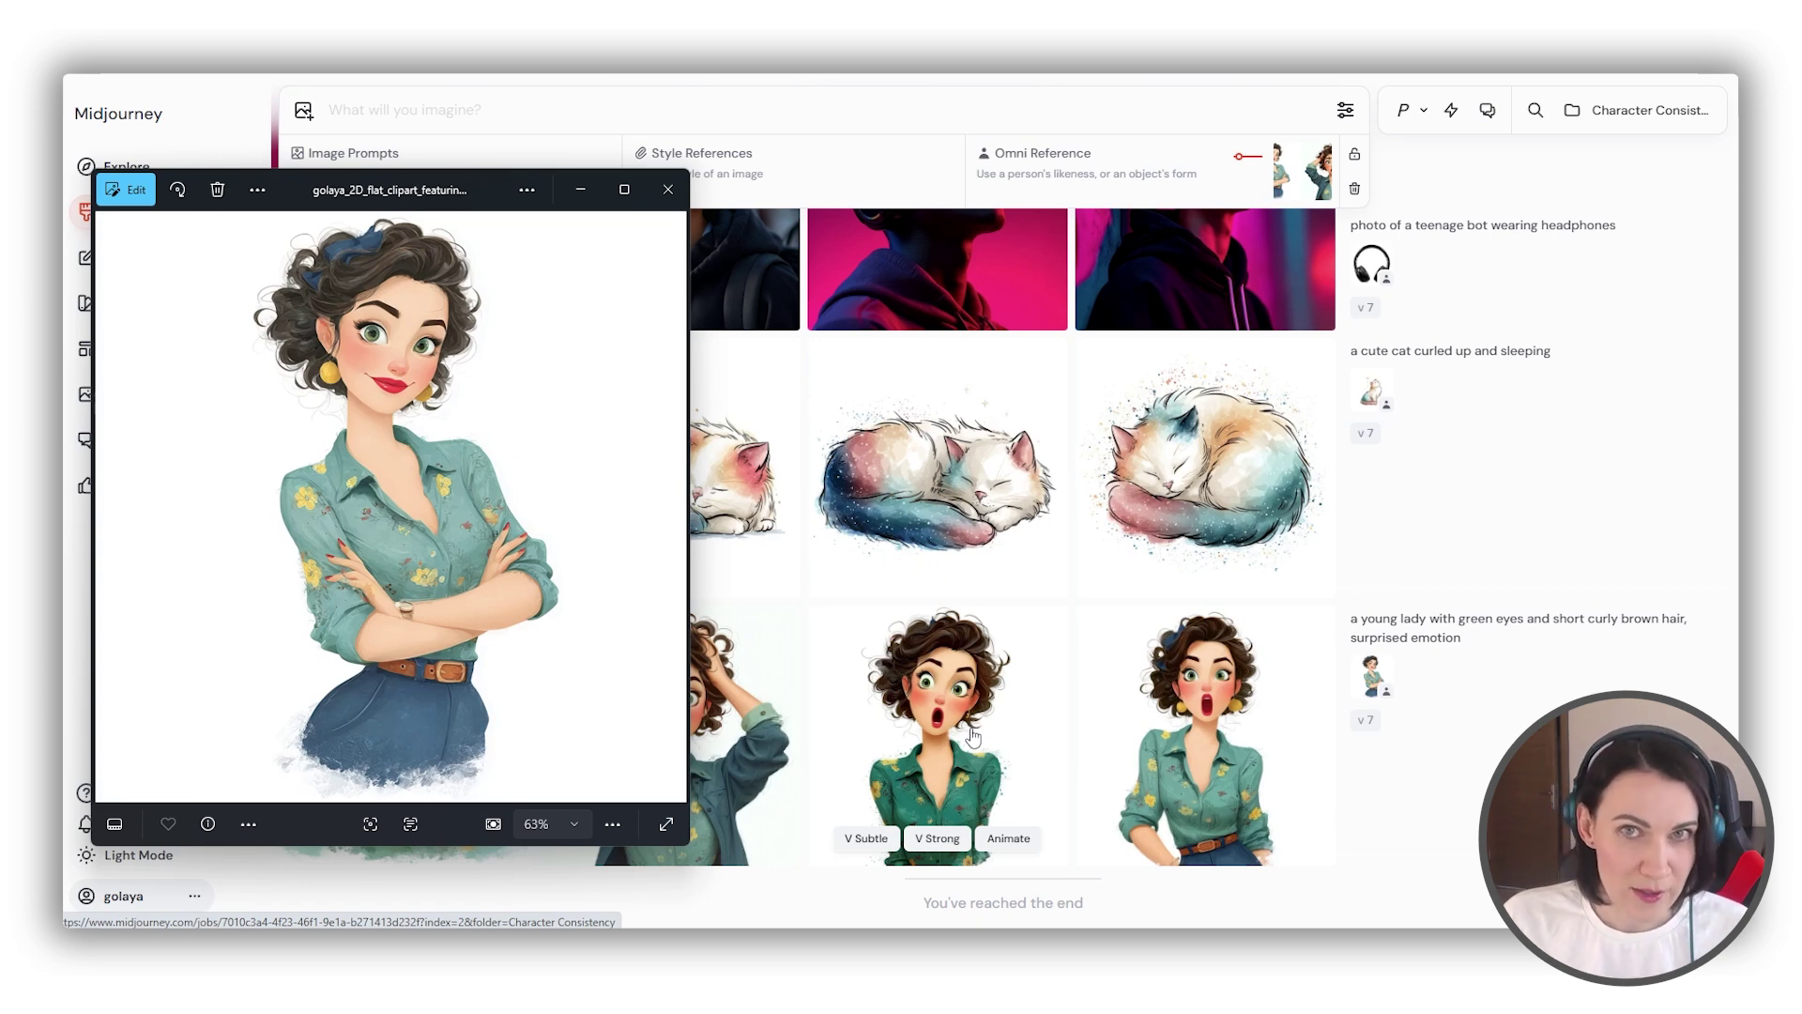
key("alt+Tab")
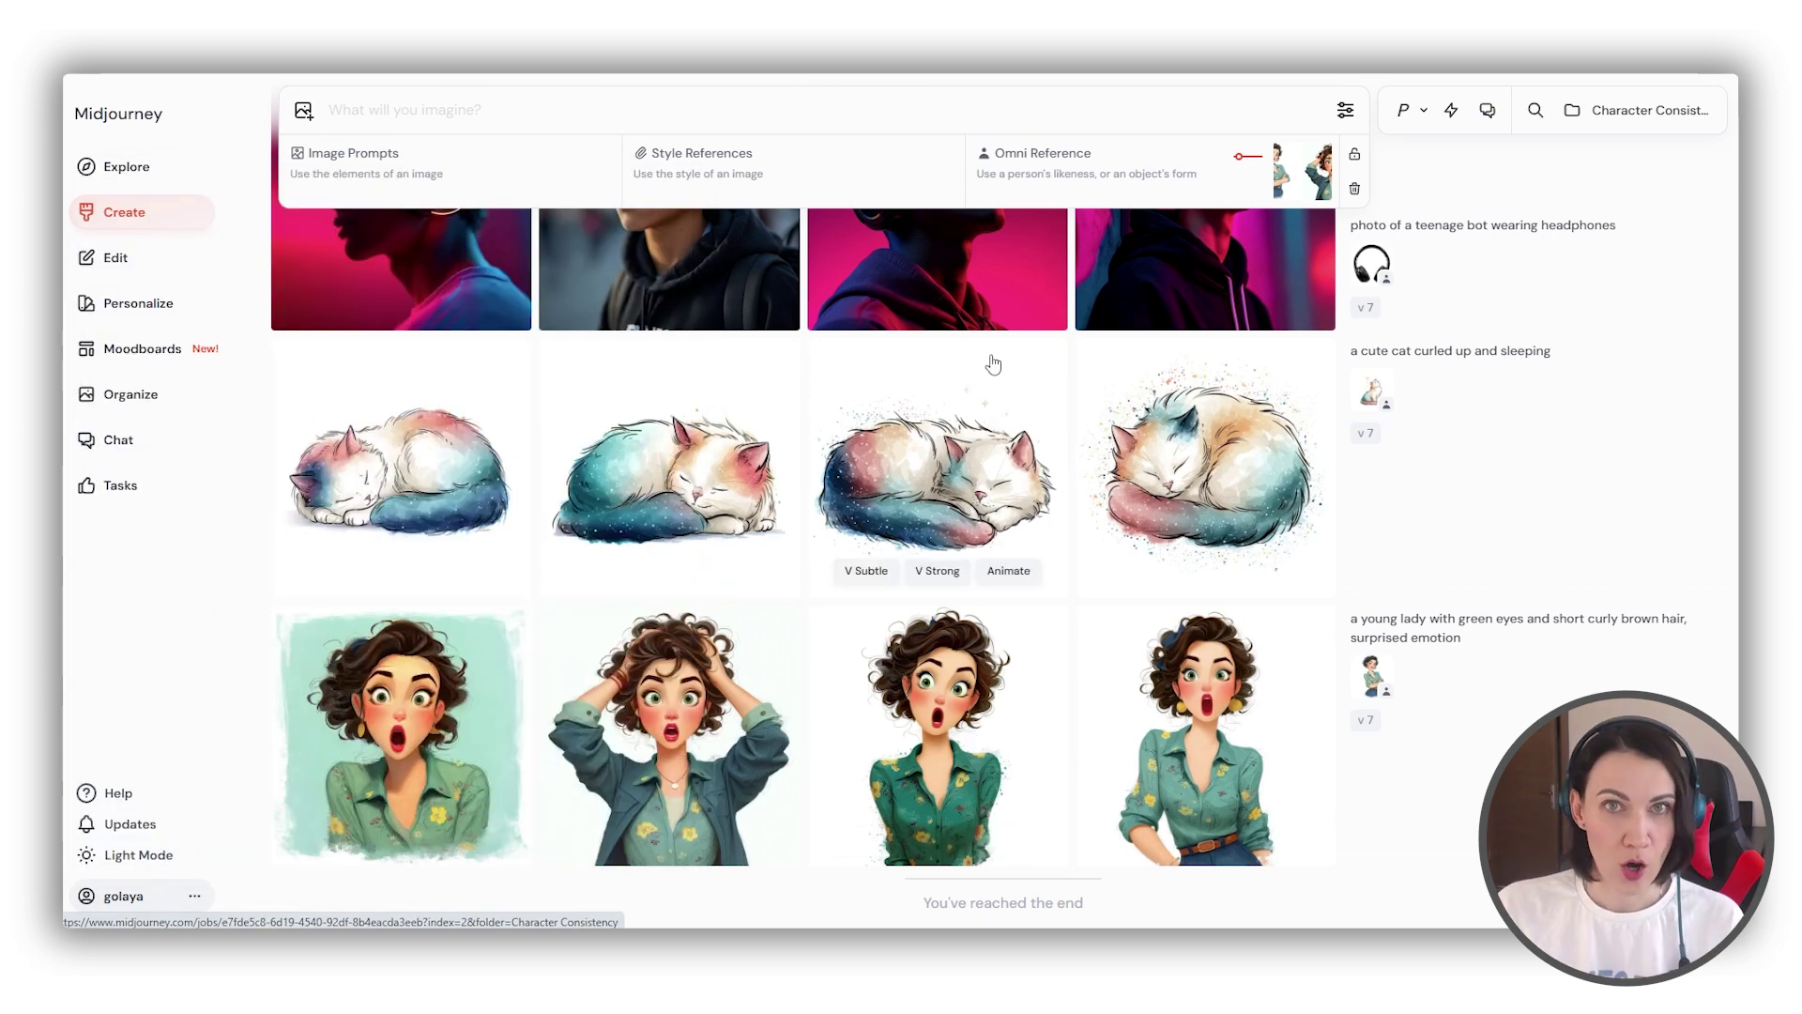
Generate images from "photo of a green-eyes French girl with short brown curly hair, smiling photorealistic" with the parameter --ow 20.
left_click(681, 114)
type("--ow")
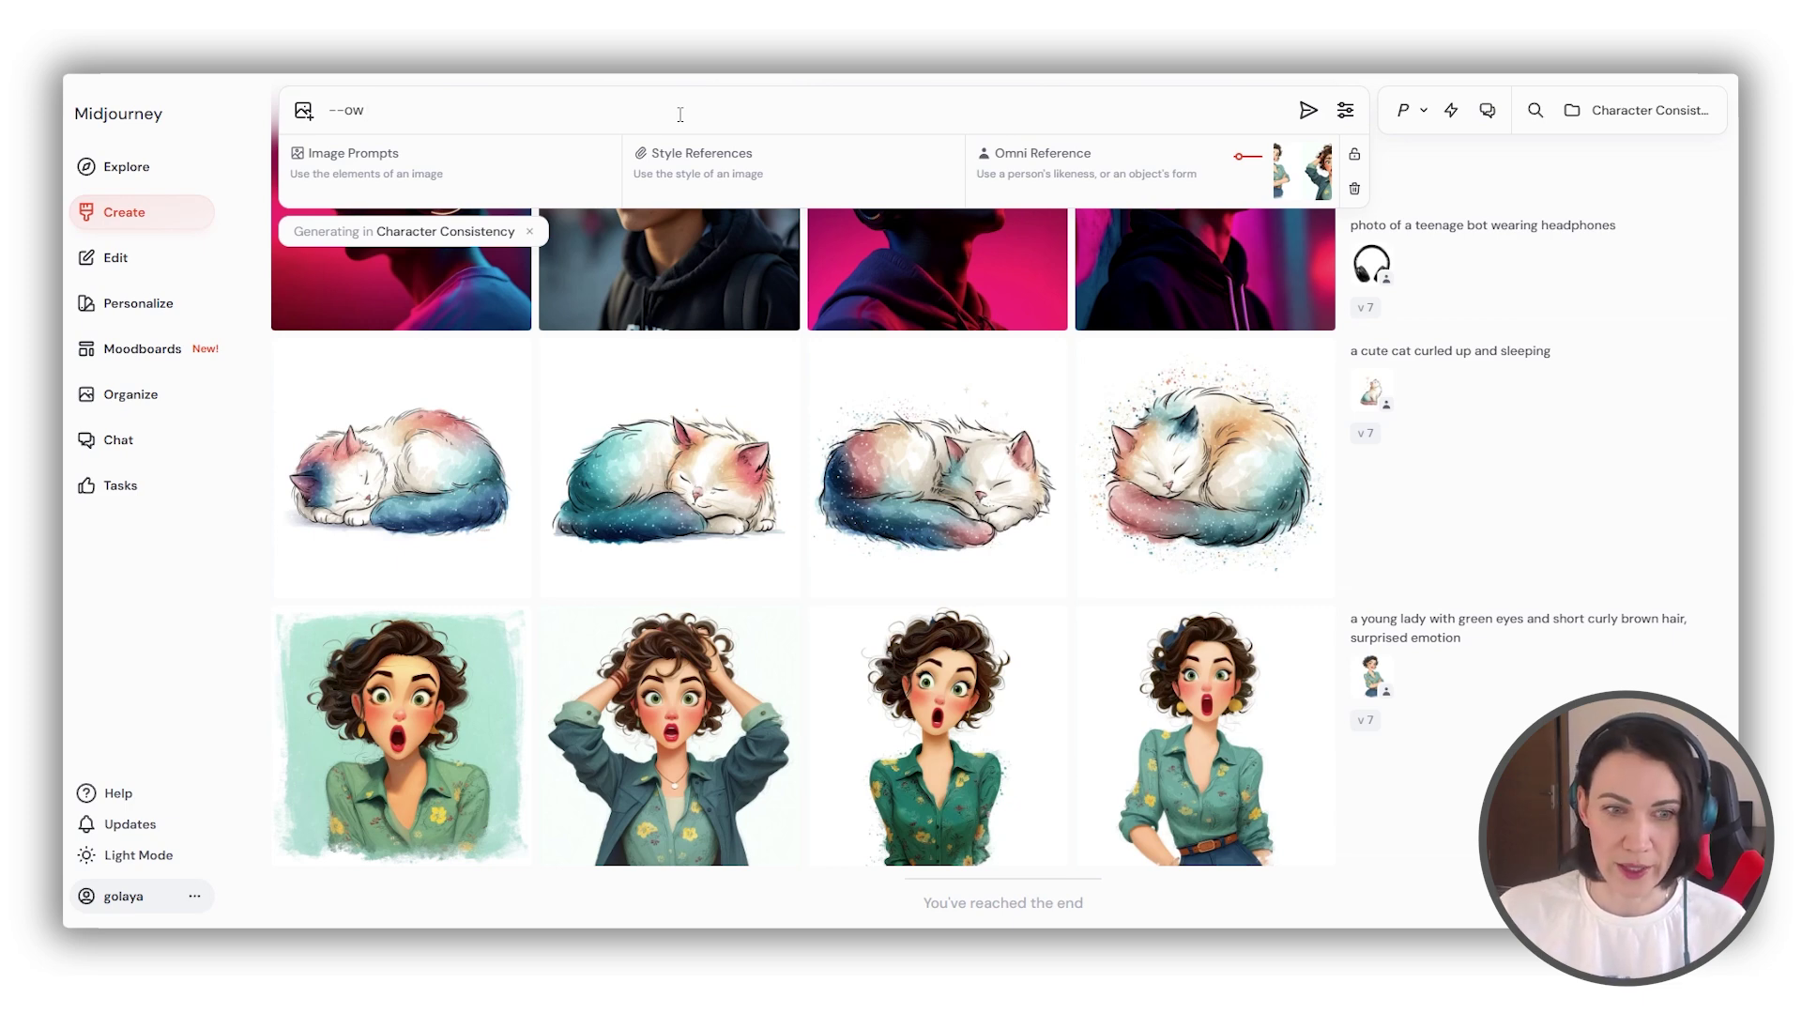
type("20")
key("Home")
type("photo of a green-eyes French girl with short ")
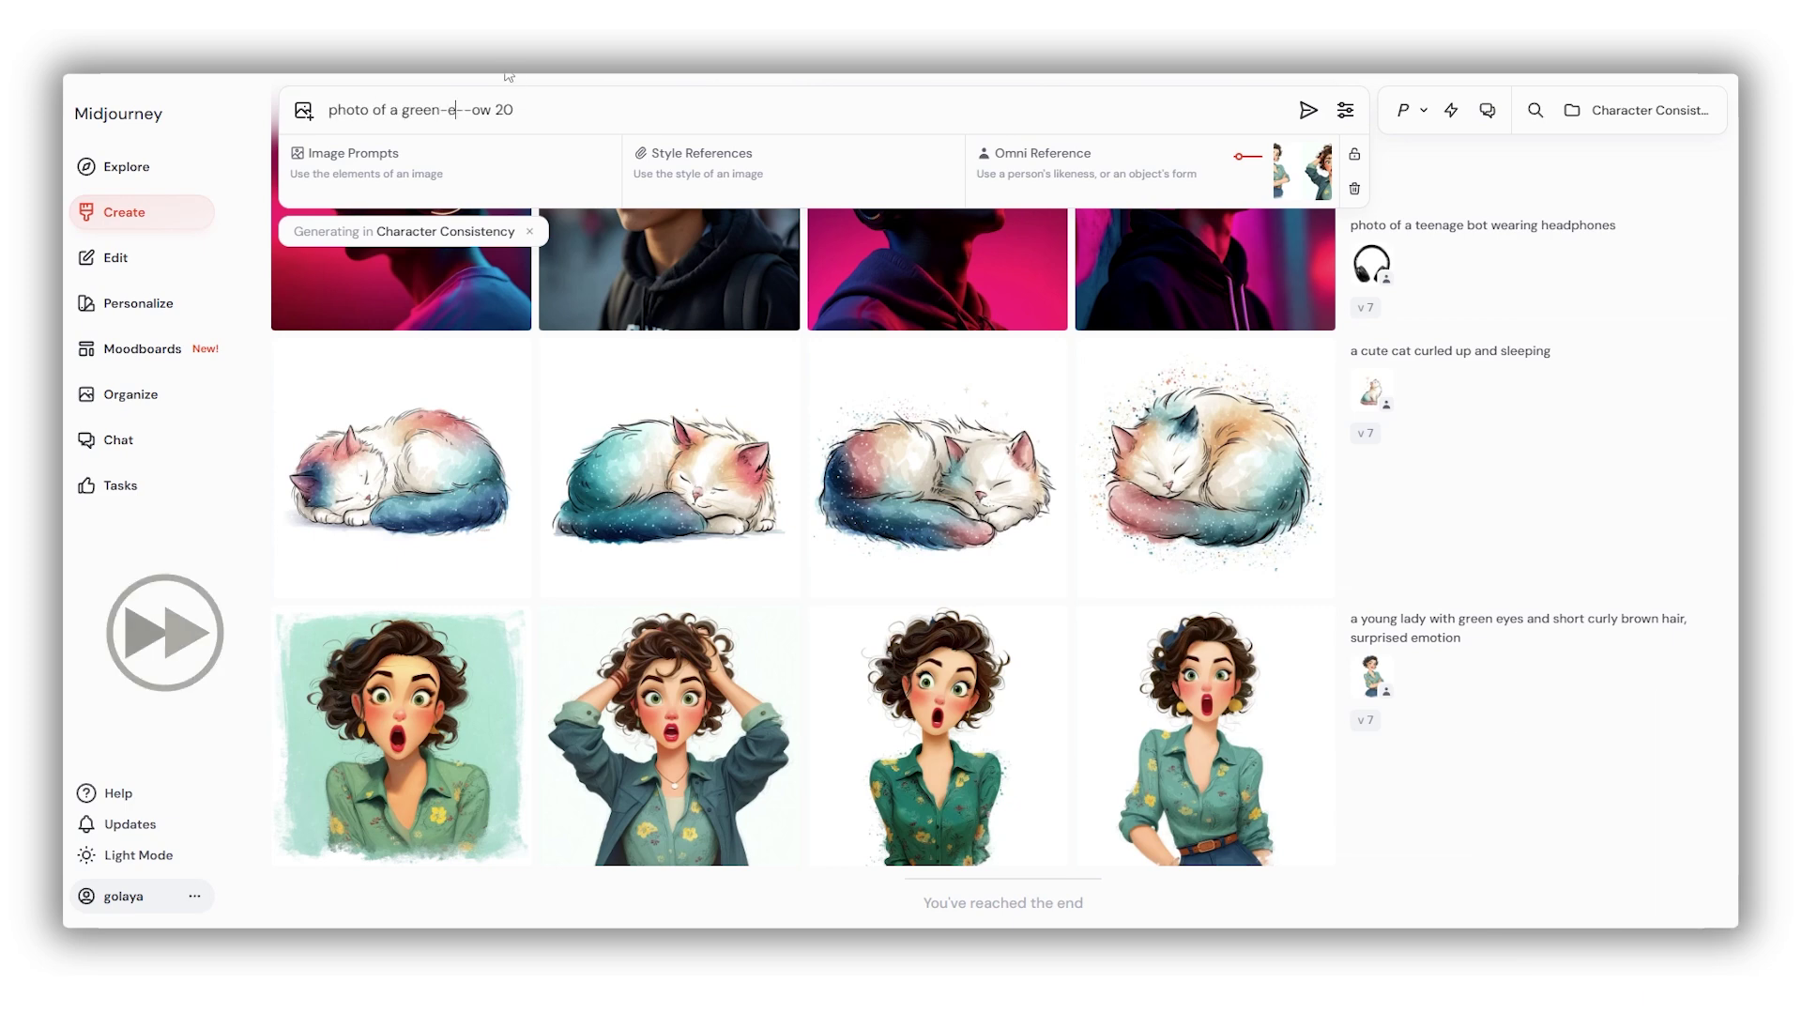
type("brown curly hair, photorealistic")
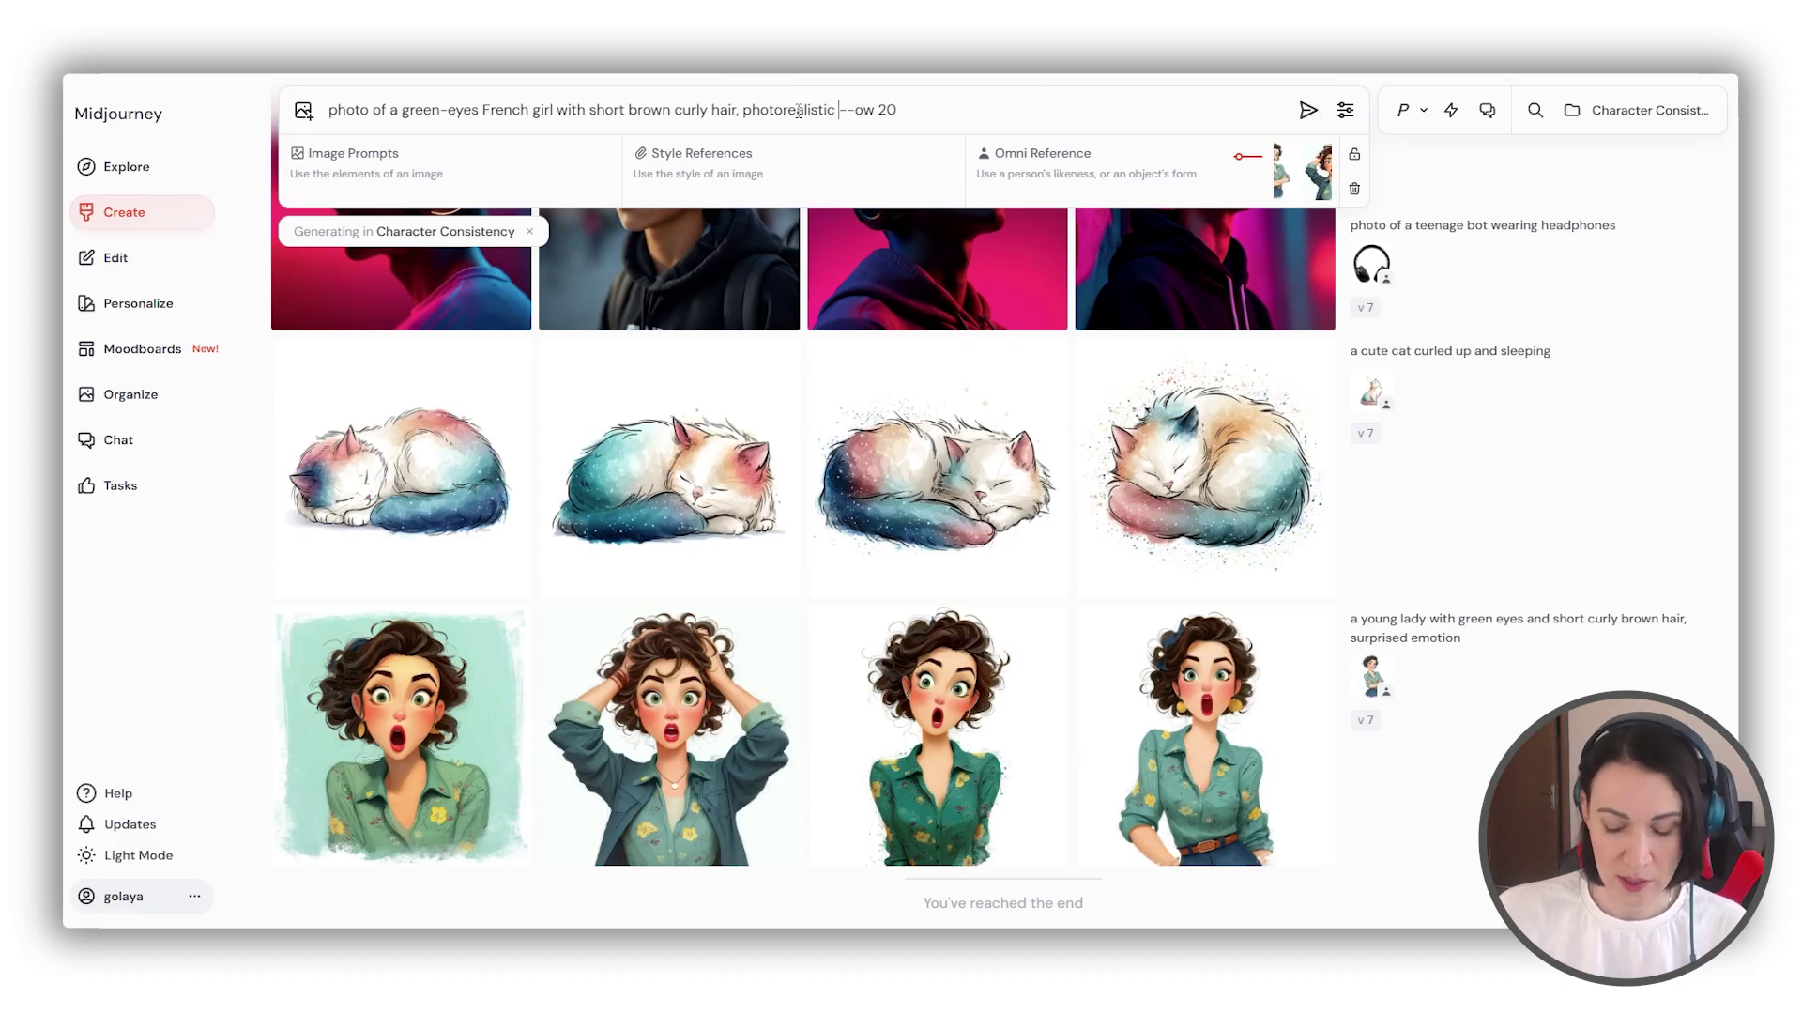
type("smiling")
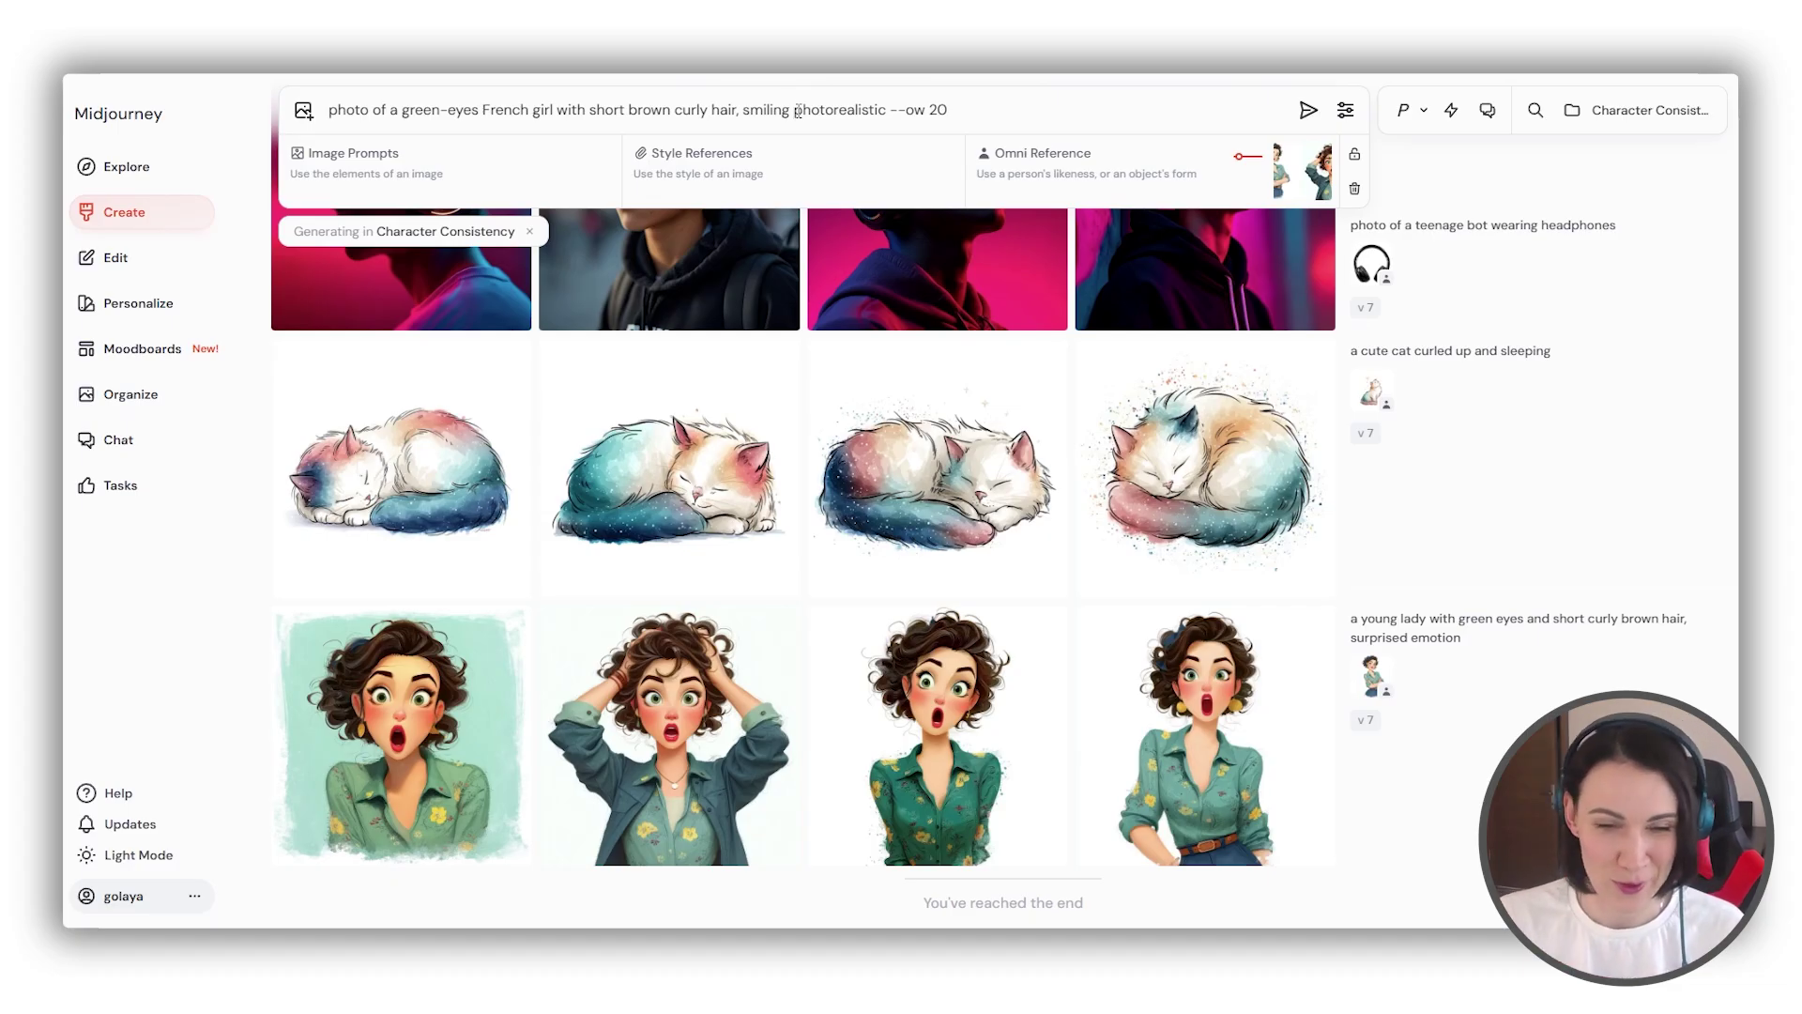
key("Return")
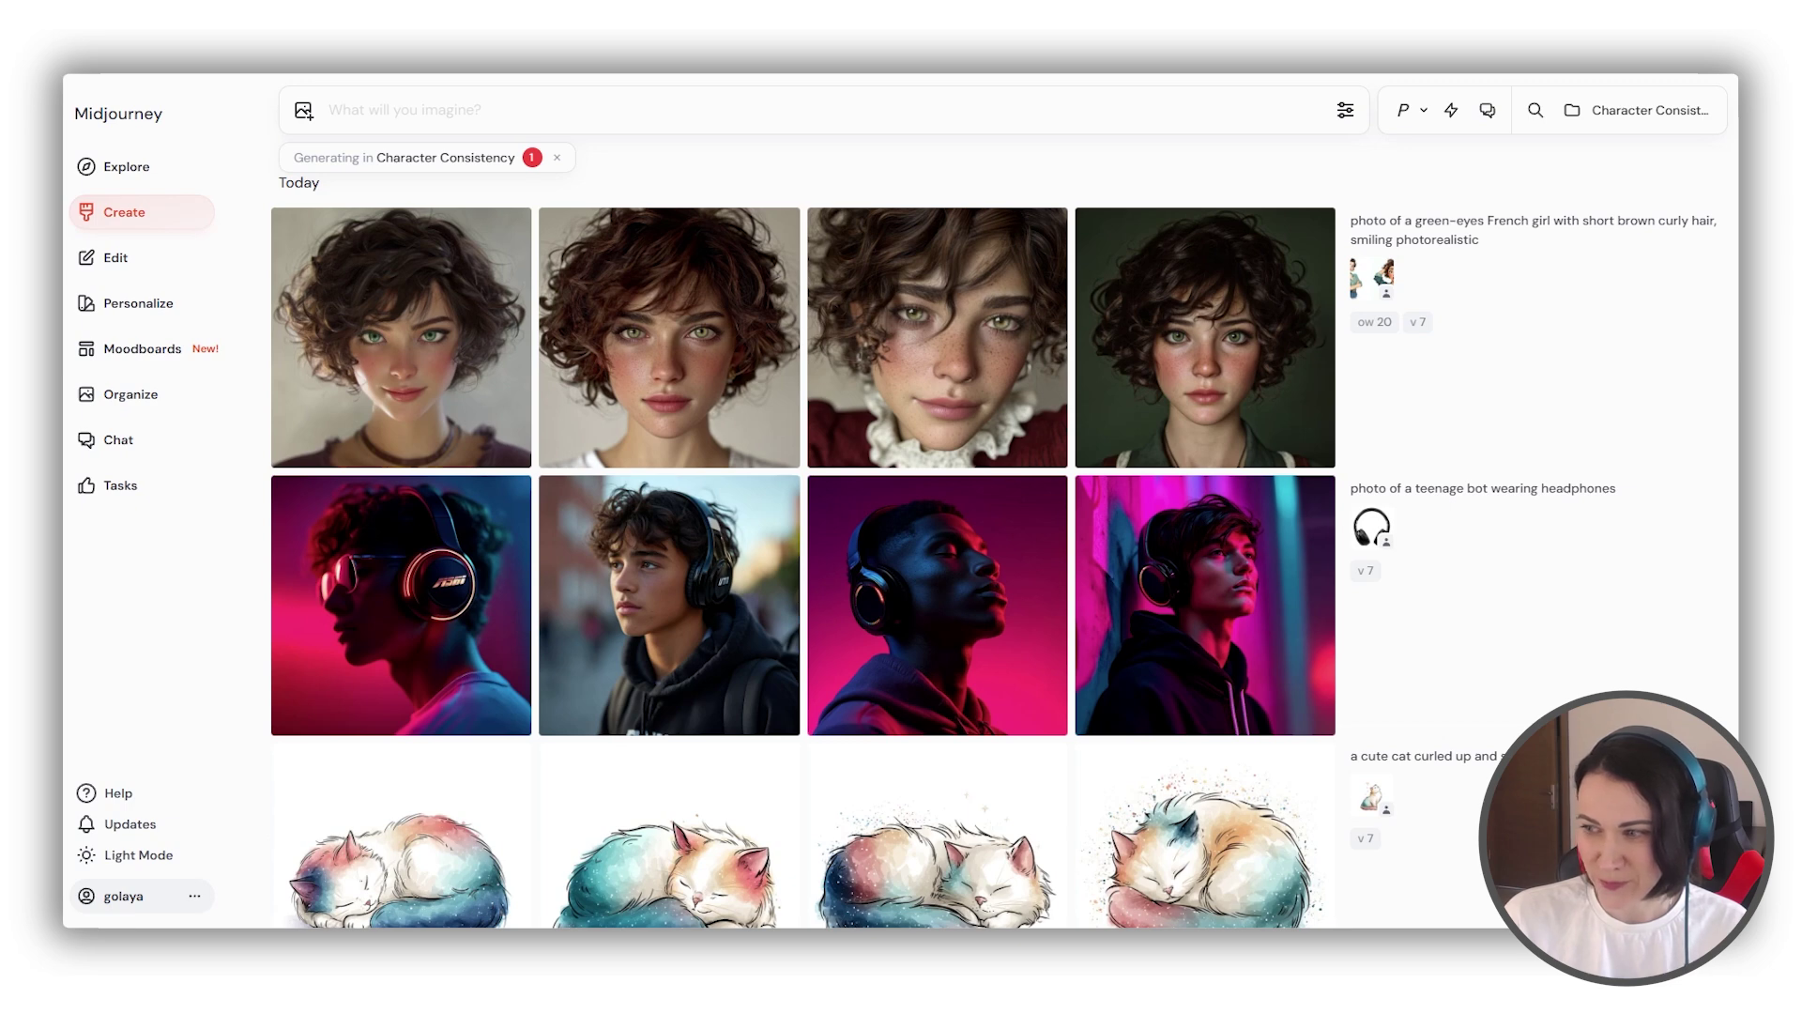
Compare the photorealistic French girl results one by one with the original woman clipart.
key("alt+Tab")
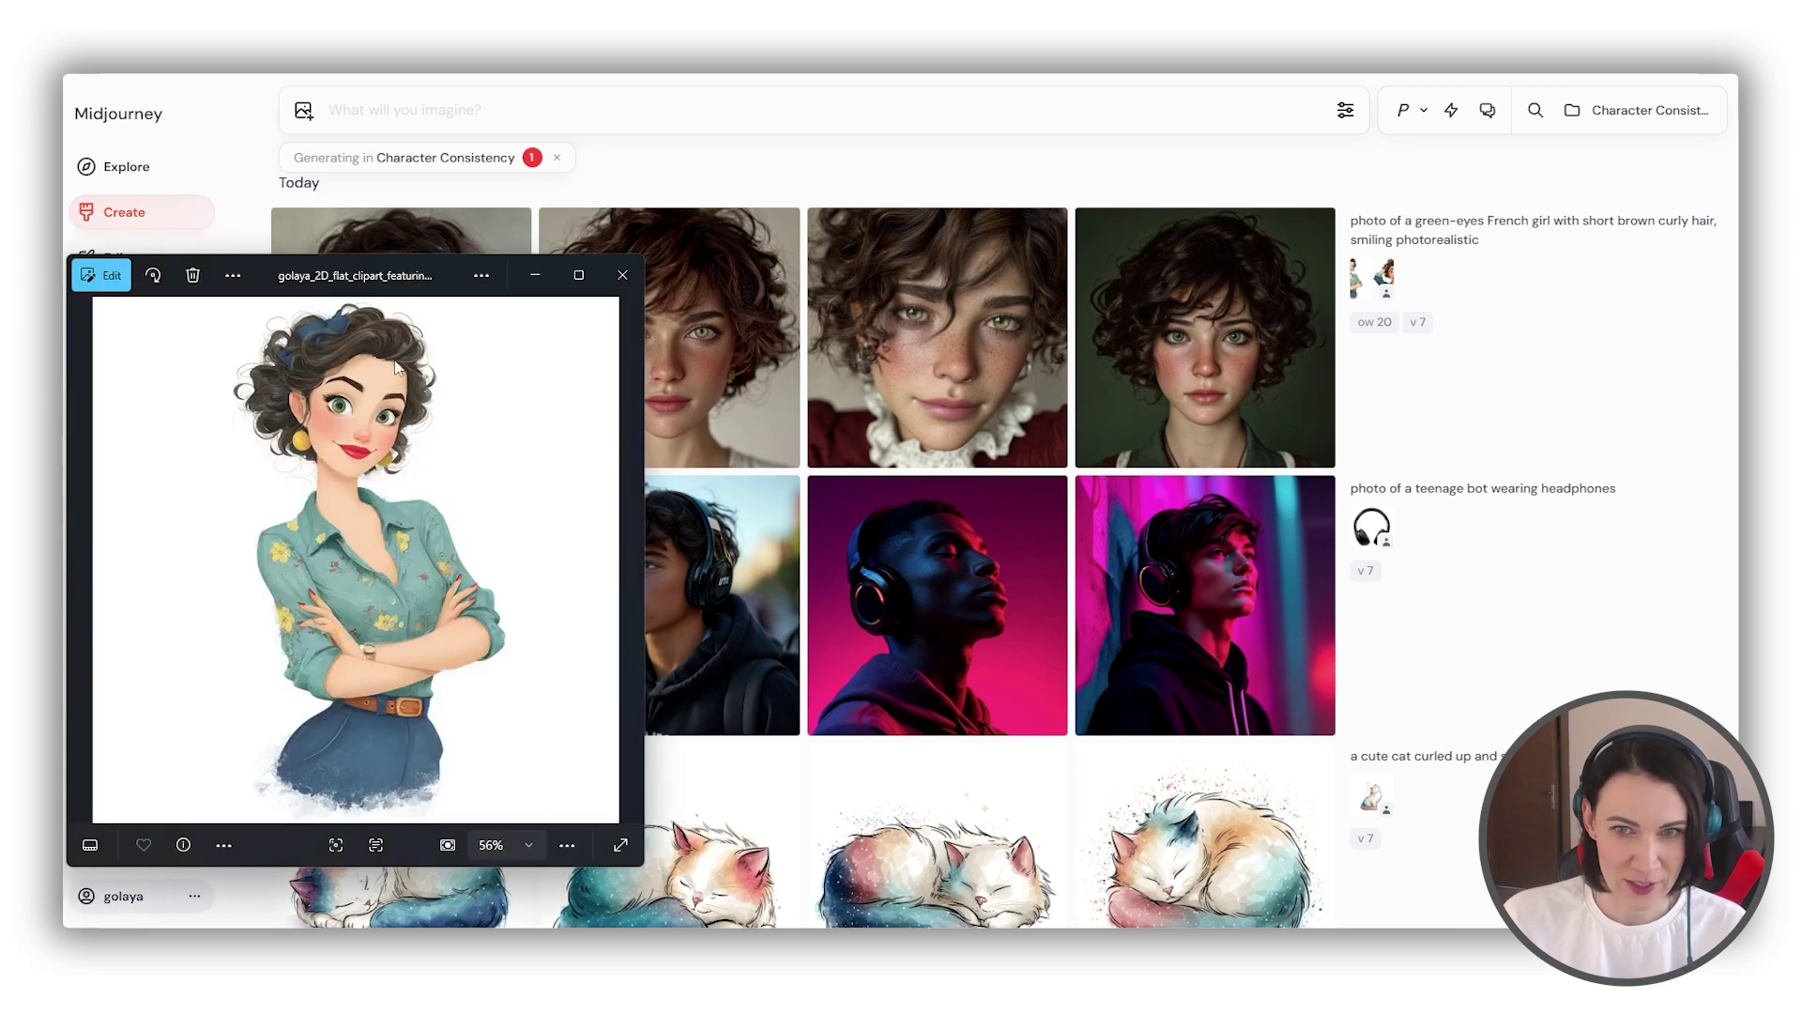
left_click(1191, 365)
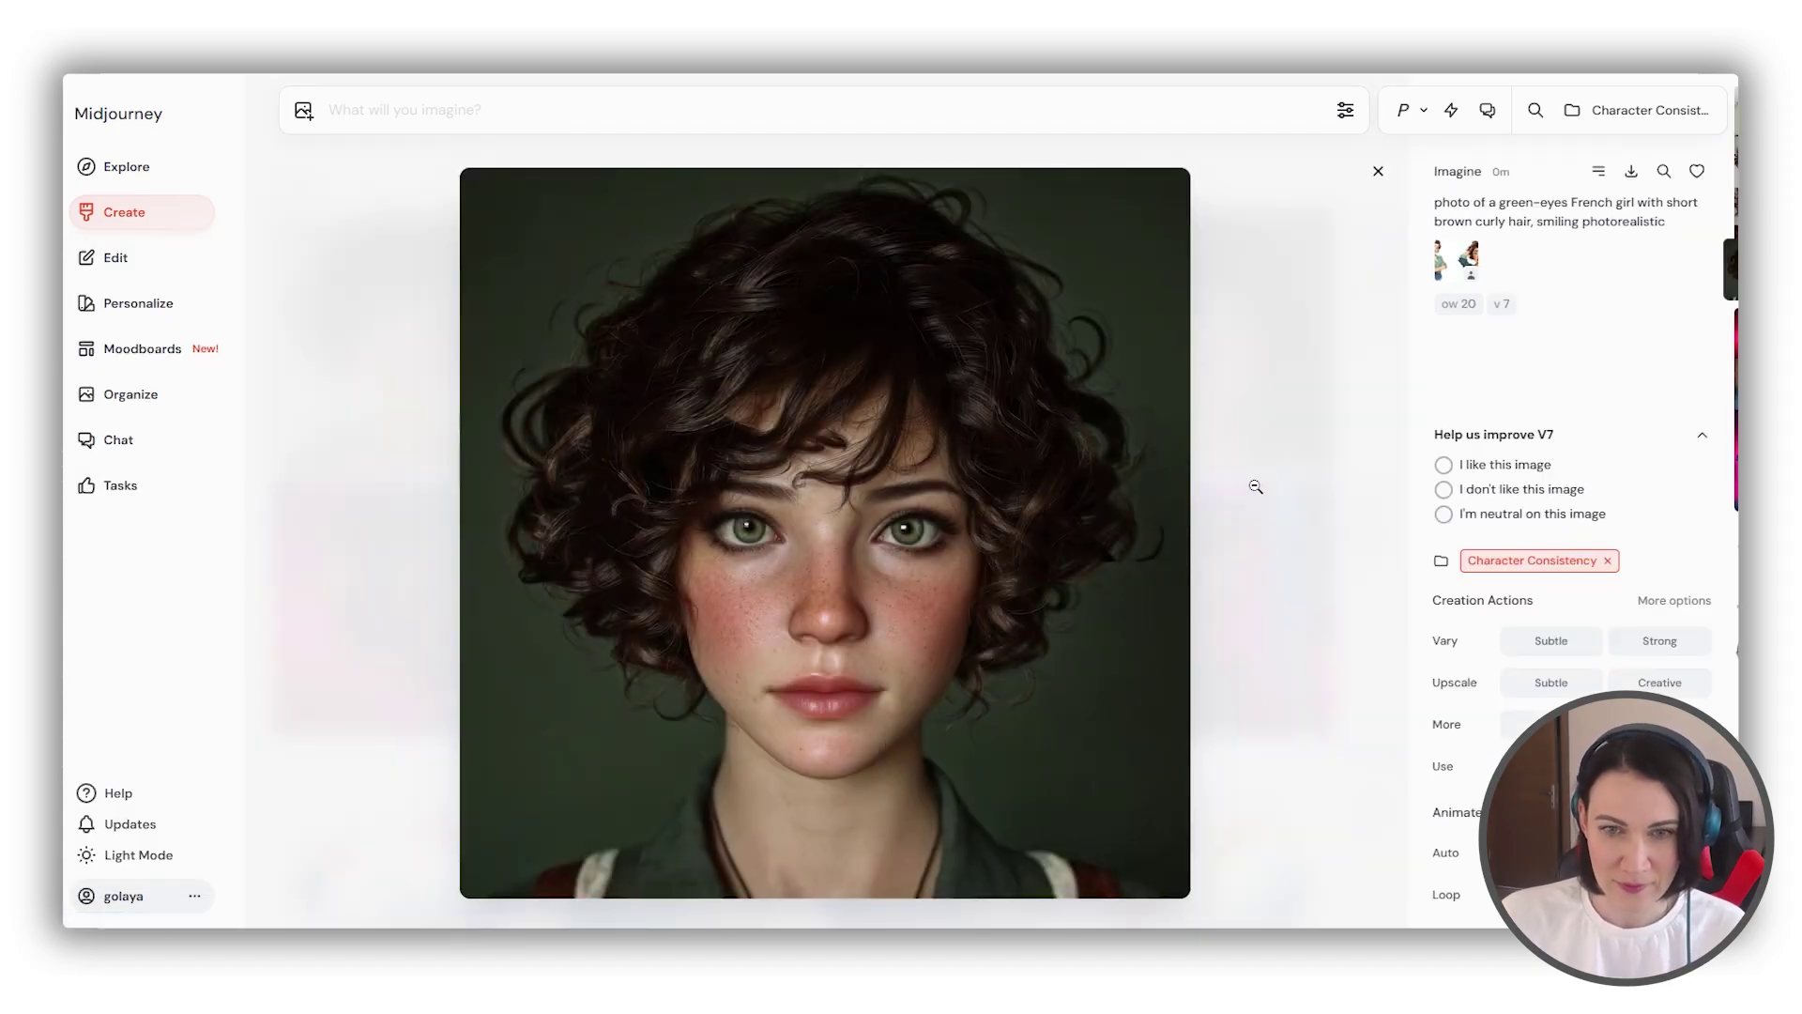
key("Right")
key("Right")
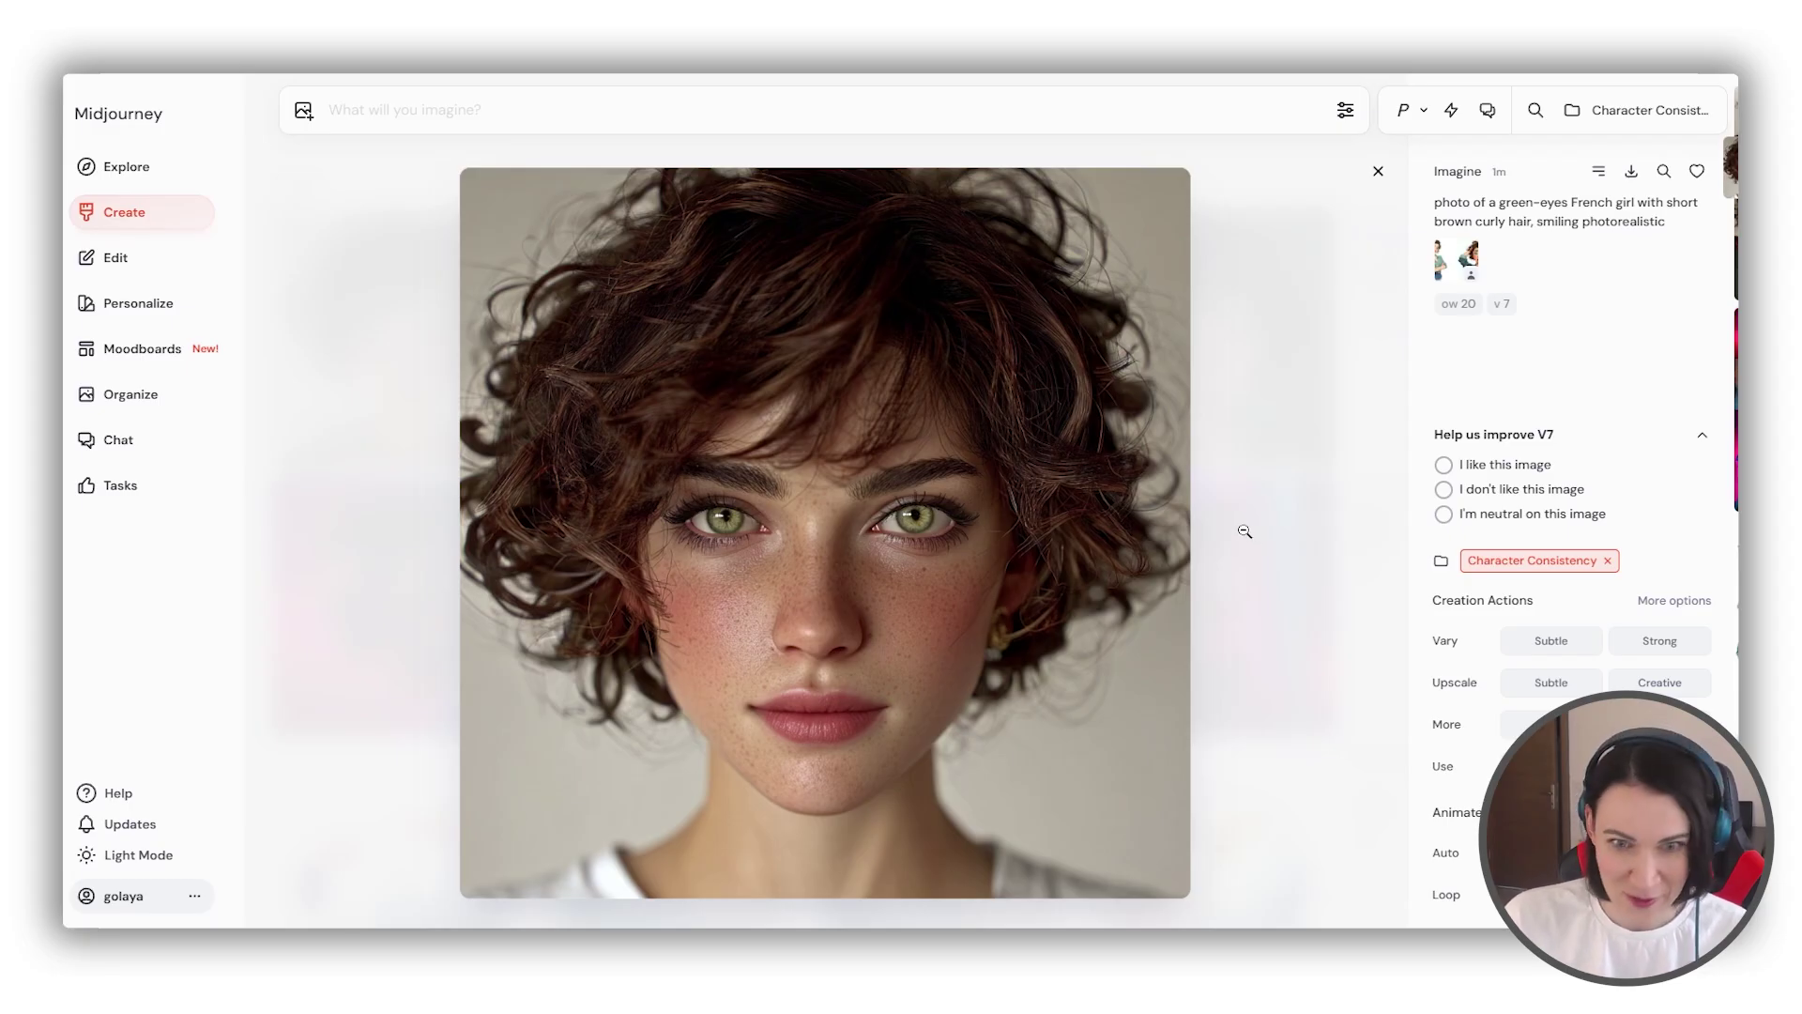
key("Right")
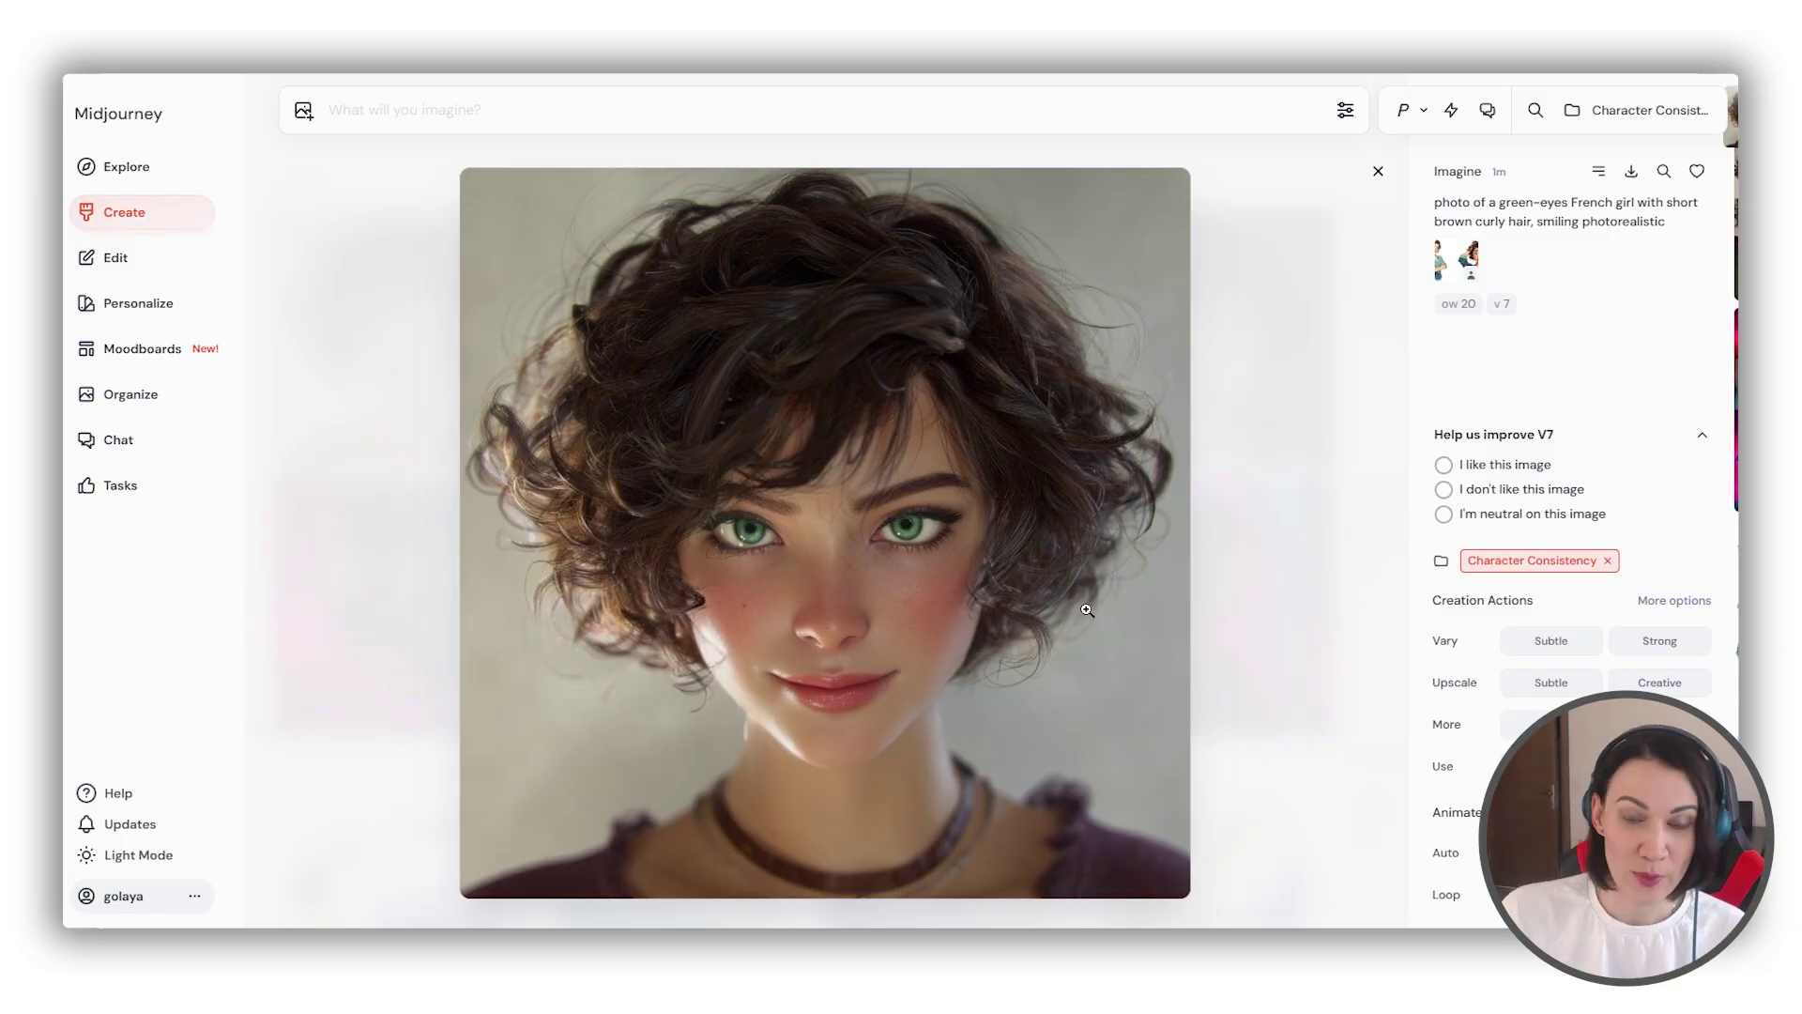
left_click(1376, 180)
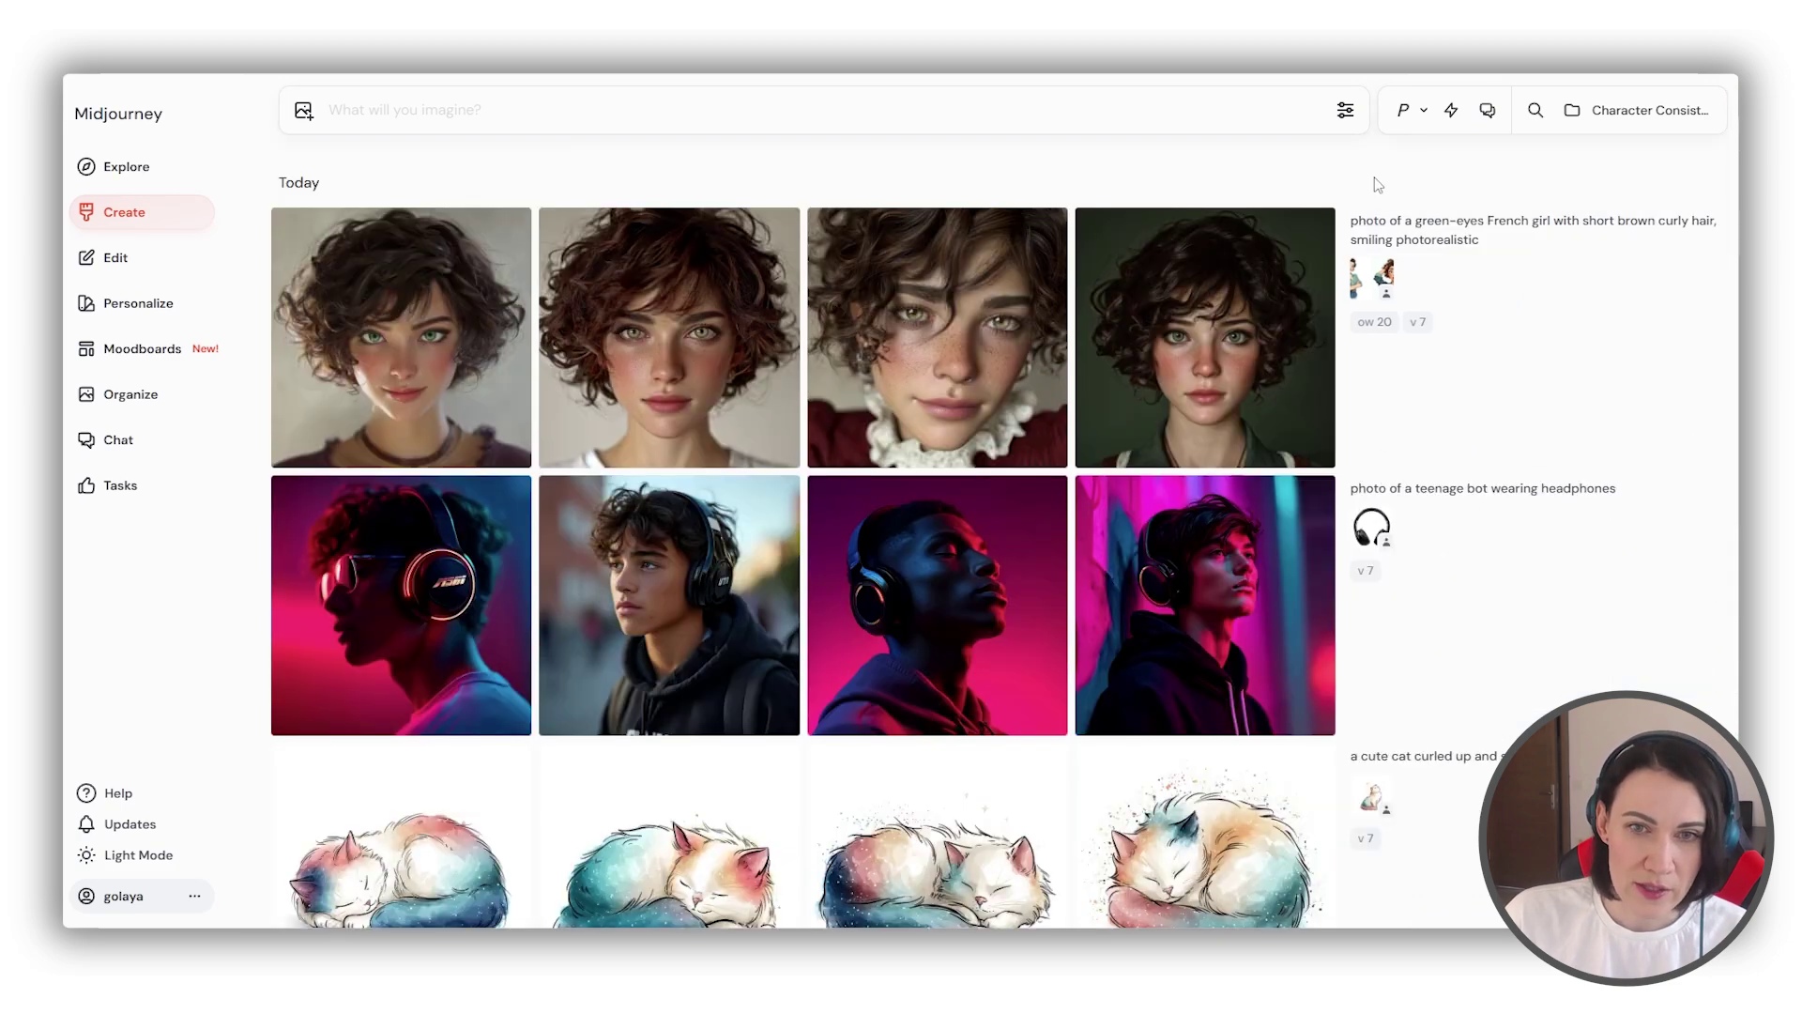
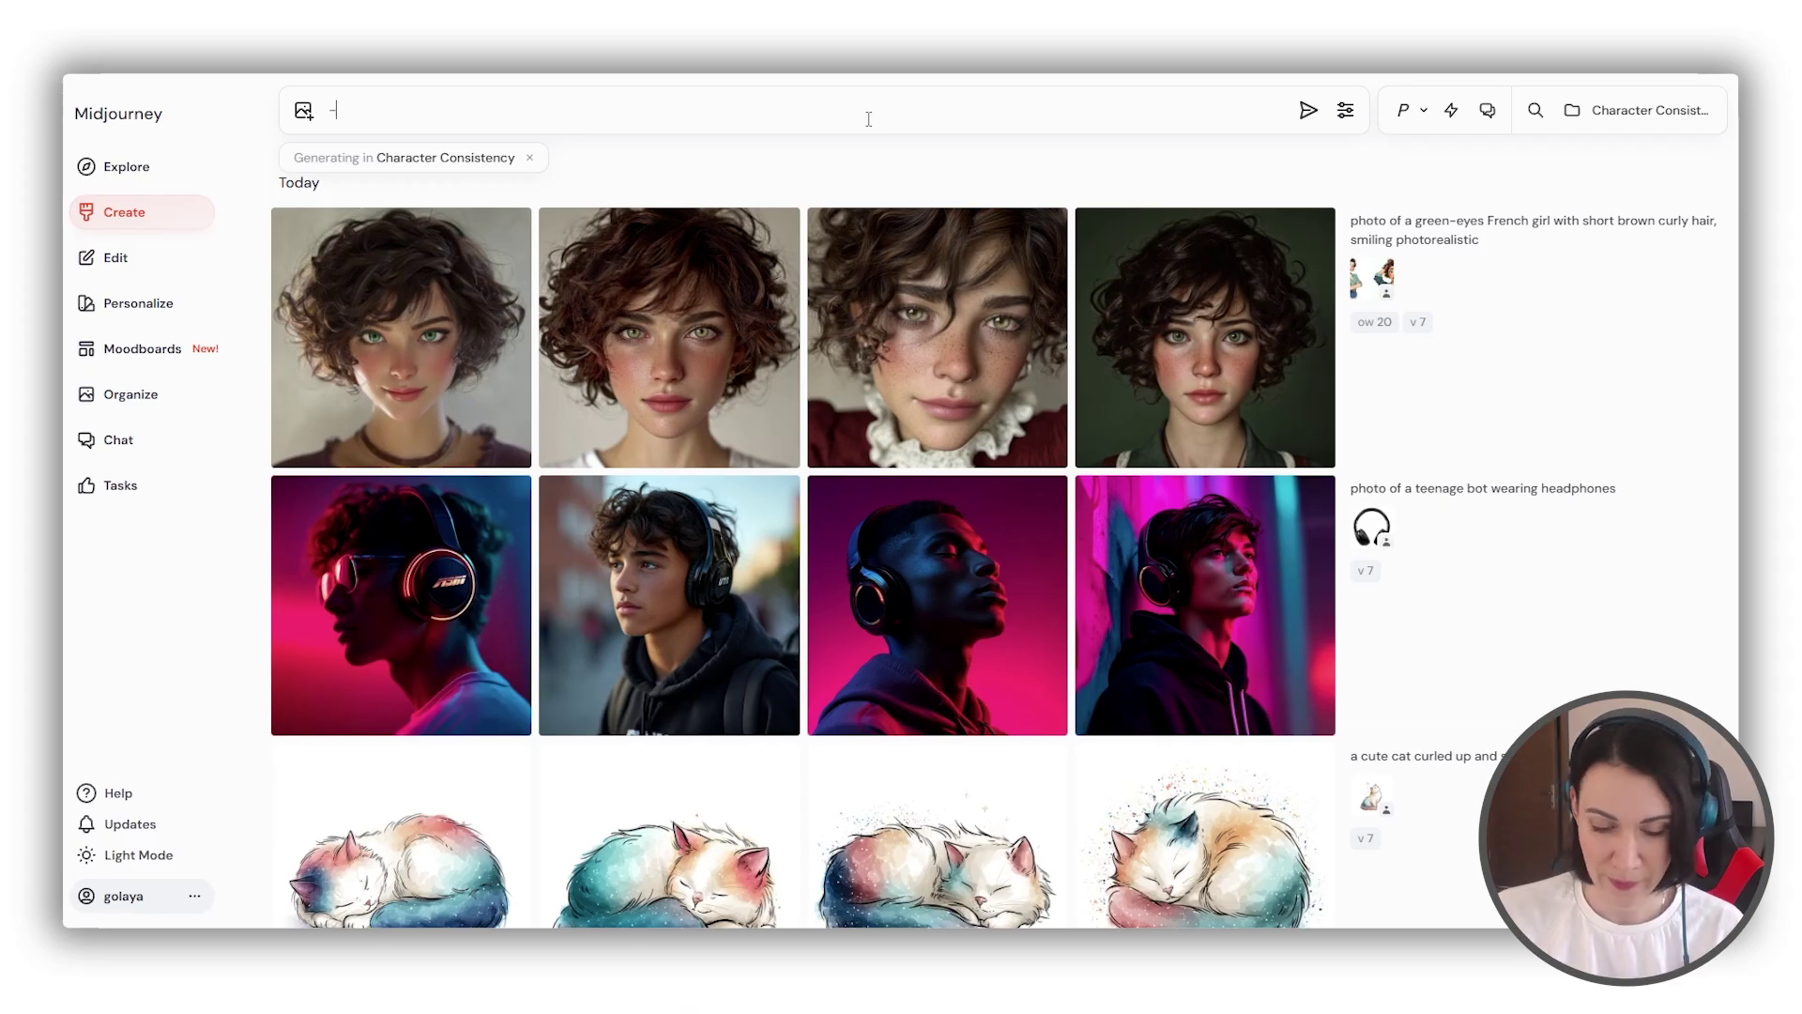
Generate "a cute french girl with green eyes and curly short brown hair holding a cat" with --ow 500, using the original woman clipart as Omni Reference.
type("0")
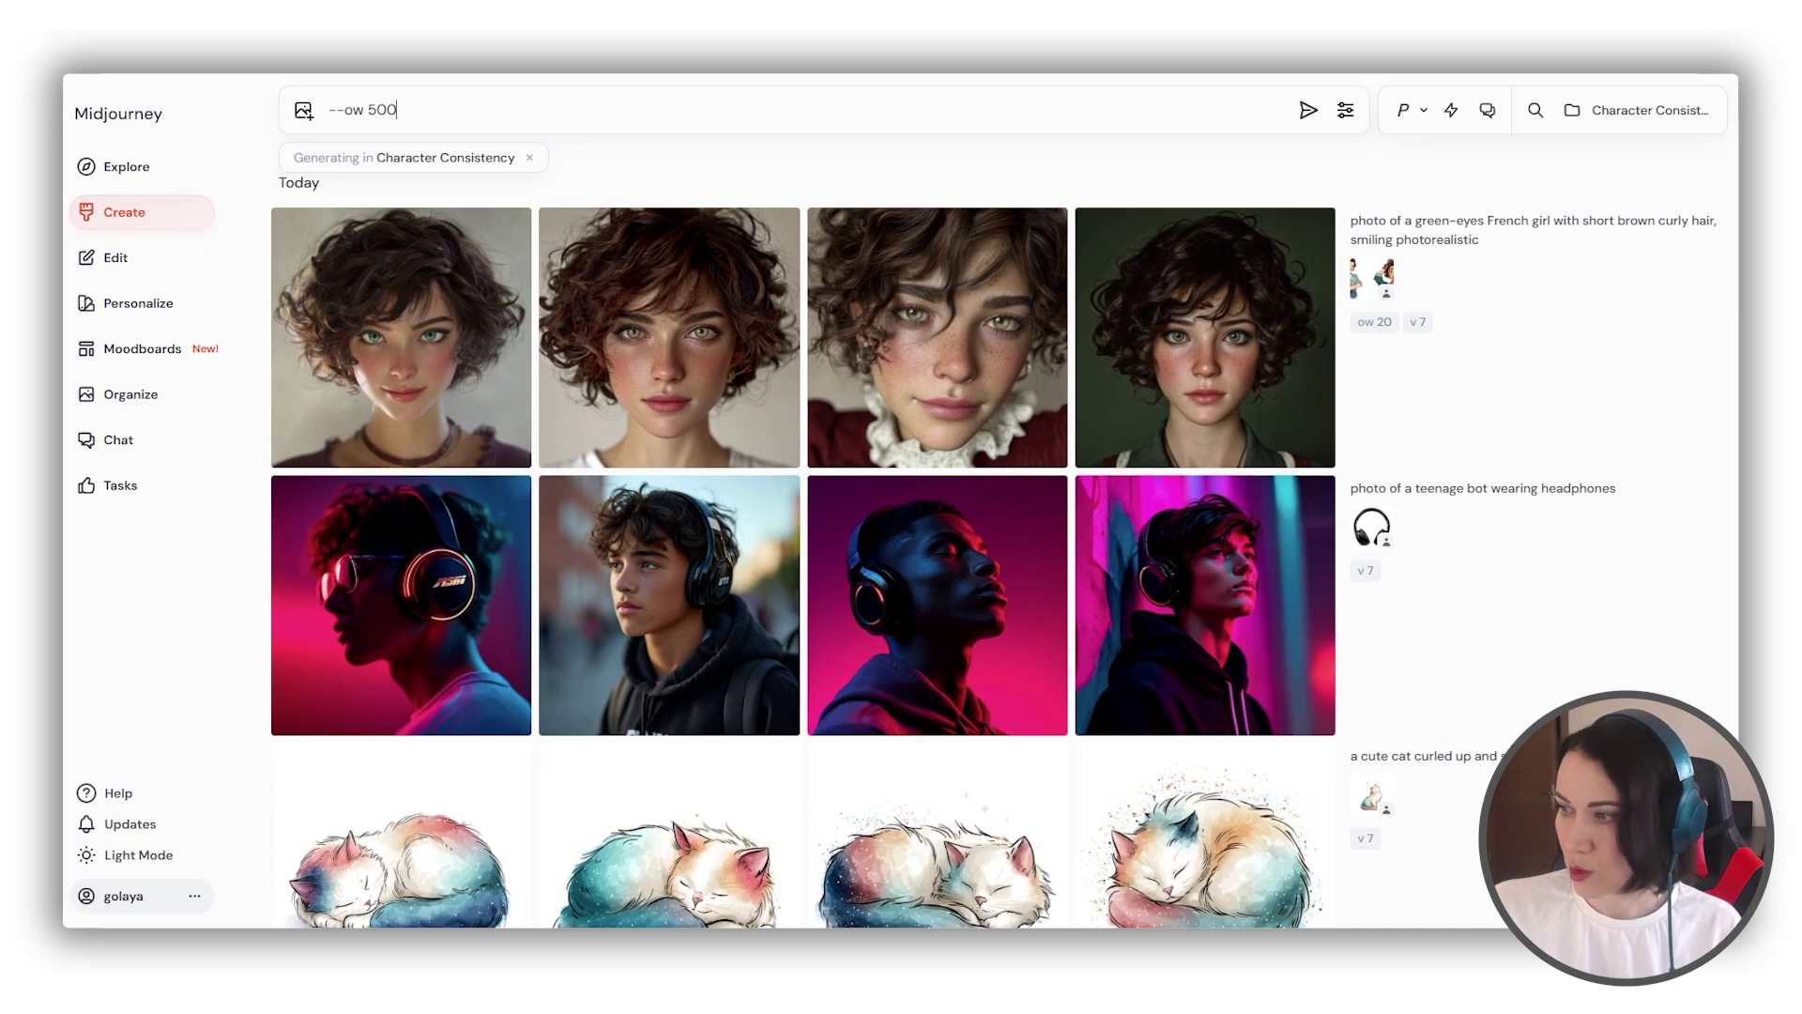
left_click_drag(1239, 28, 1284, 167)
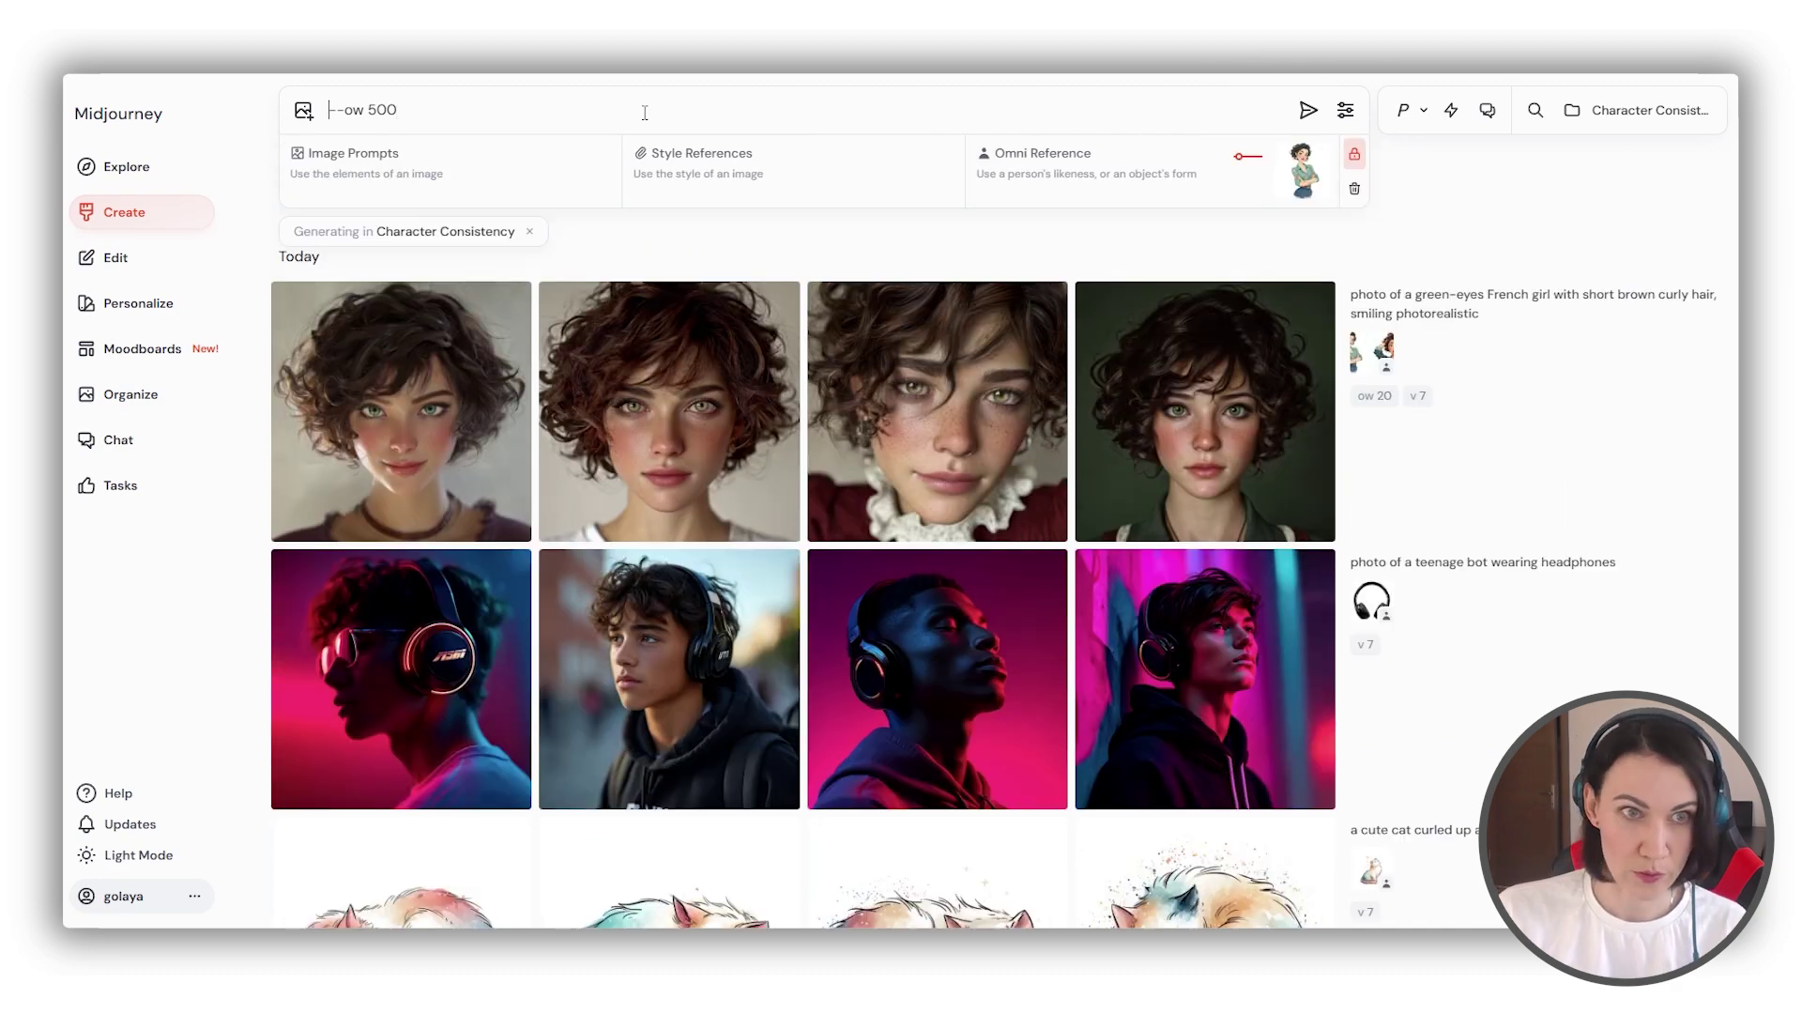
type("a cute franch girl with green eyes and curly short brown hair holding a cat")
key("Return")
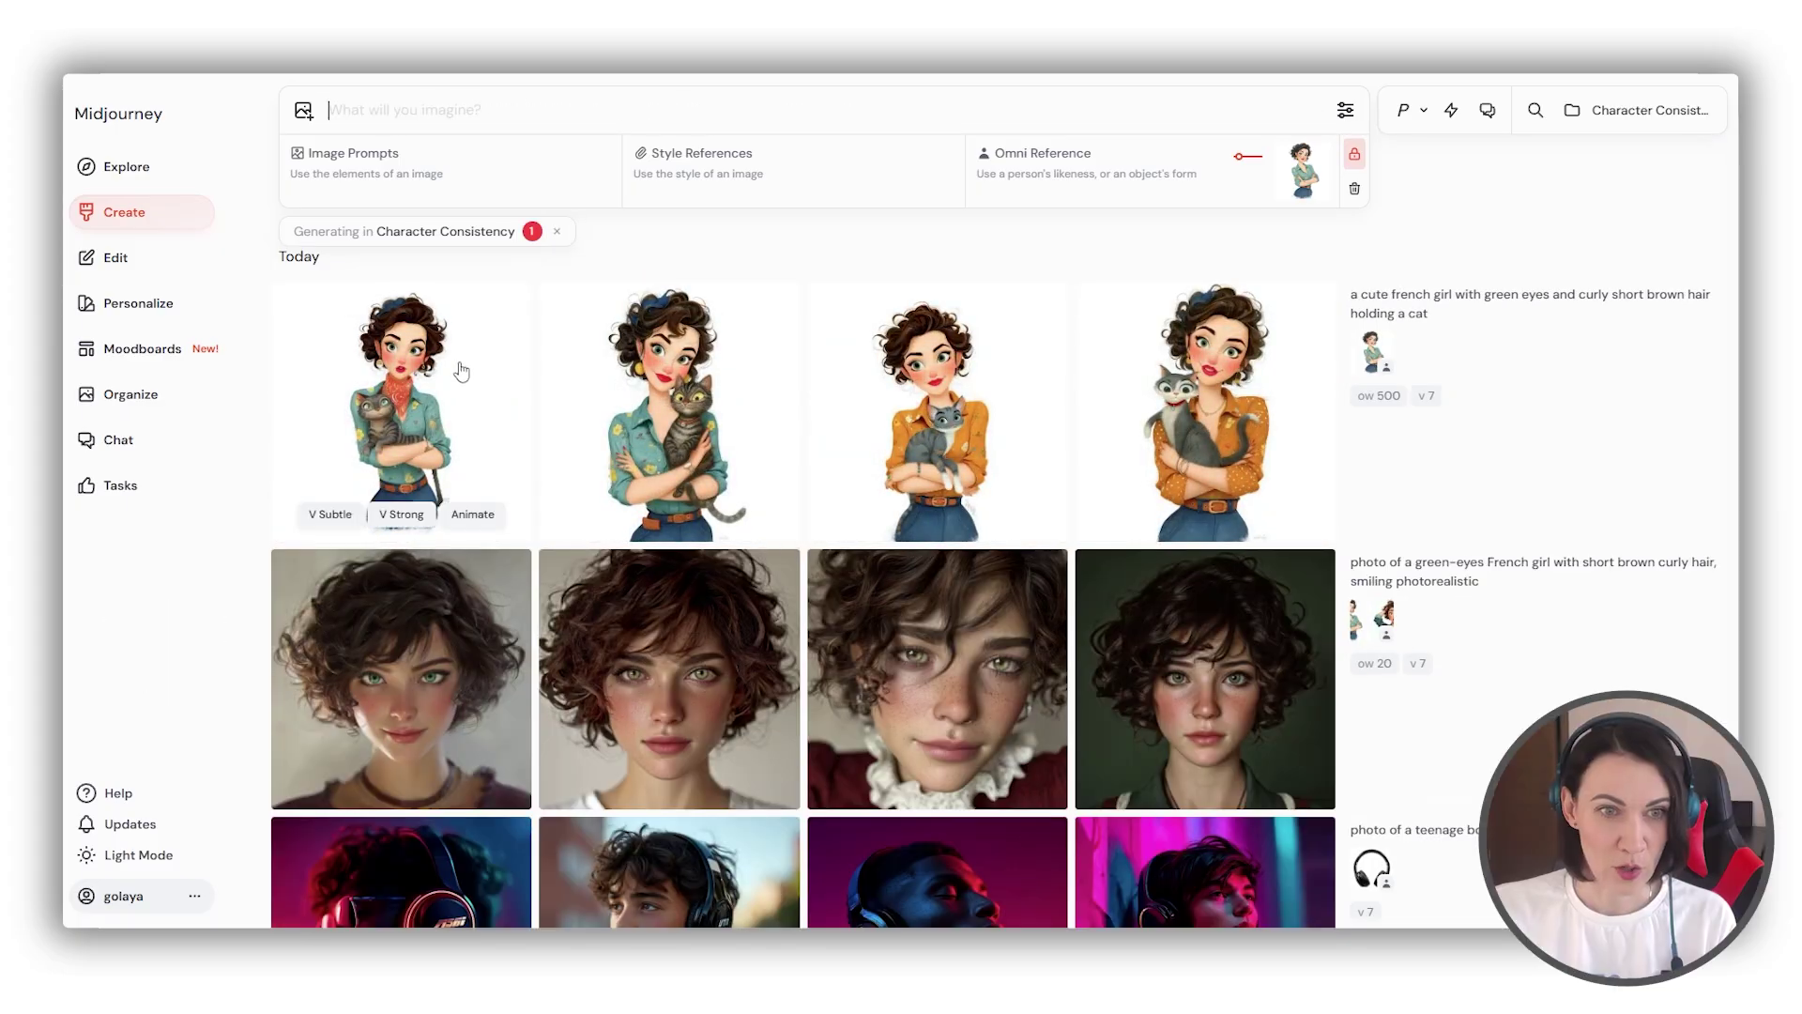
Examine the enlarged results of the girl holding a cat for likeness to the reference character.
left_click(413, 439)
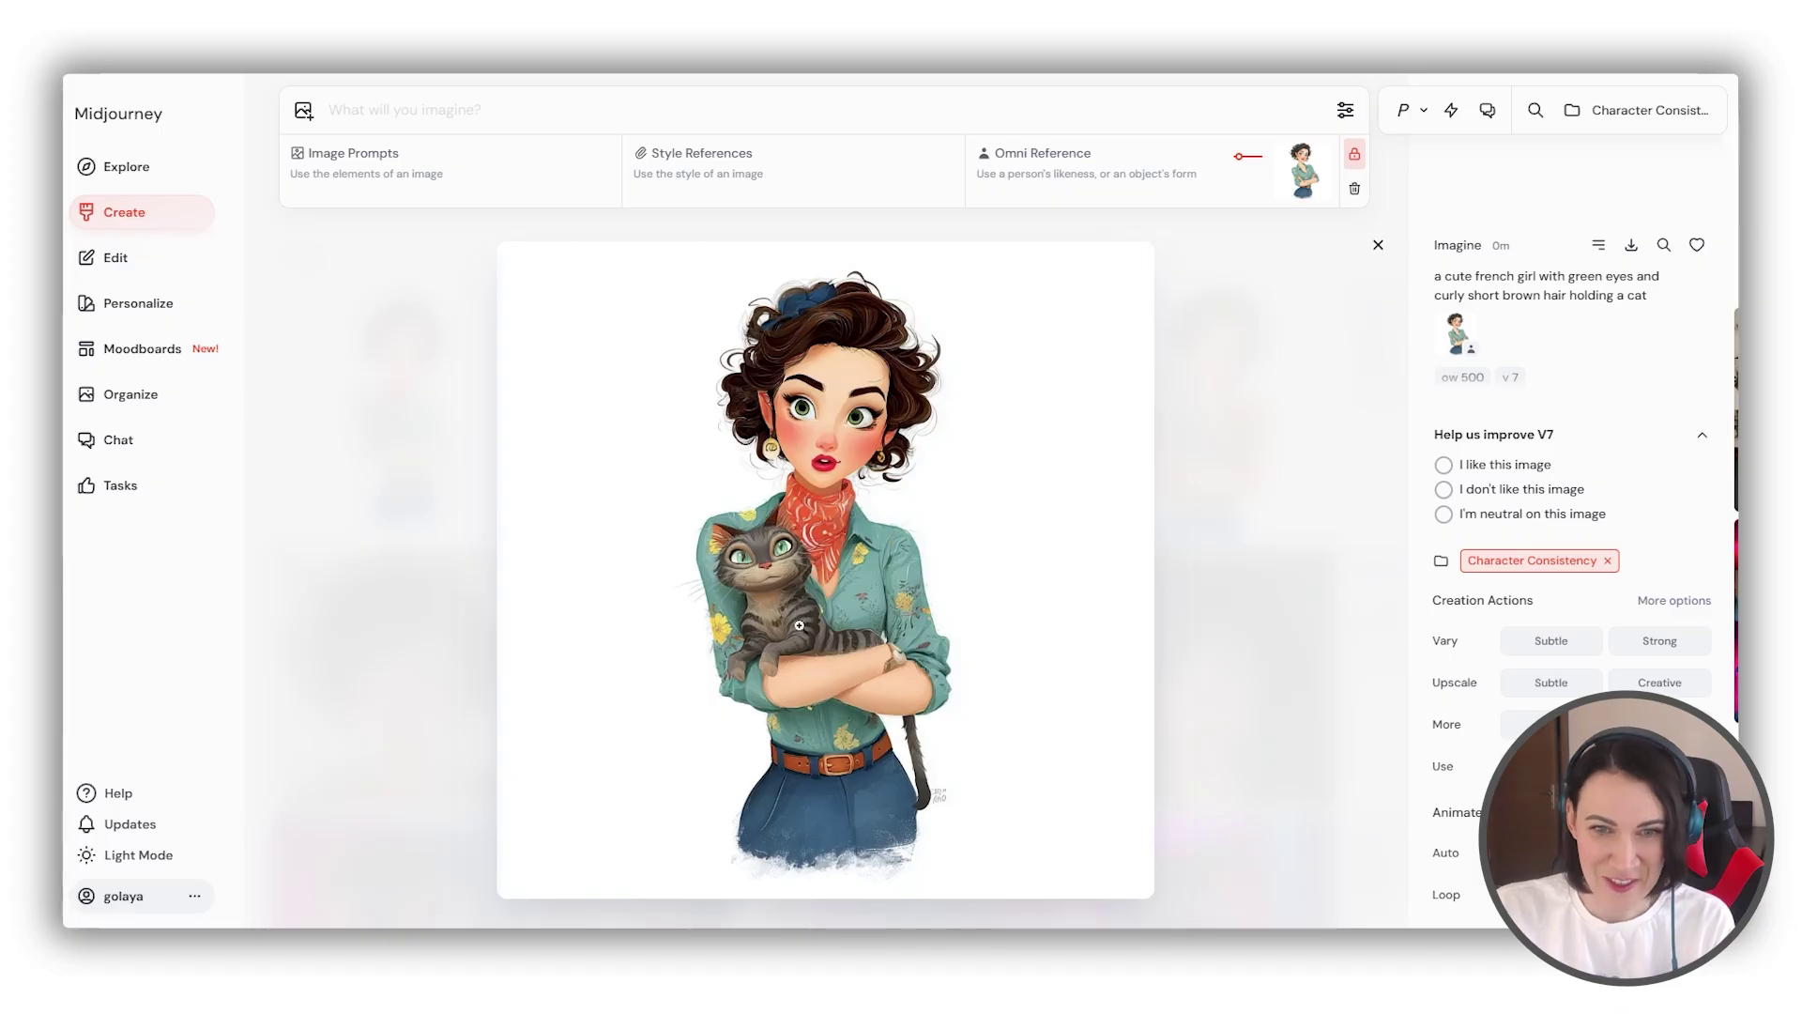
key("Right")
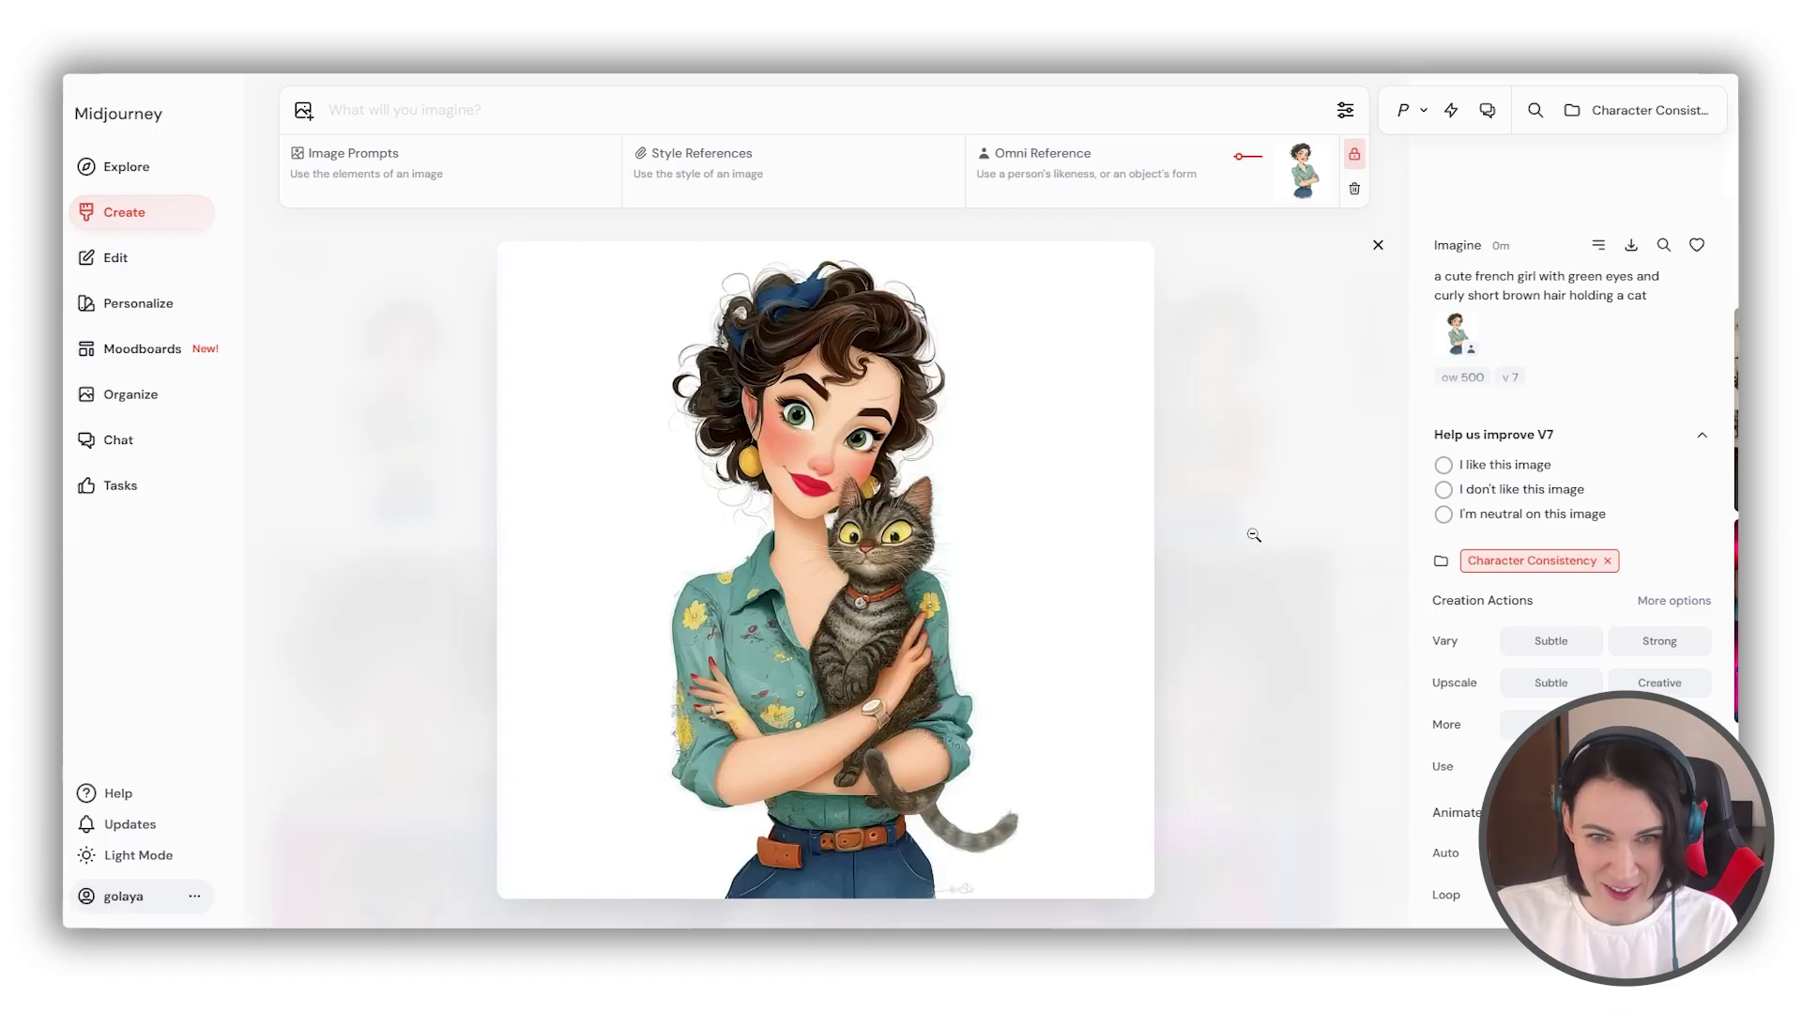
key("alt+Tab")
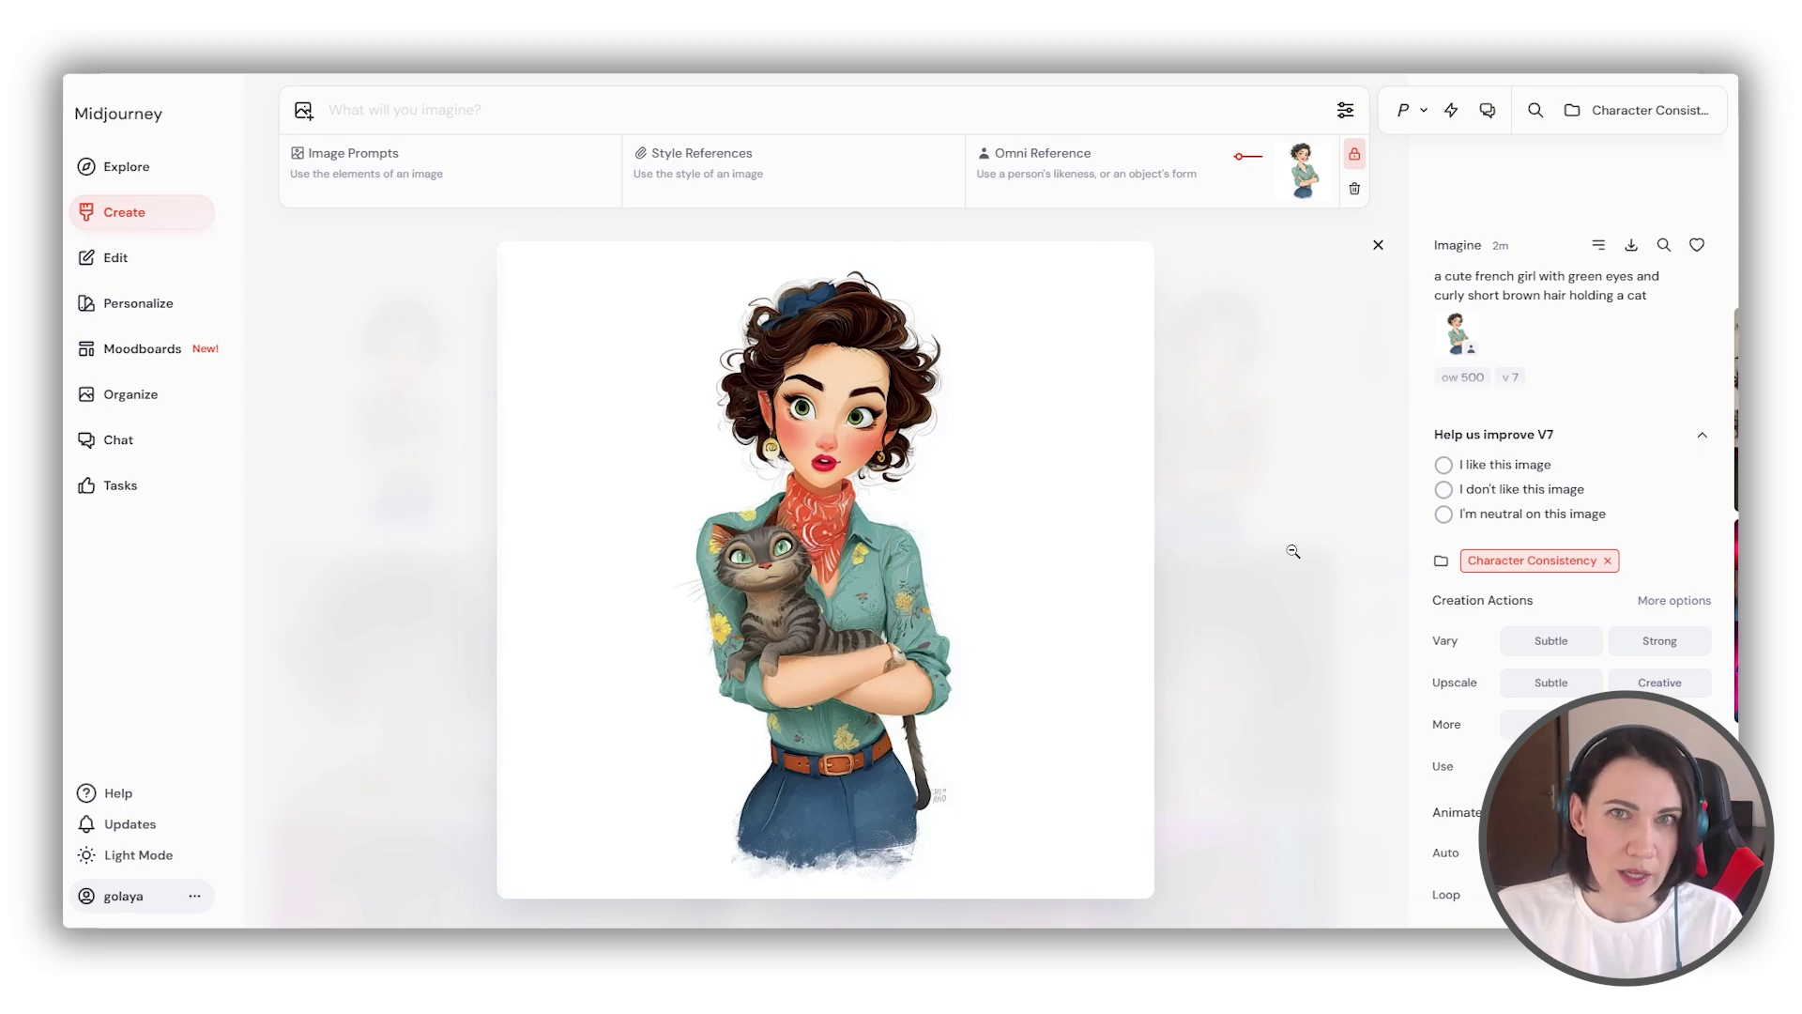
key("Right")
key("Right")
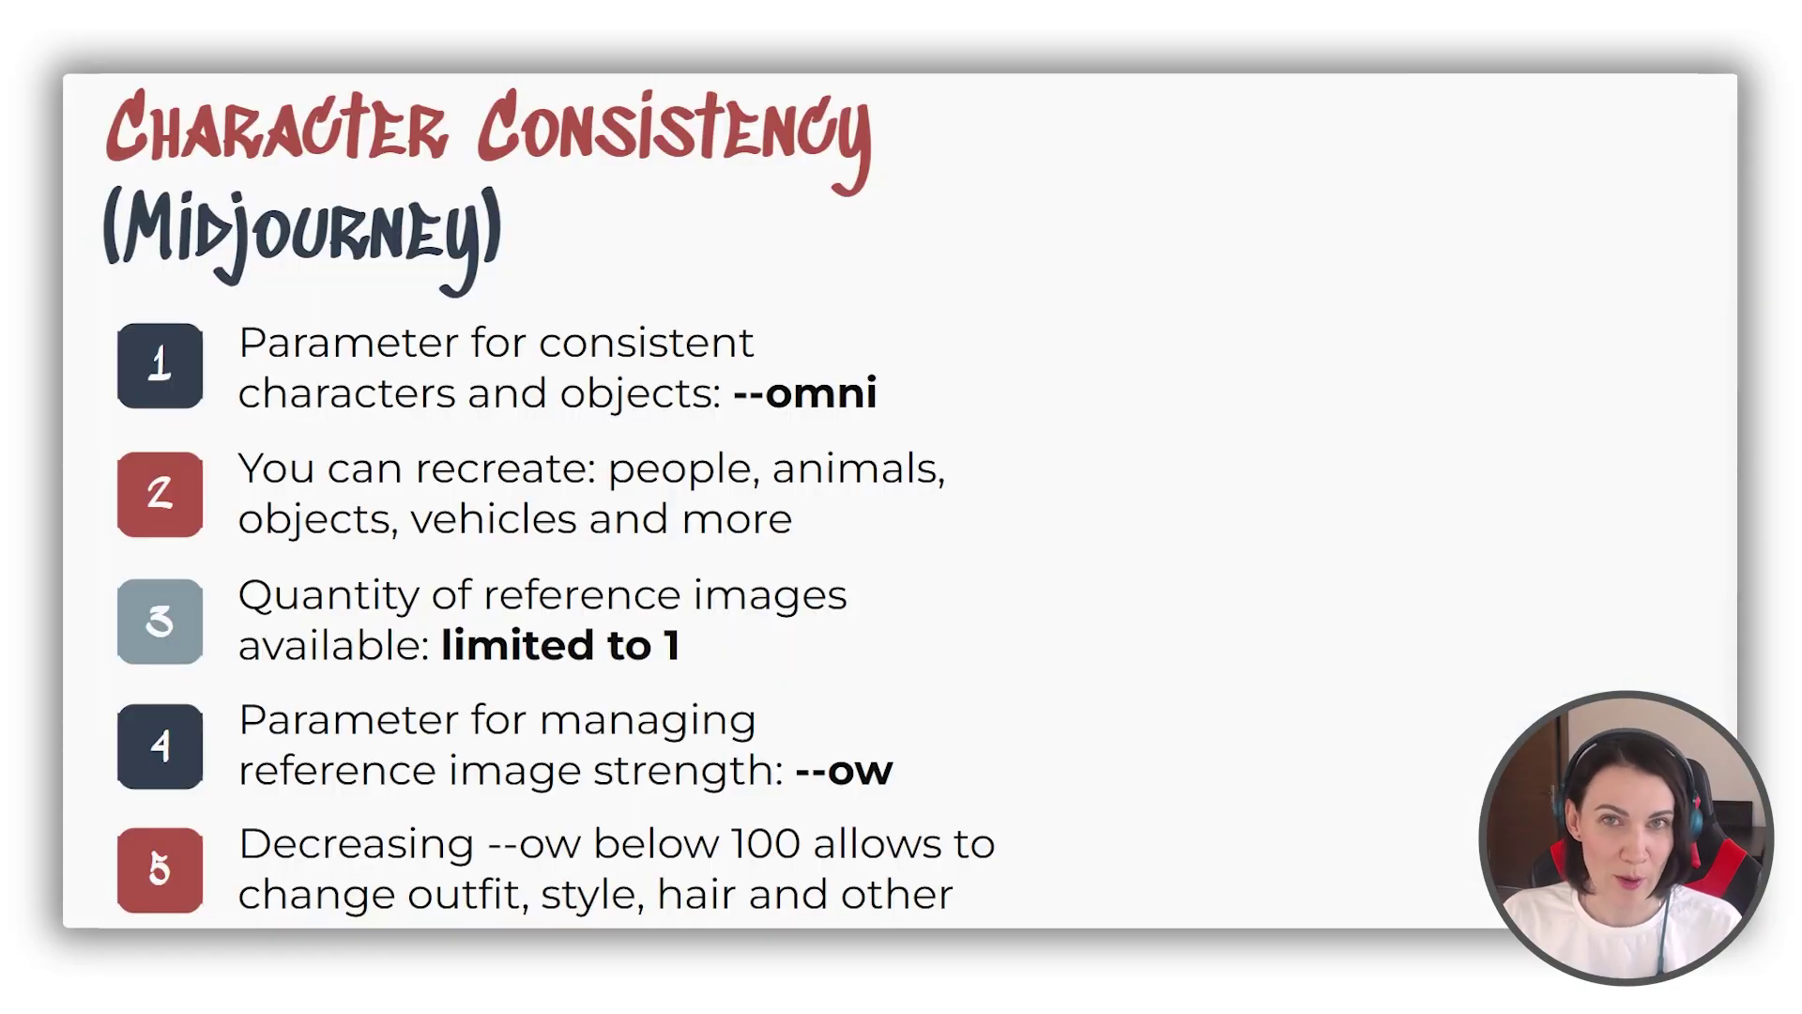
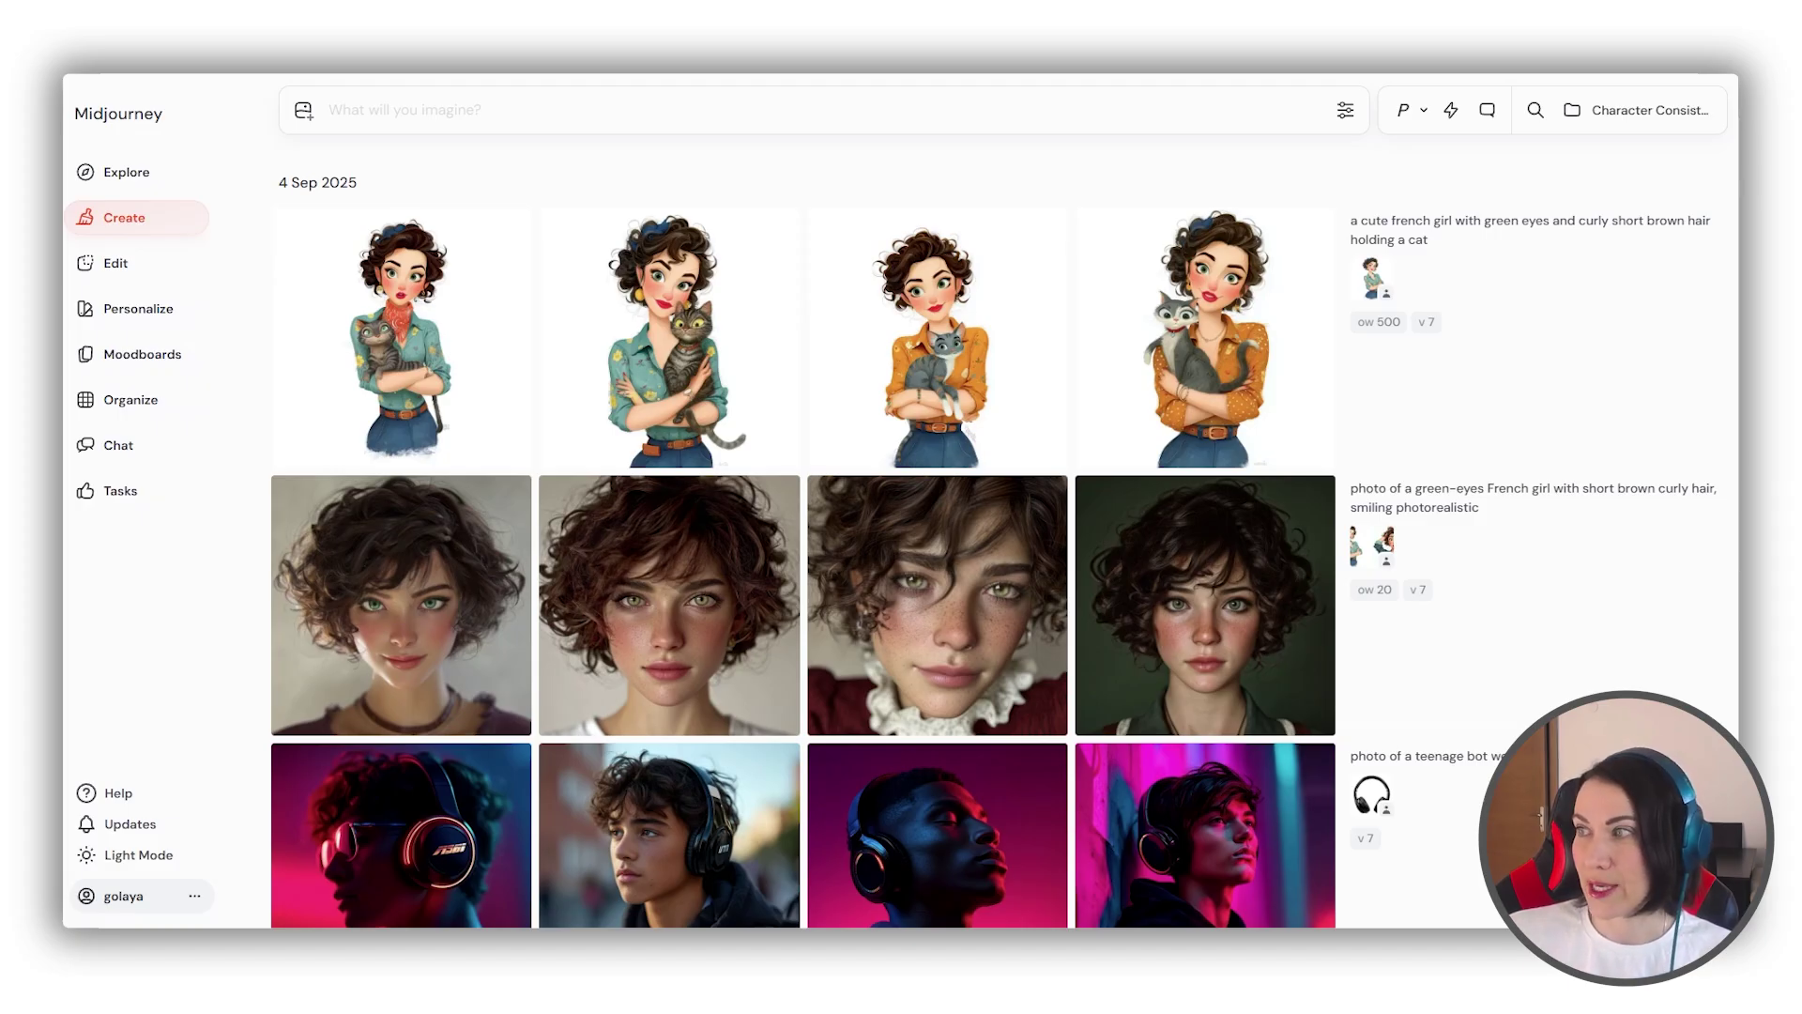
Set the woman clipart as Omni Reference and prompt "Young French girl with green eyes, brown short curly hair, wearing an elegant gown, full body view --ow 50".
left_click_drag(1205, 338, 1187, 175)
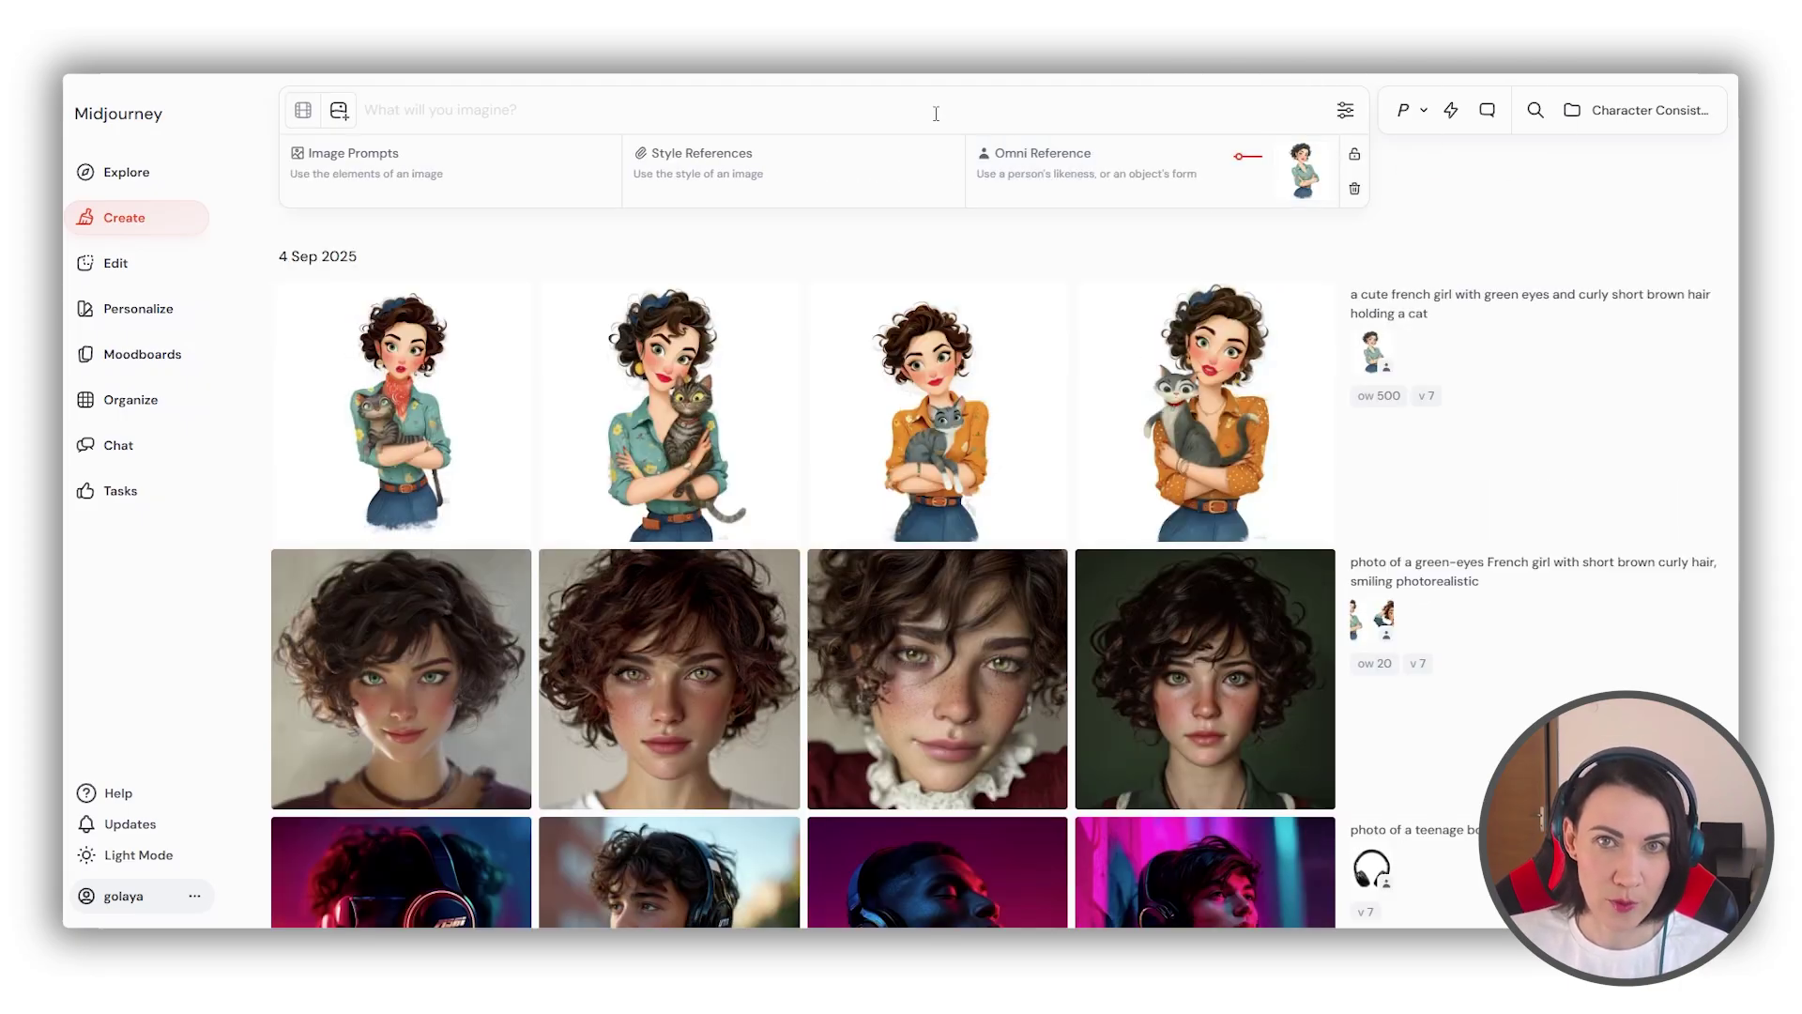
left_click(936, 113)
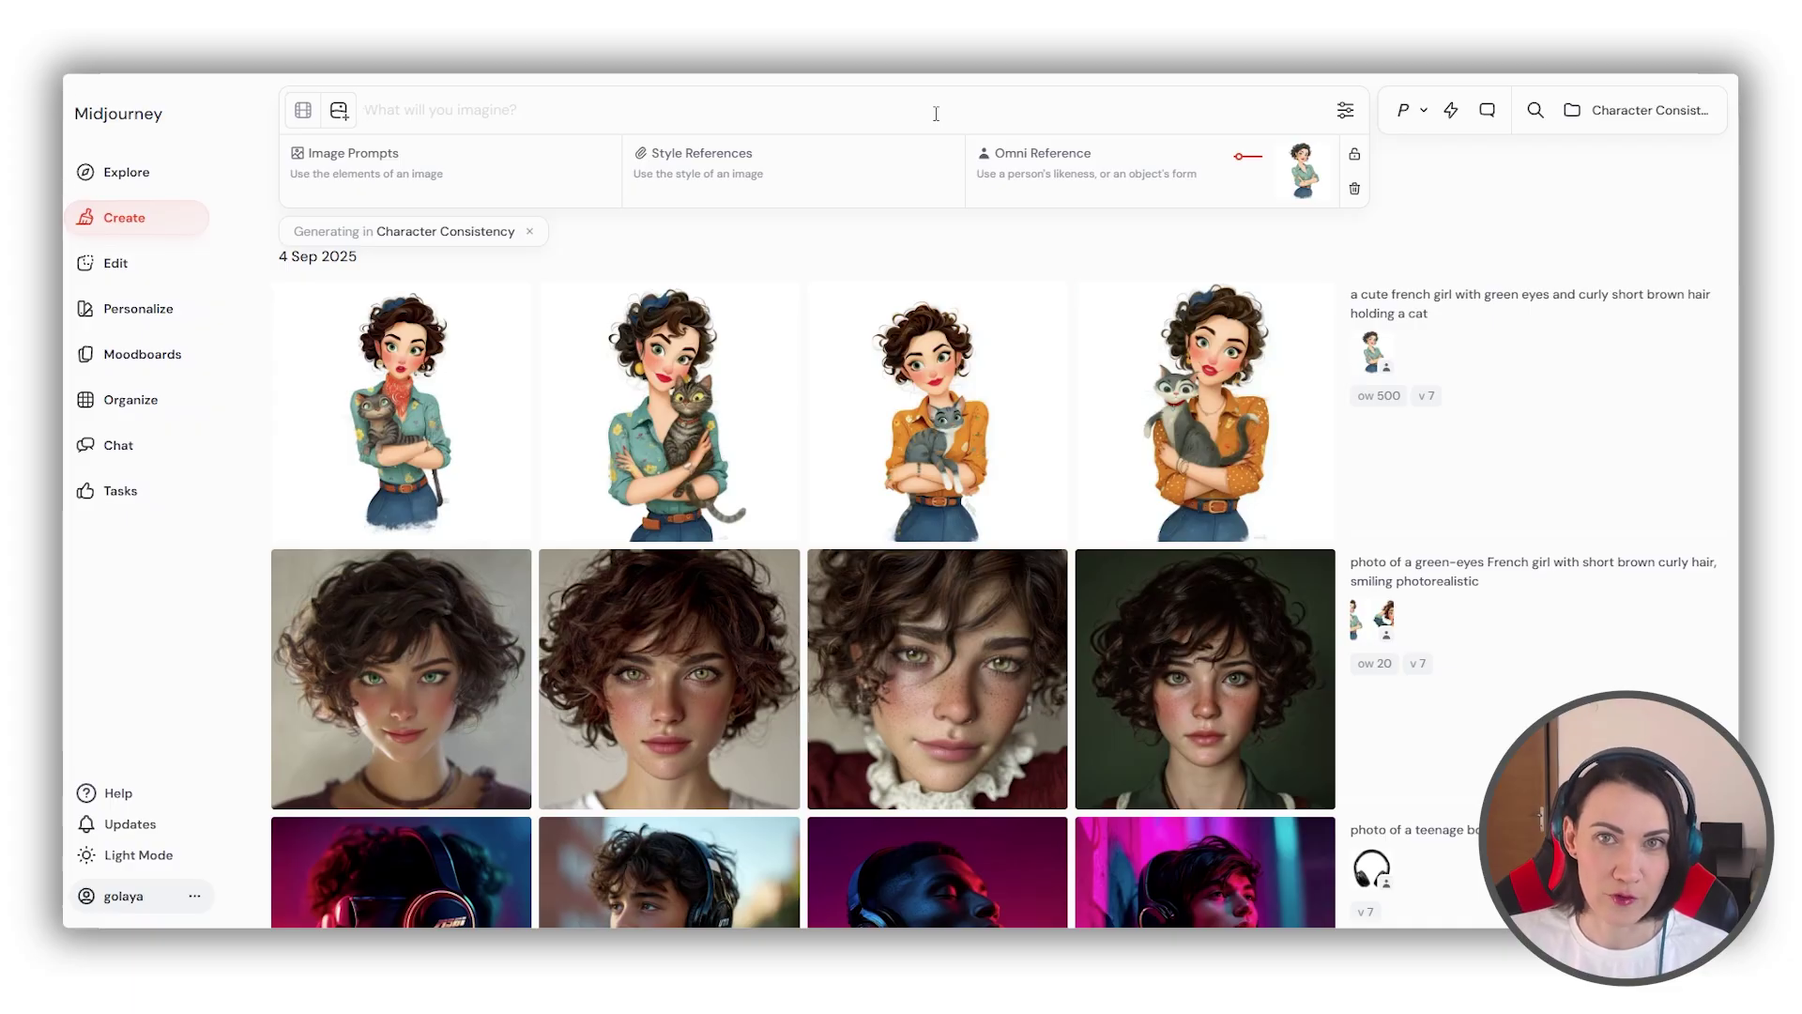
type("Young French girl with green eyes,")
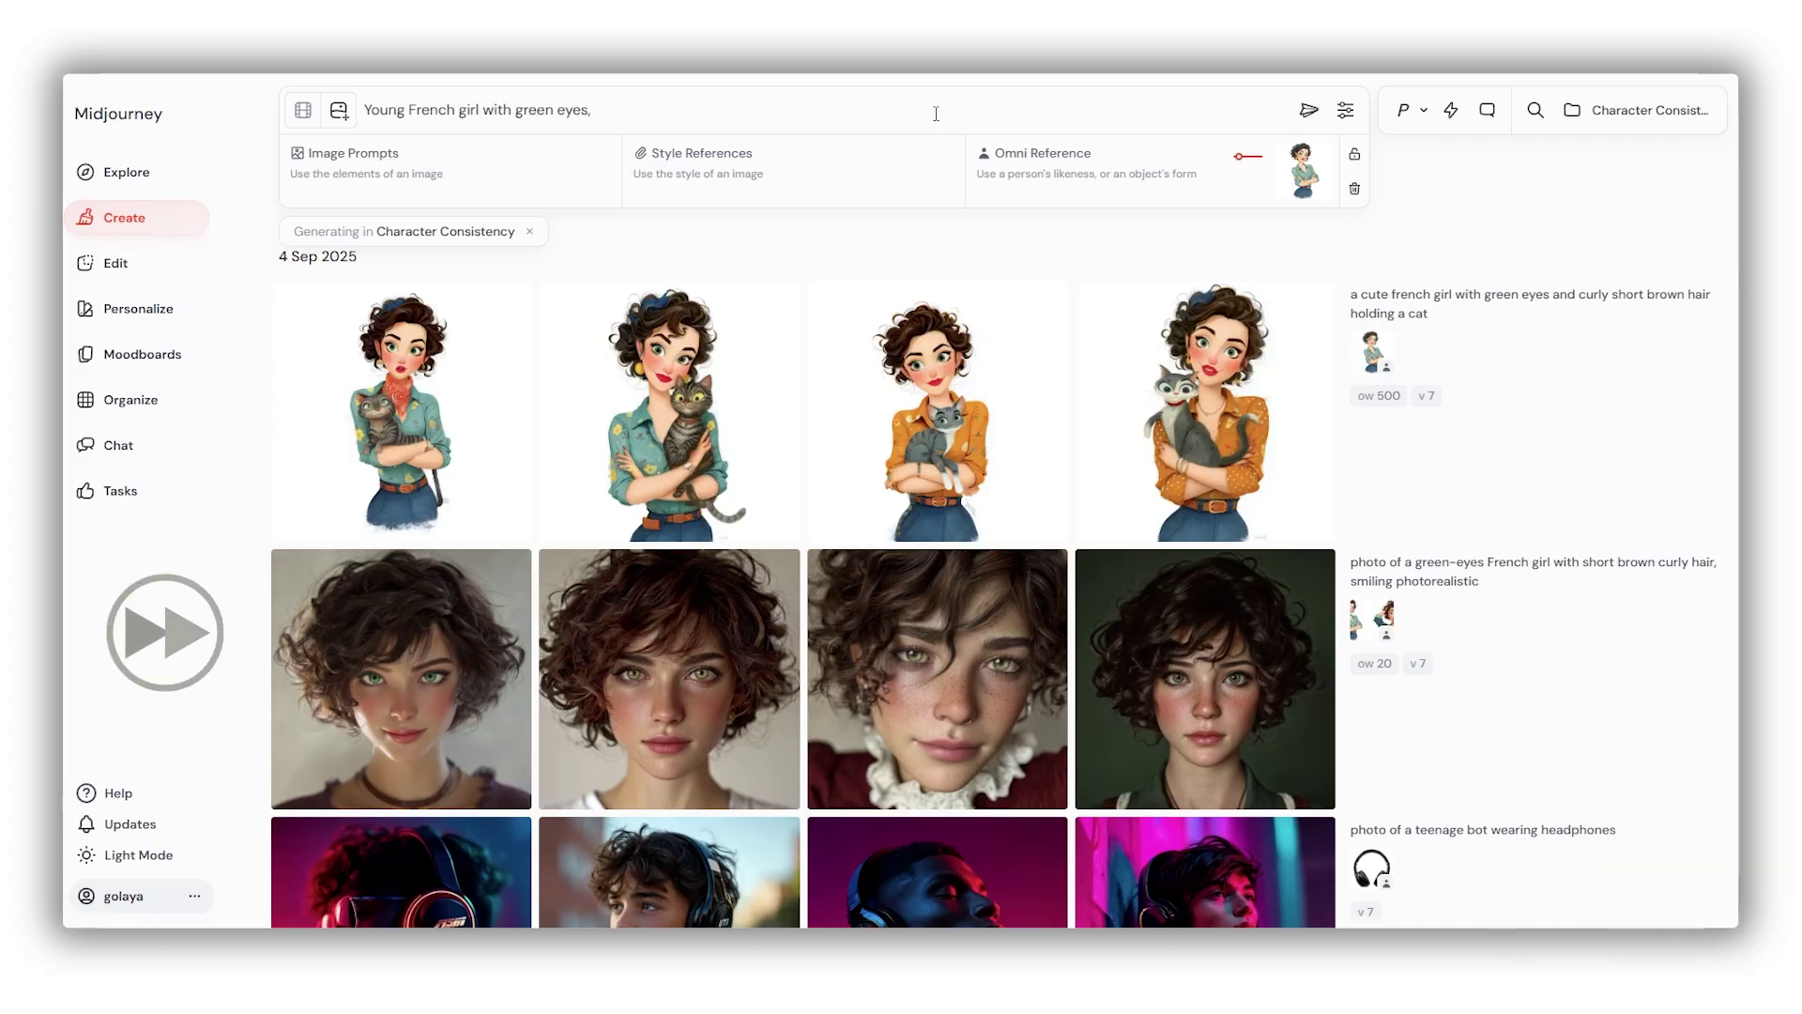
type(" brown short curly hair, wearing an elegant gown, full body view --ow 50")
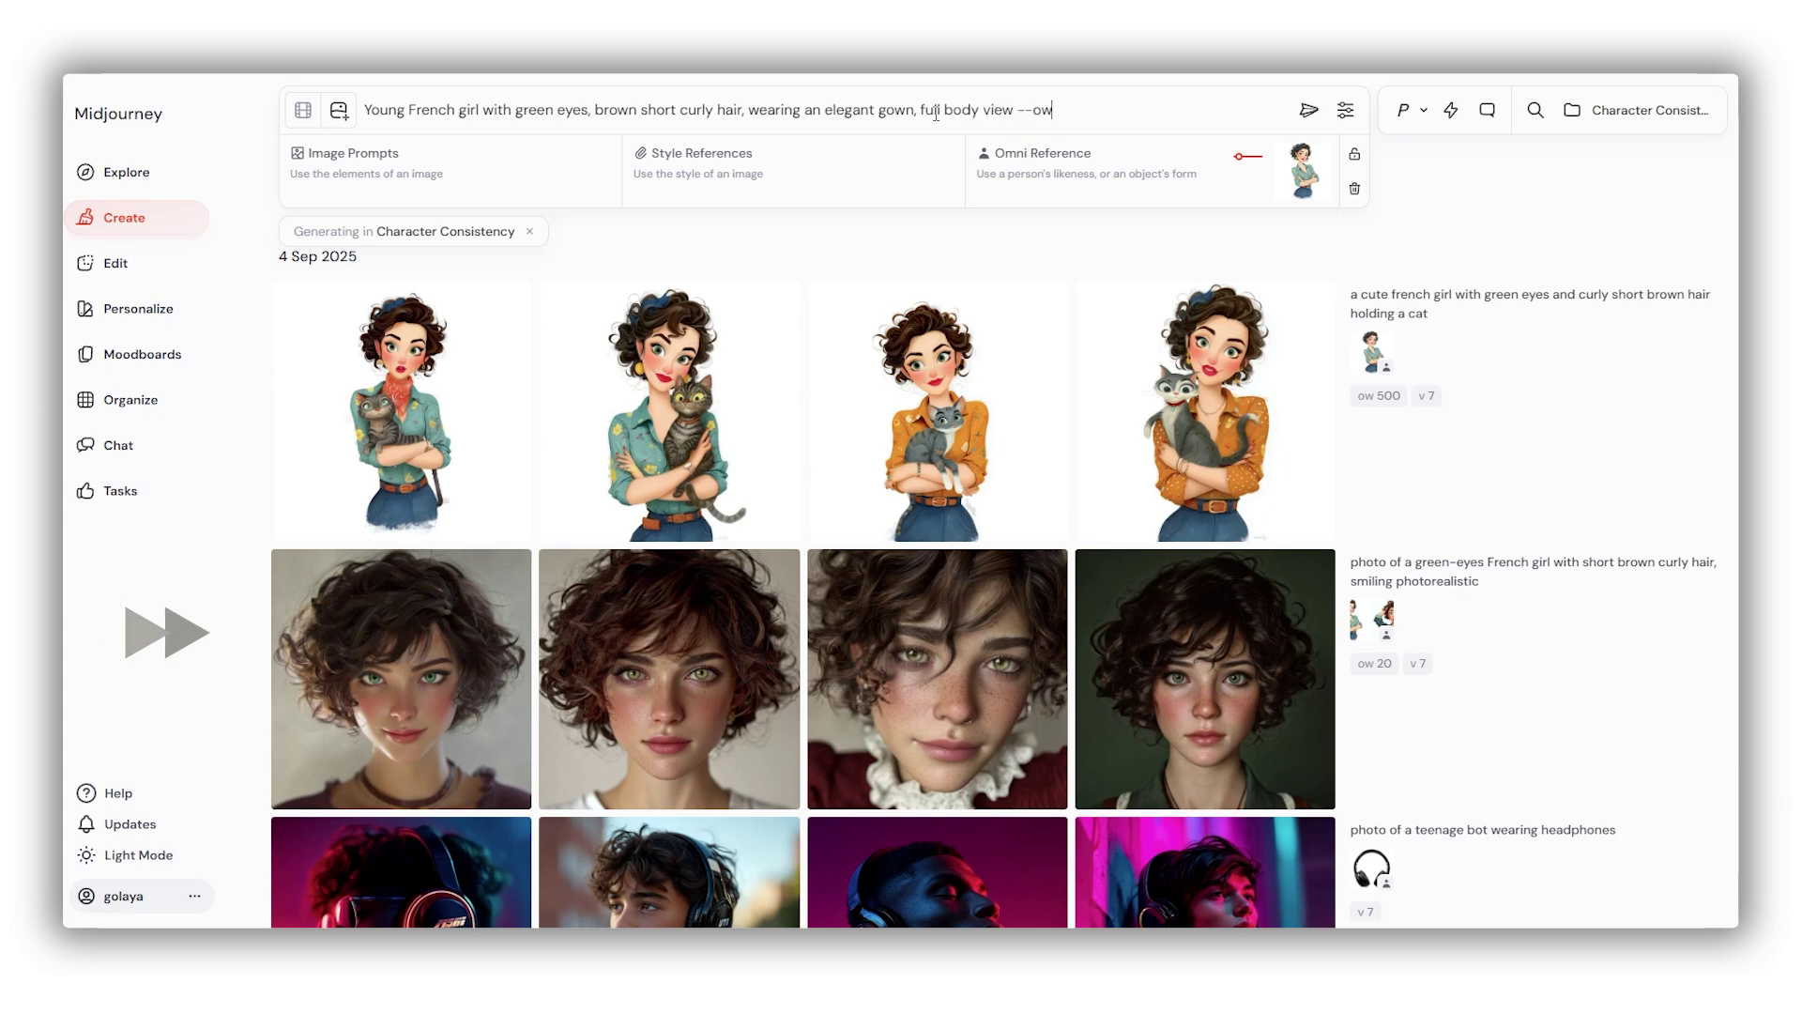
Change the gown description in the prompt to "a white elegant gown" and generate the images.
left_click(824, 109)
key("BackSpace")
type("white")
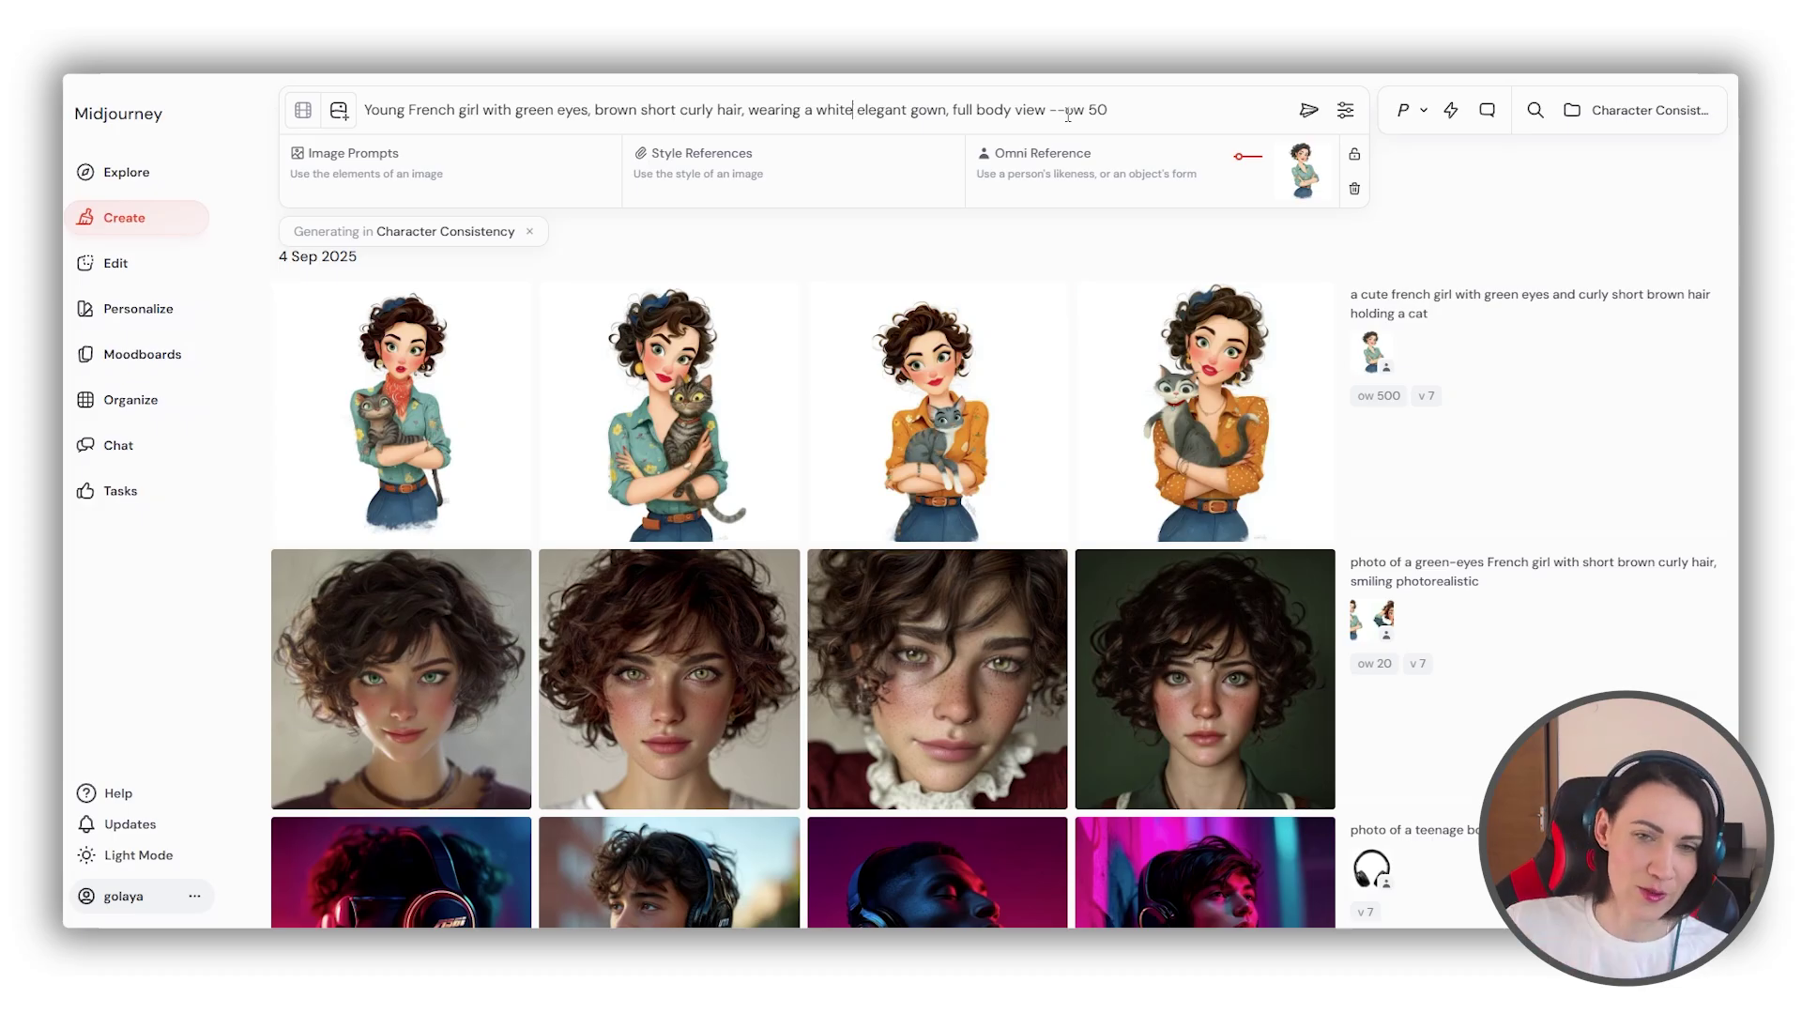
left_click(1310, 113)
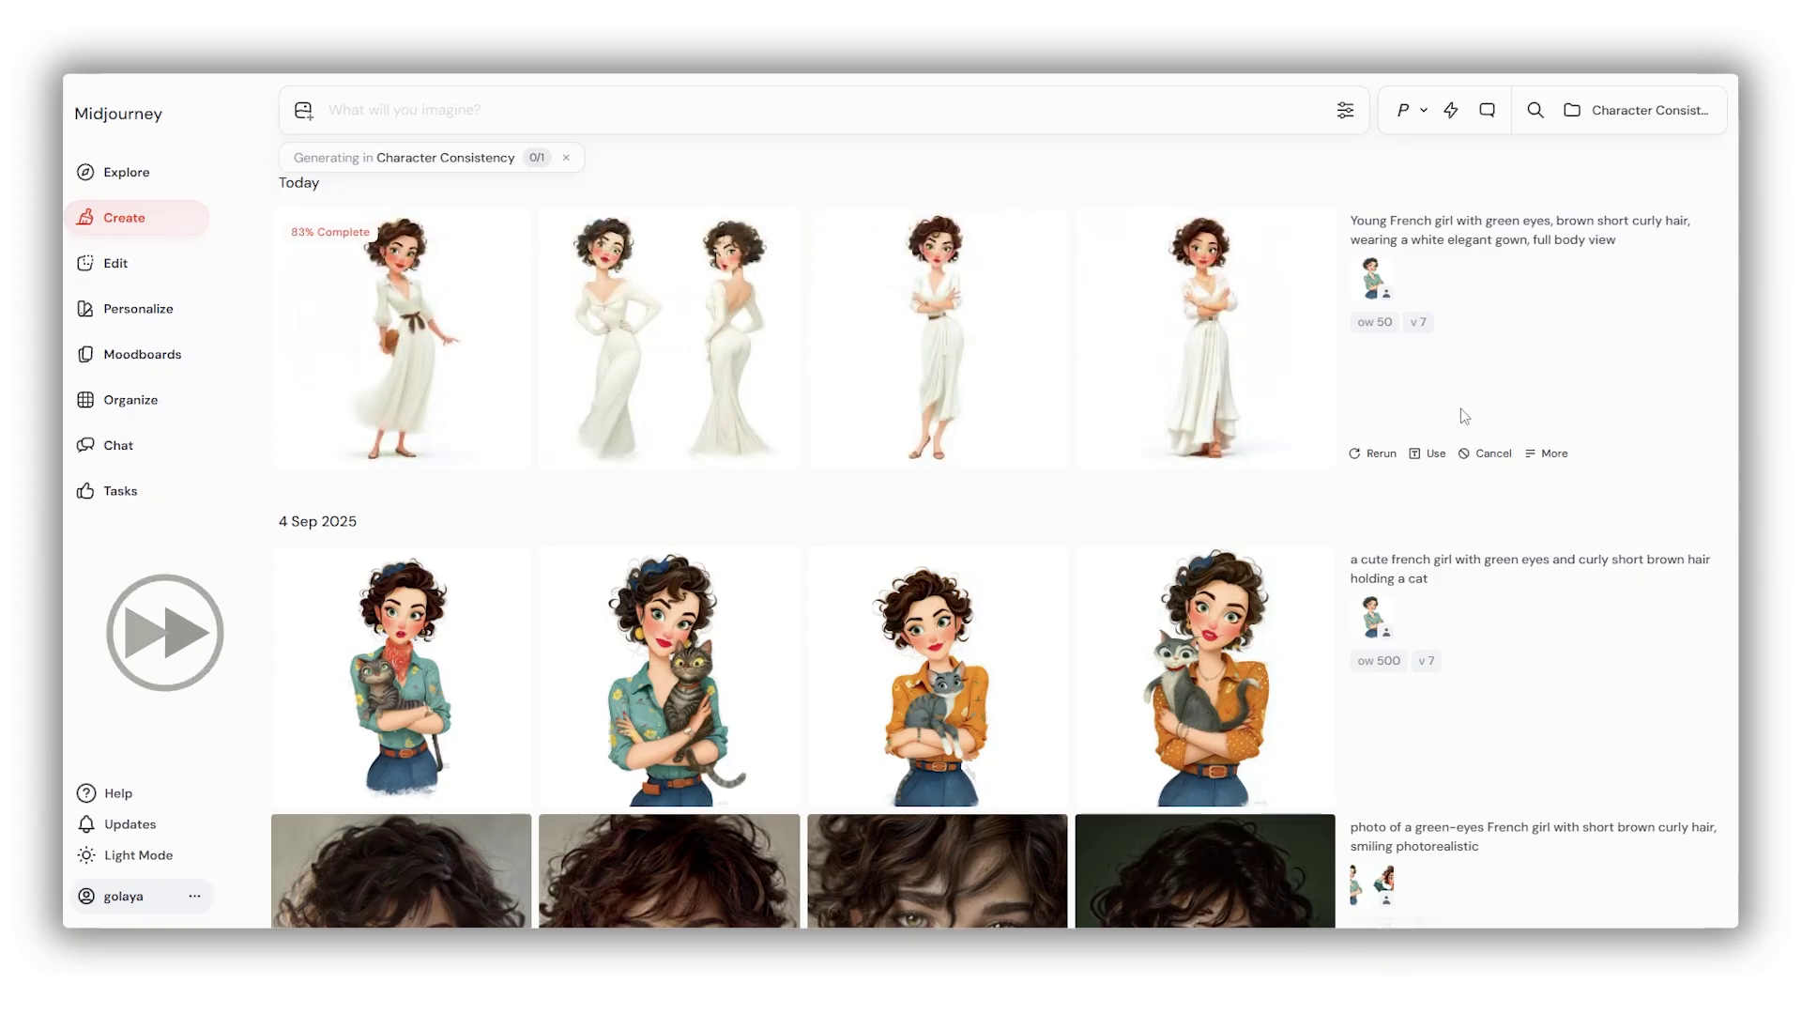
Examine each of the white gown results at full size for character consistency.
left_click(398, 374)
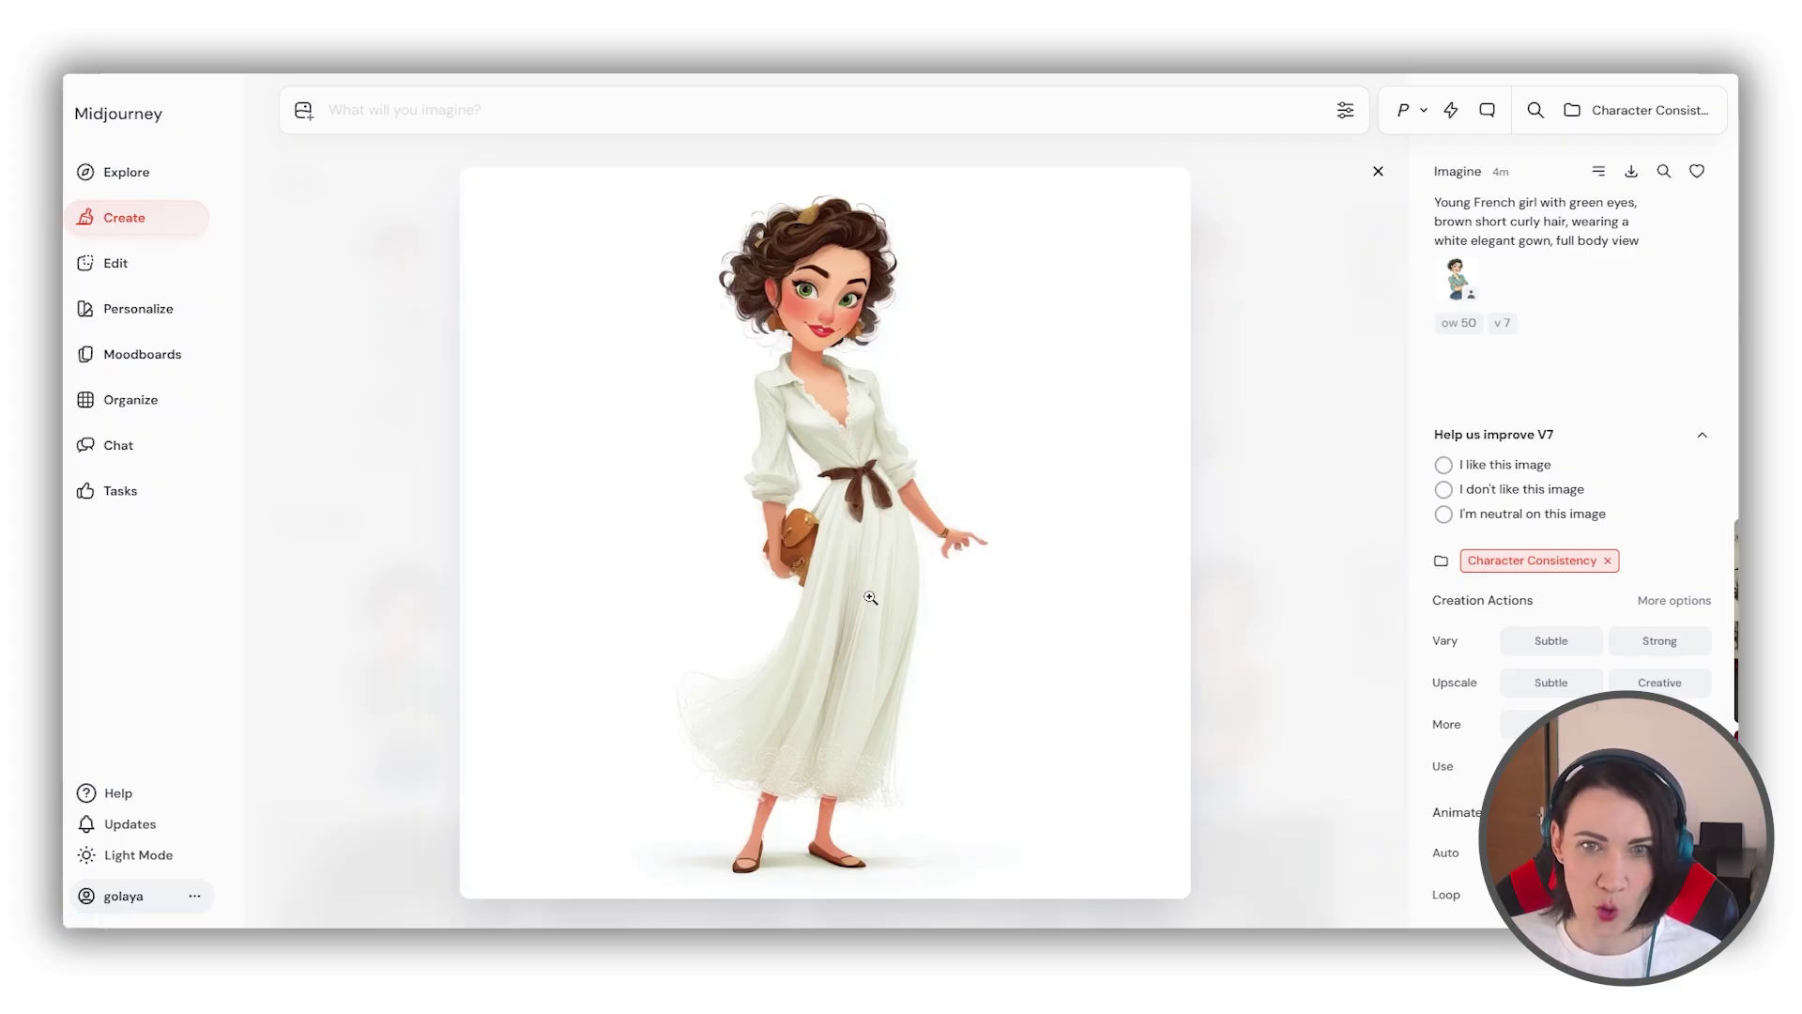
key("Right")
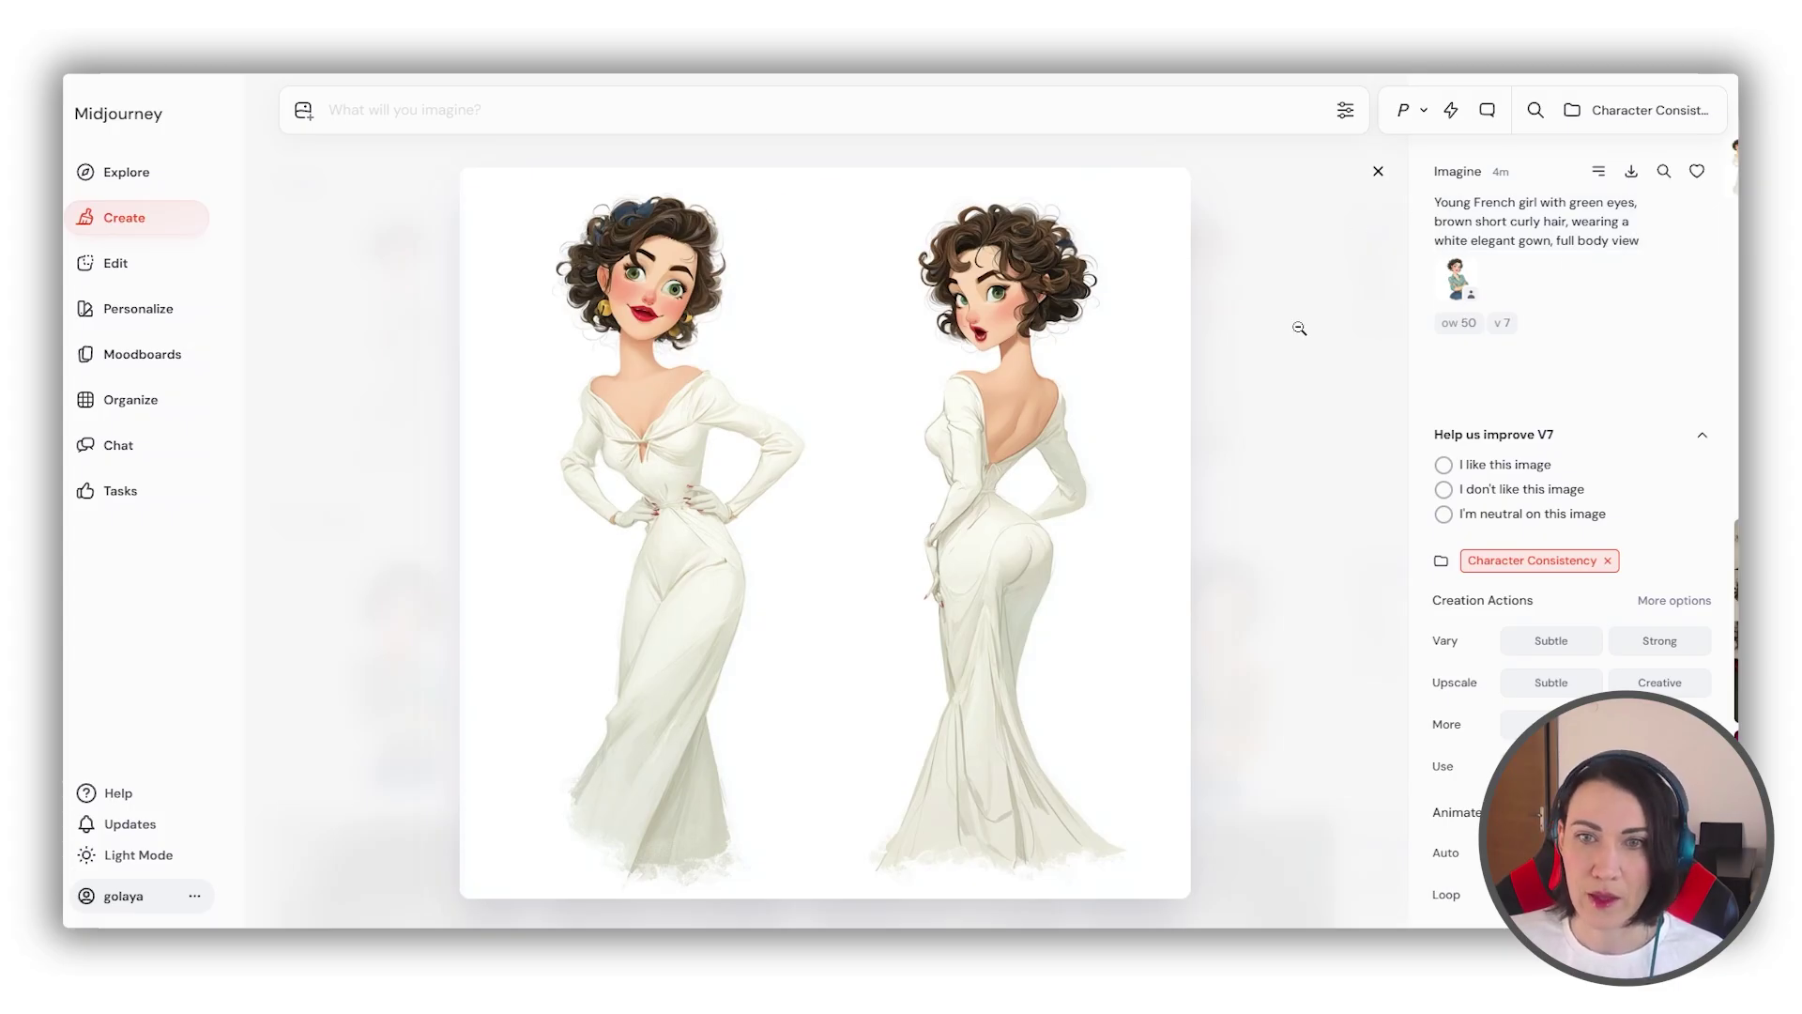
key("Right")
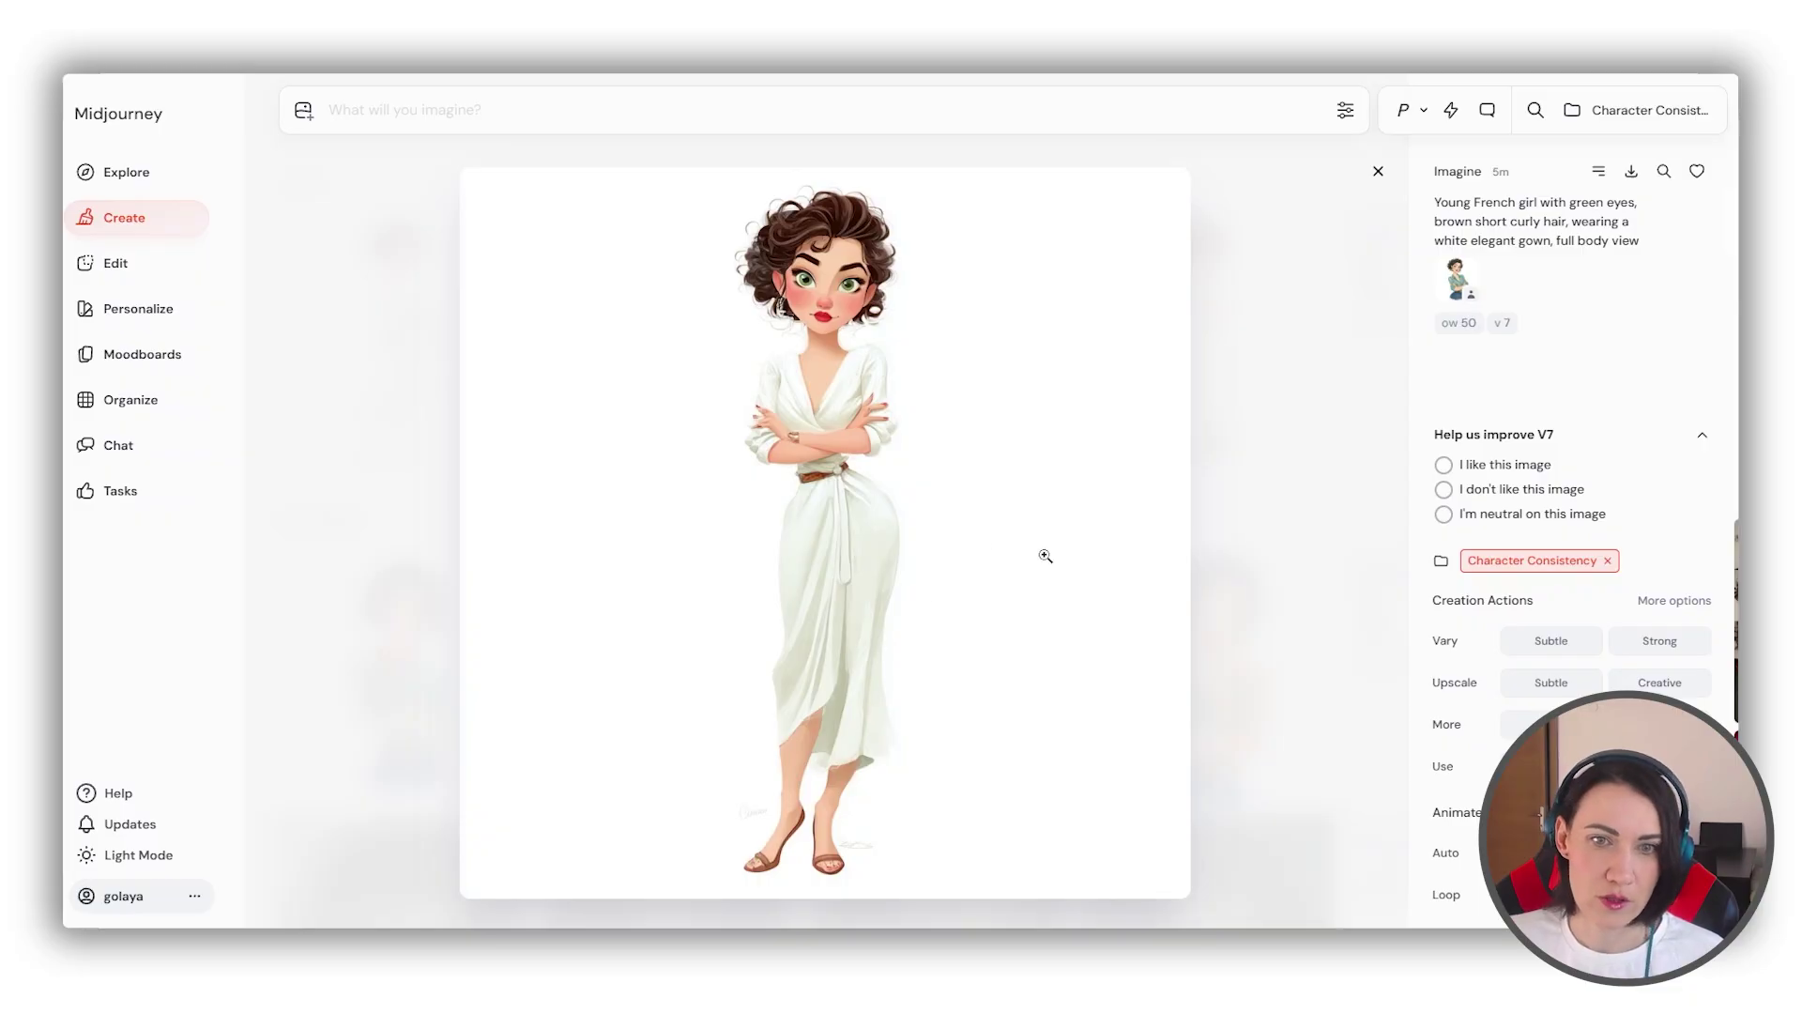
key("Right")
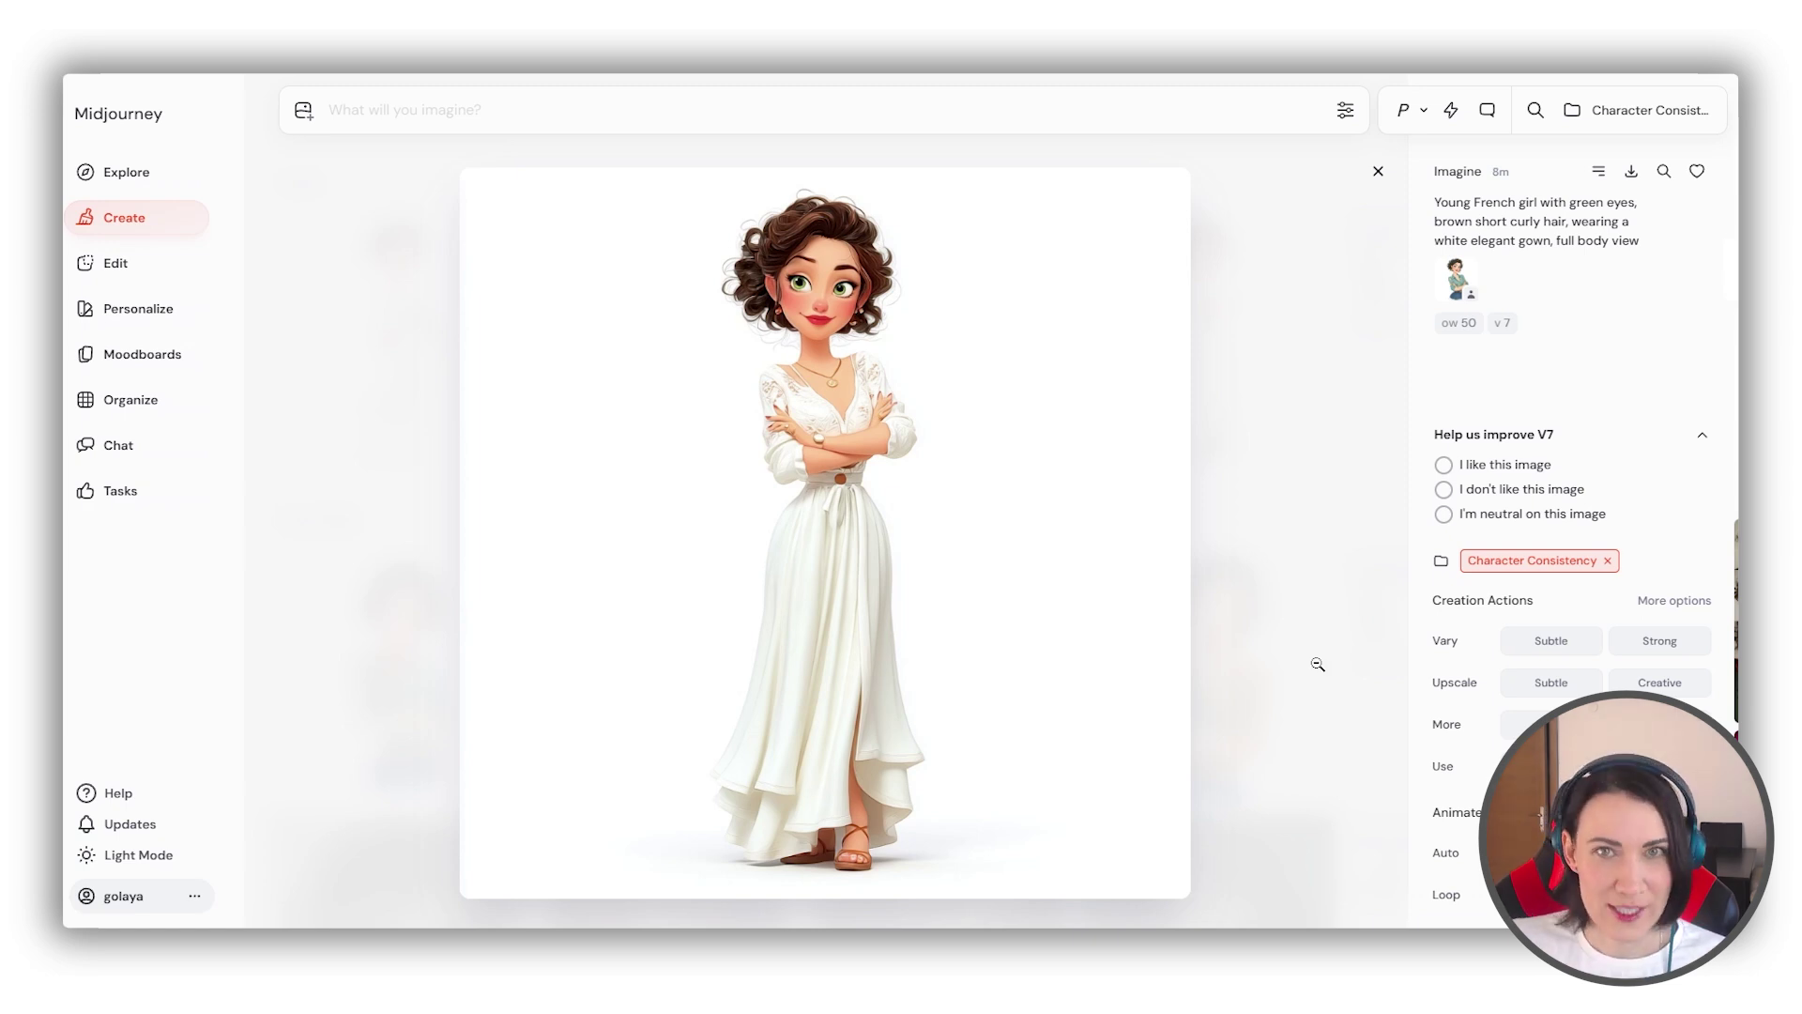
left_click(1378, 172)
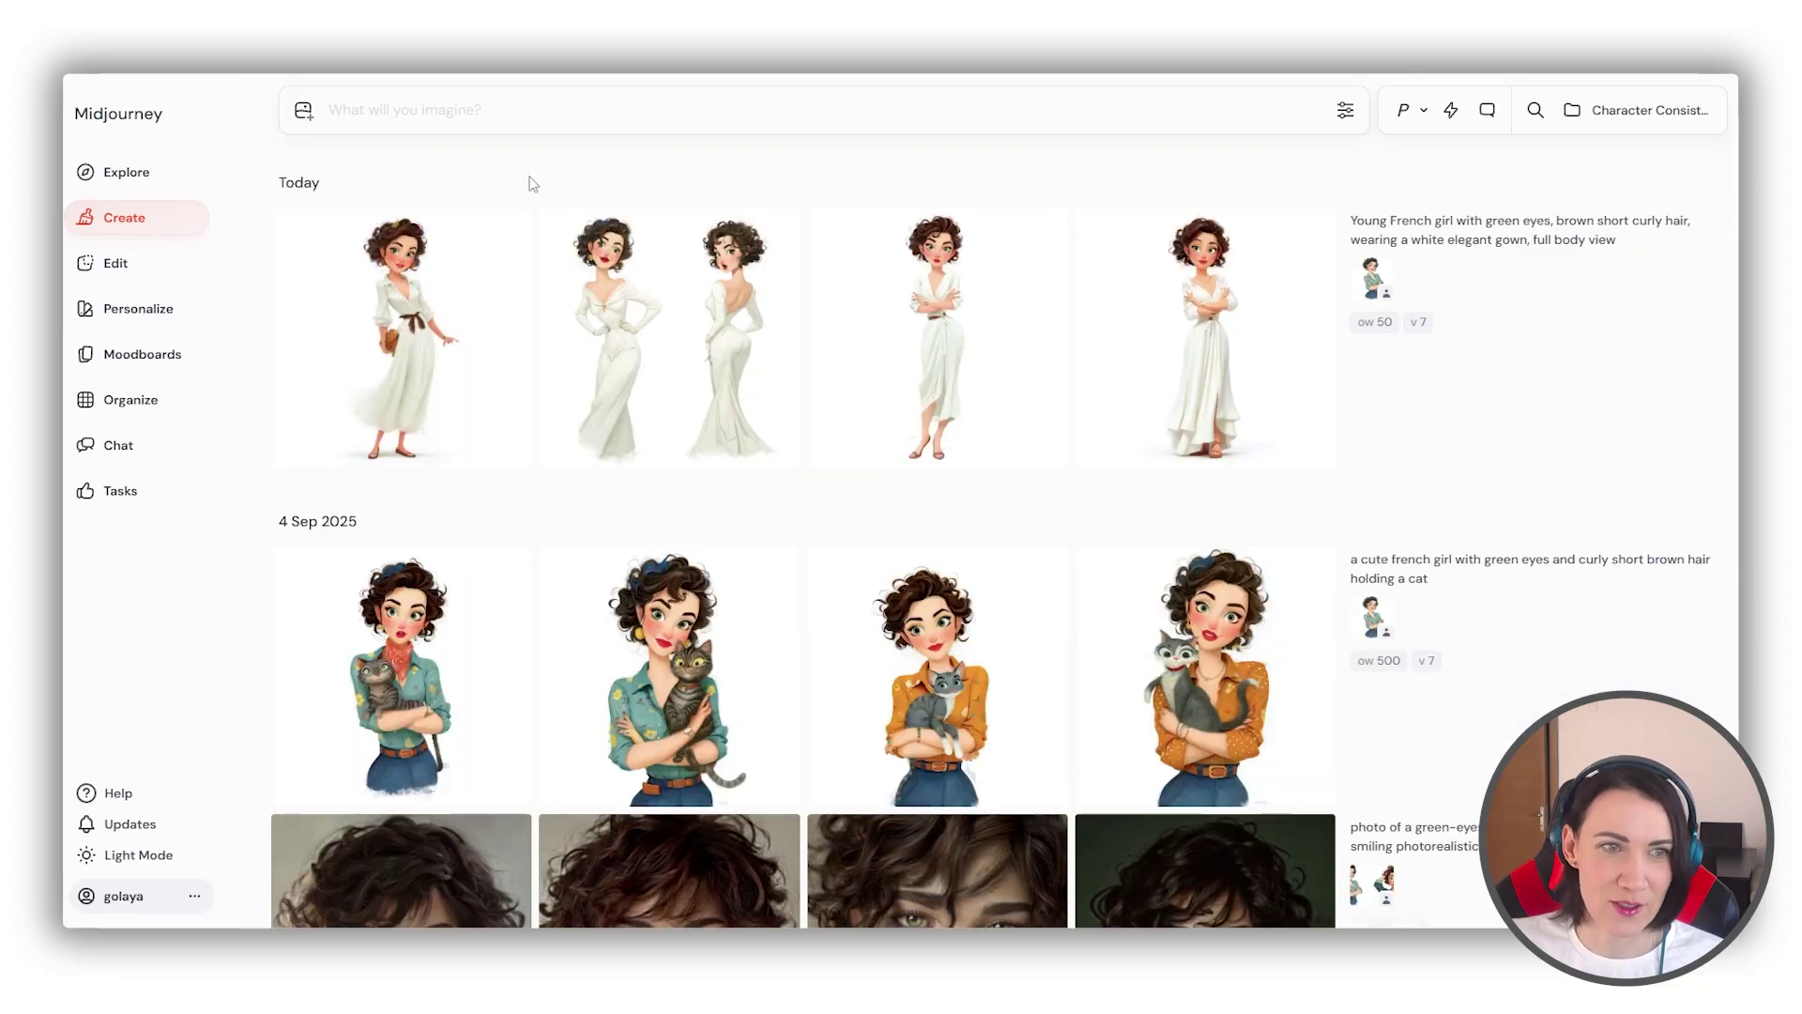
Load the original woman clipart into the Midjourney image editor and extend the canvas well below the figure.
left_click(183, 264)
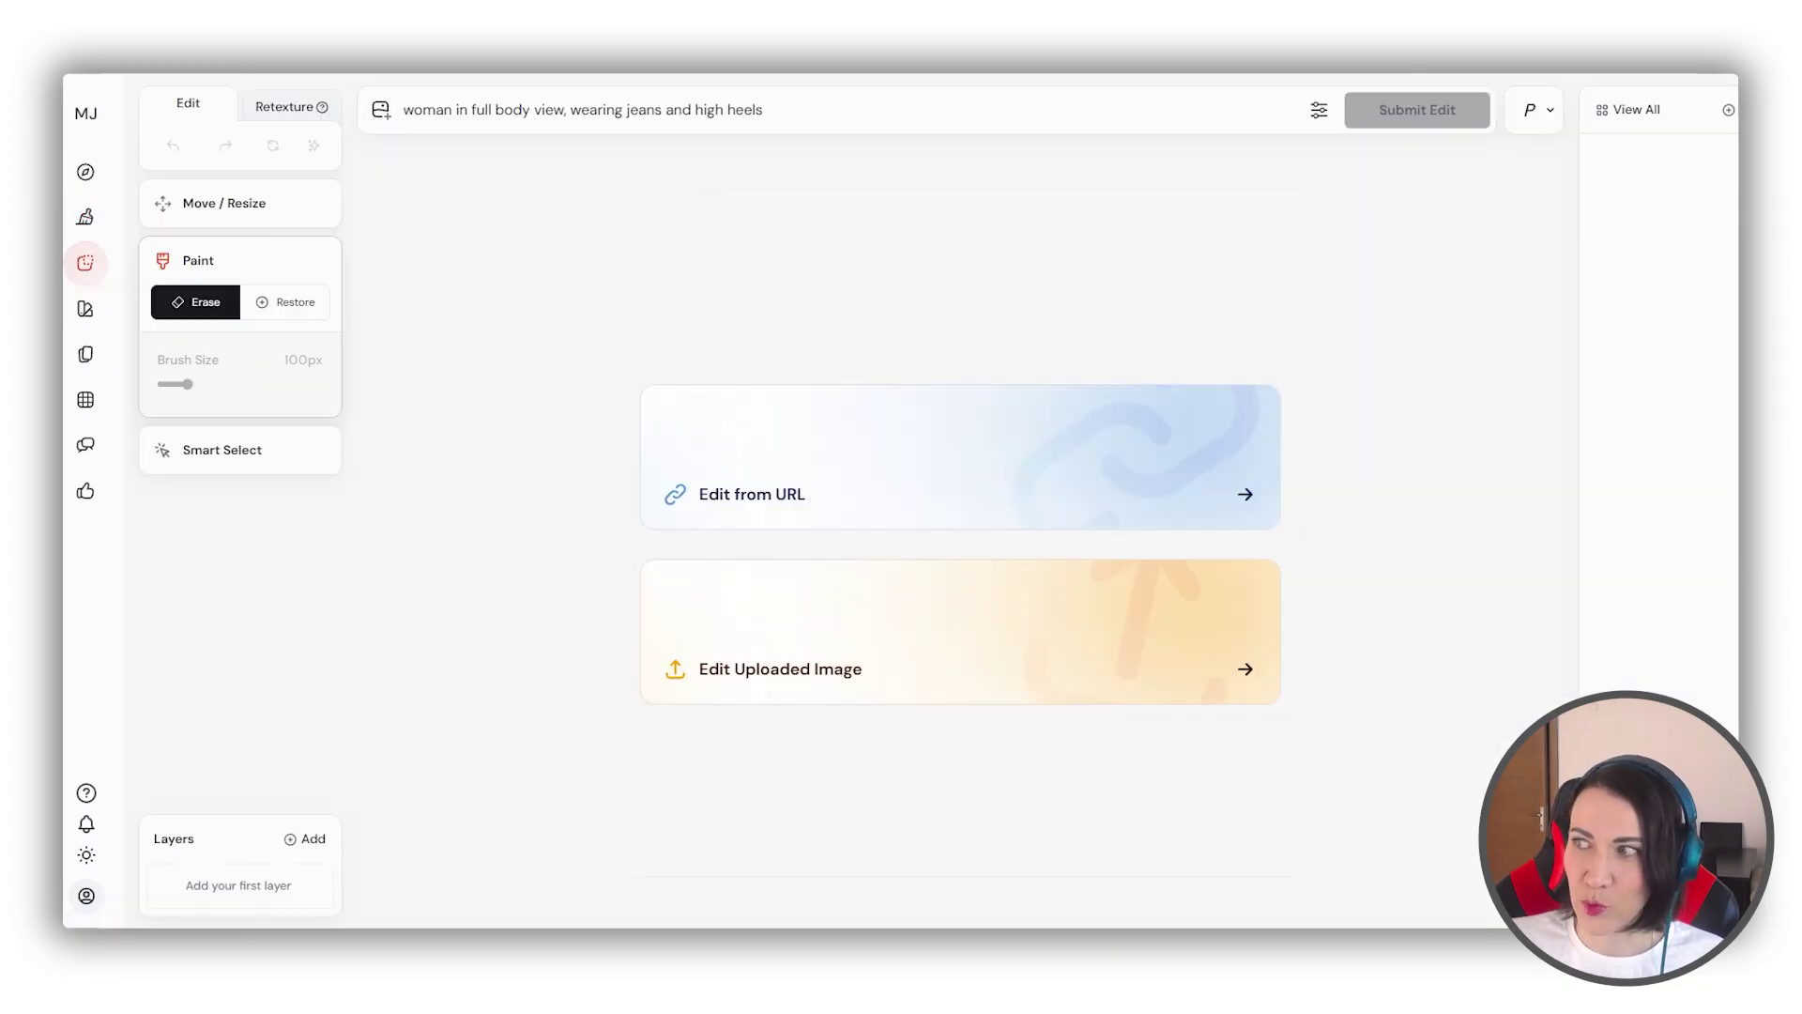
left_click_drag(1126, 361, 807, 574)
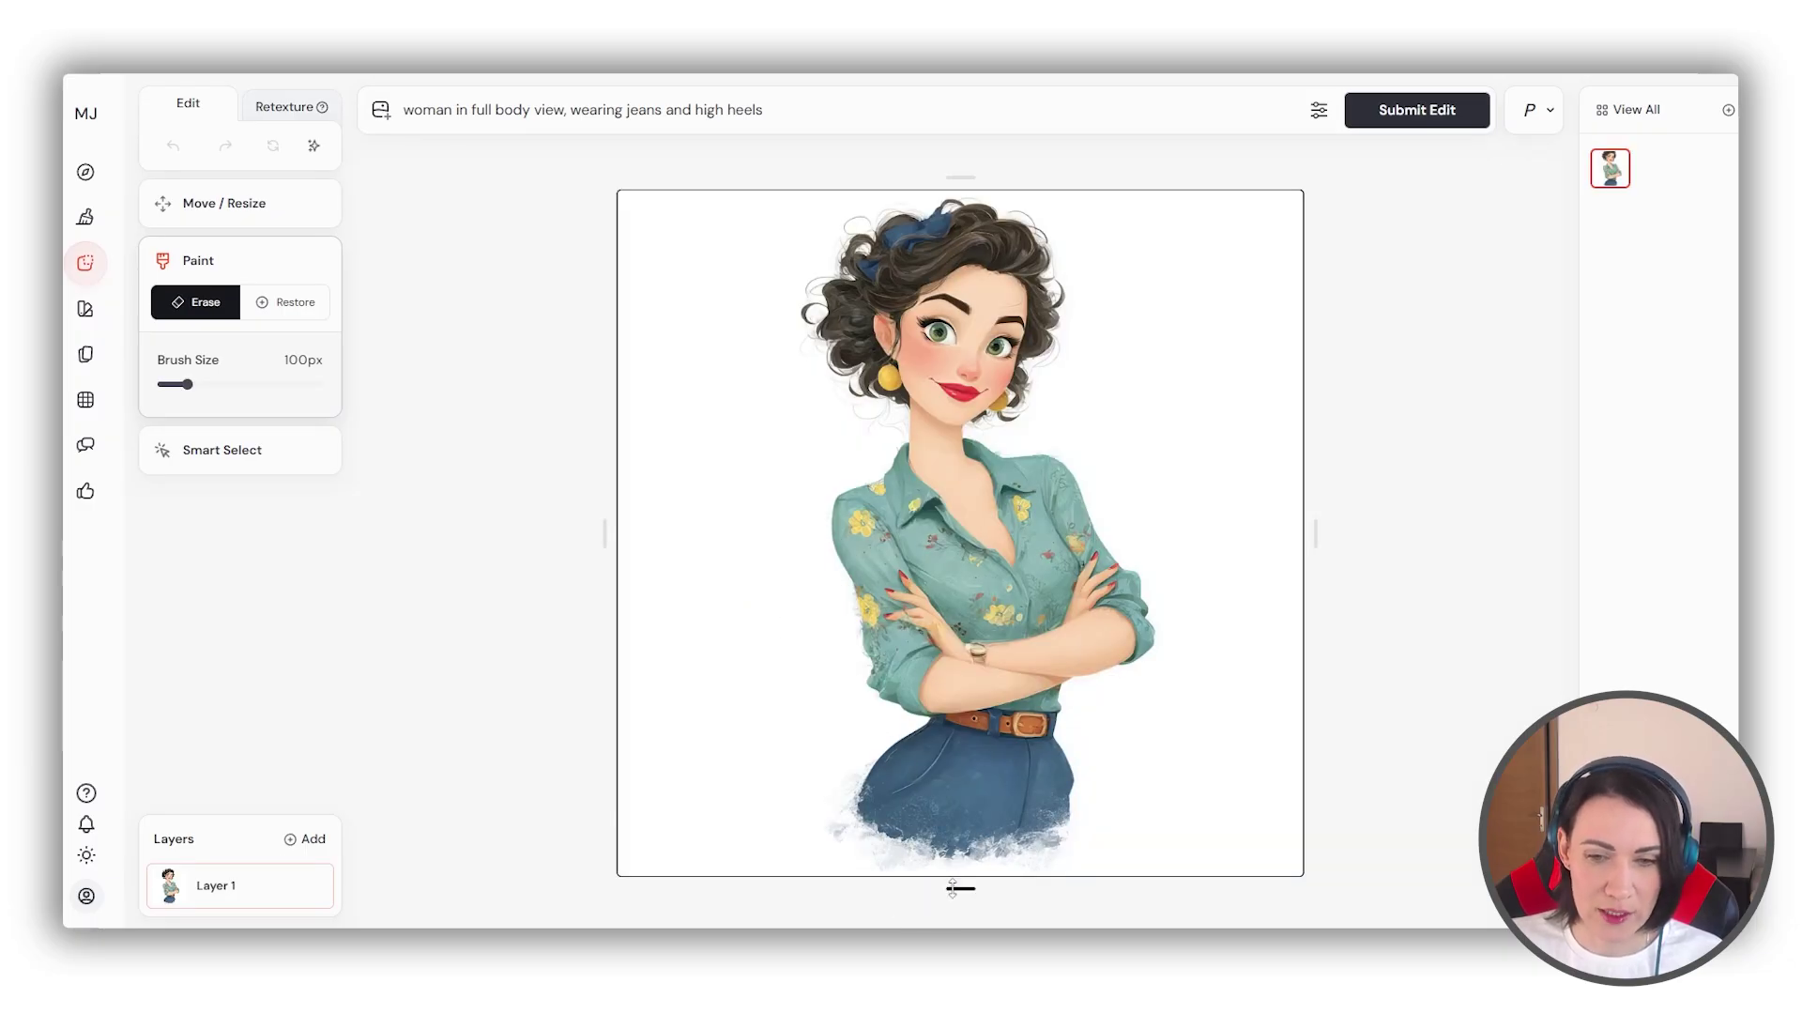
mouse_move(960, 888)
left_mouse_down()
mouse_move(953, 927)
mouse_move(950, 901)
left_mouse_up()
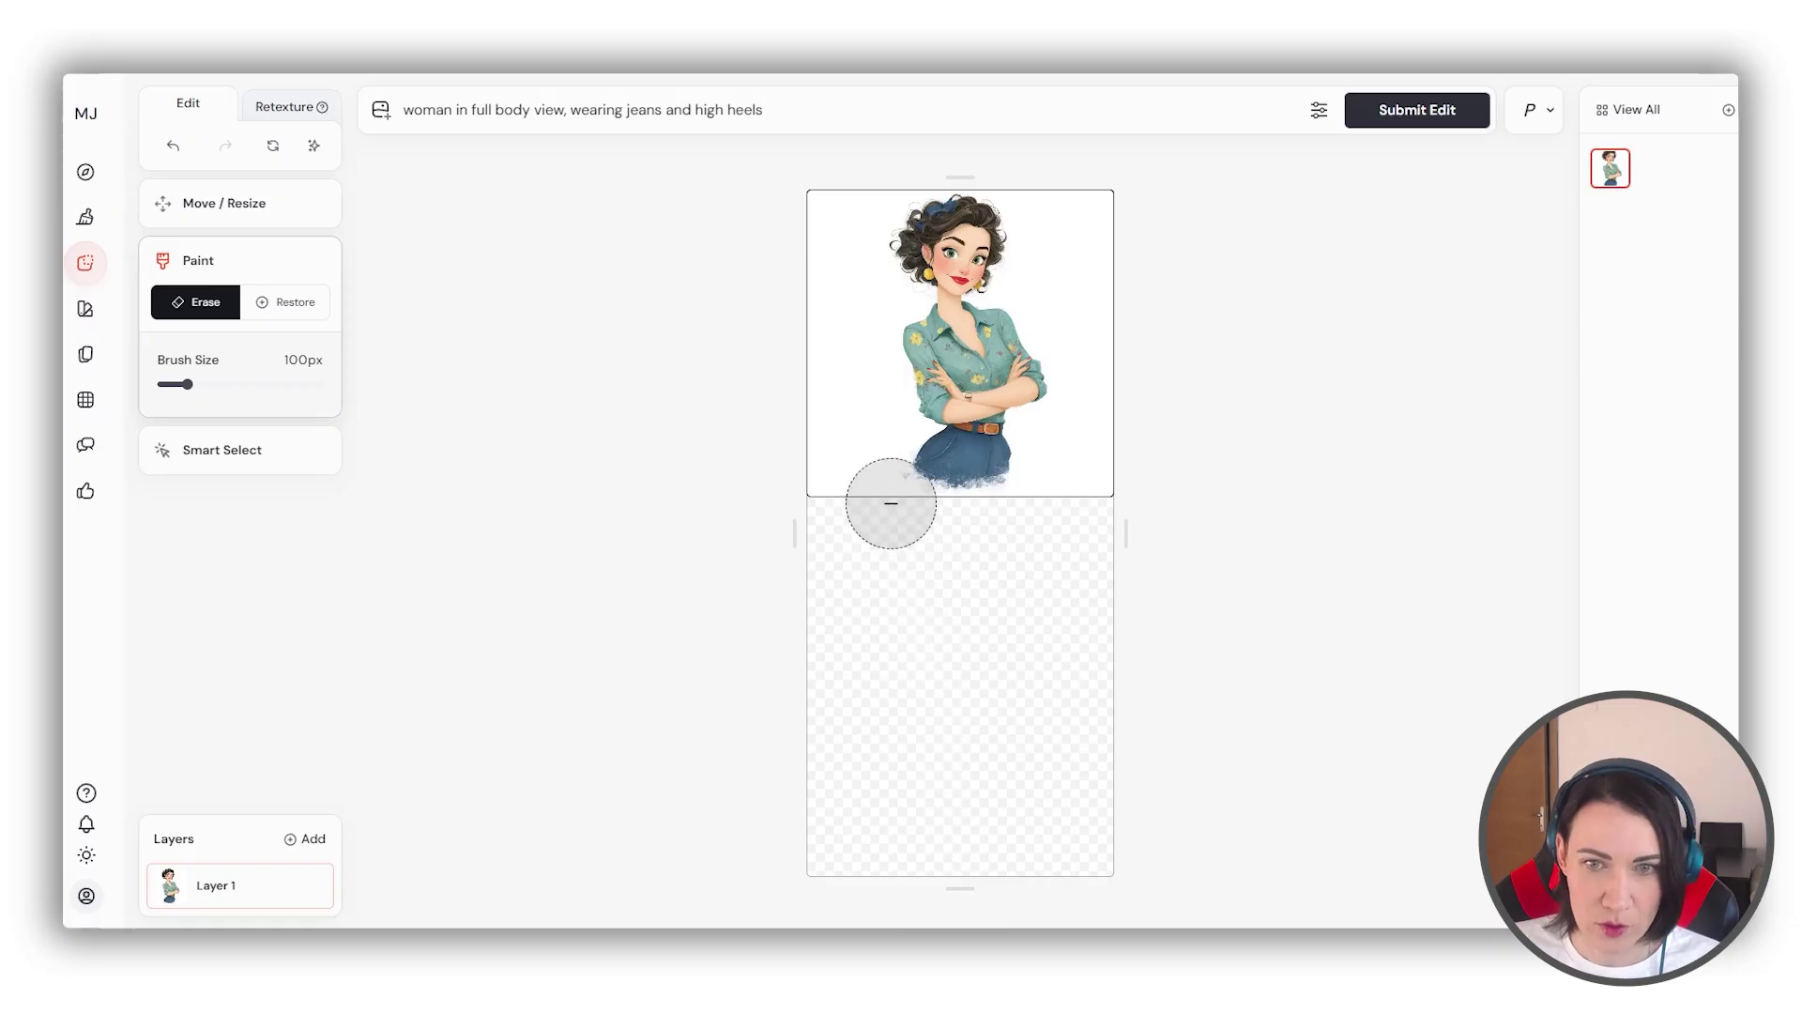
Erase the clipart's faded lower edge, shorten the canvas slightly and submit the edit "woman in full body view, wearing jeans and high heels".
mouse_move(902, 502)
left_mouse_down()
mouse_move(1029, 494)
mouse_move(947, 510)
mouse_move(879, 488)
mouse_move(973, 511)
mouse_move(1059, 503)
mouse_move(853, 502)
left_mouse_up()
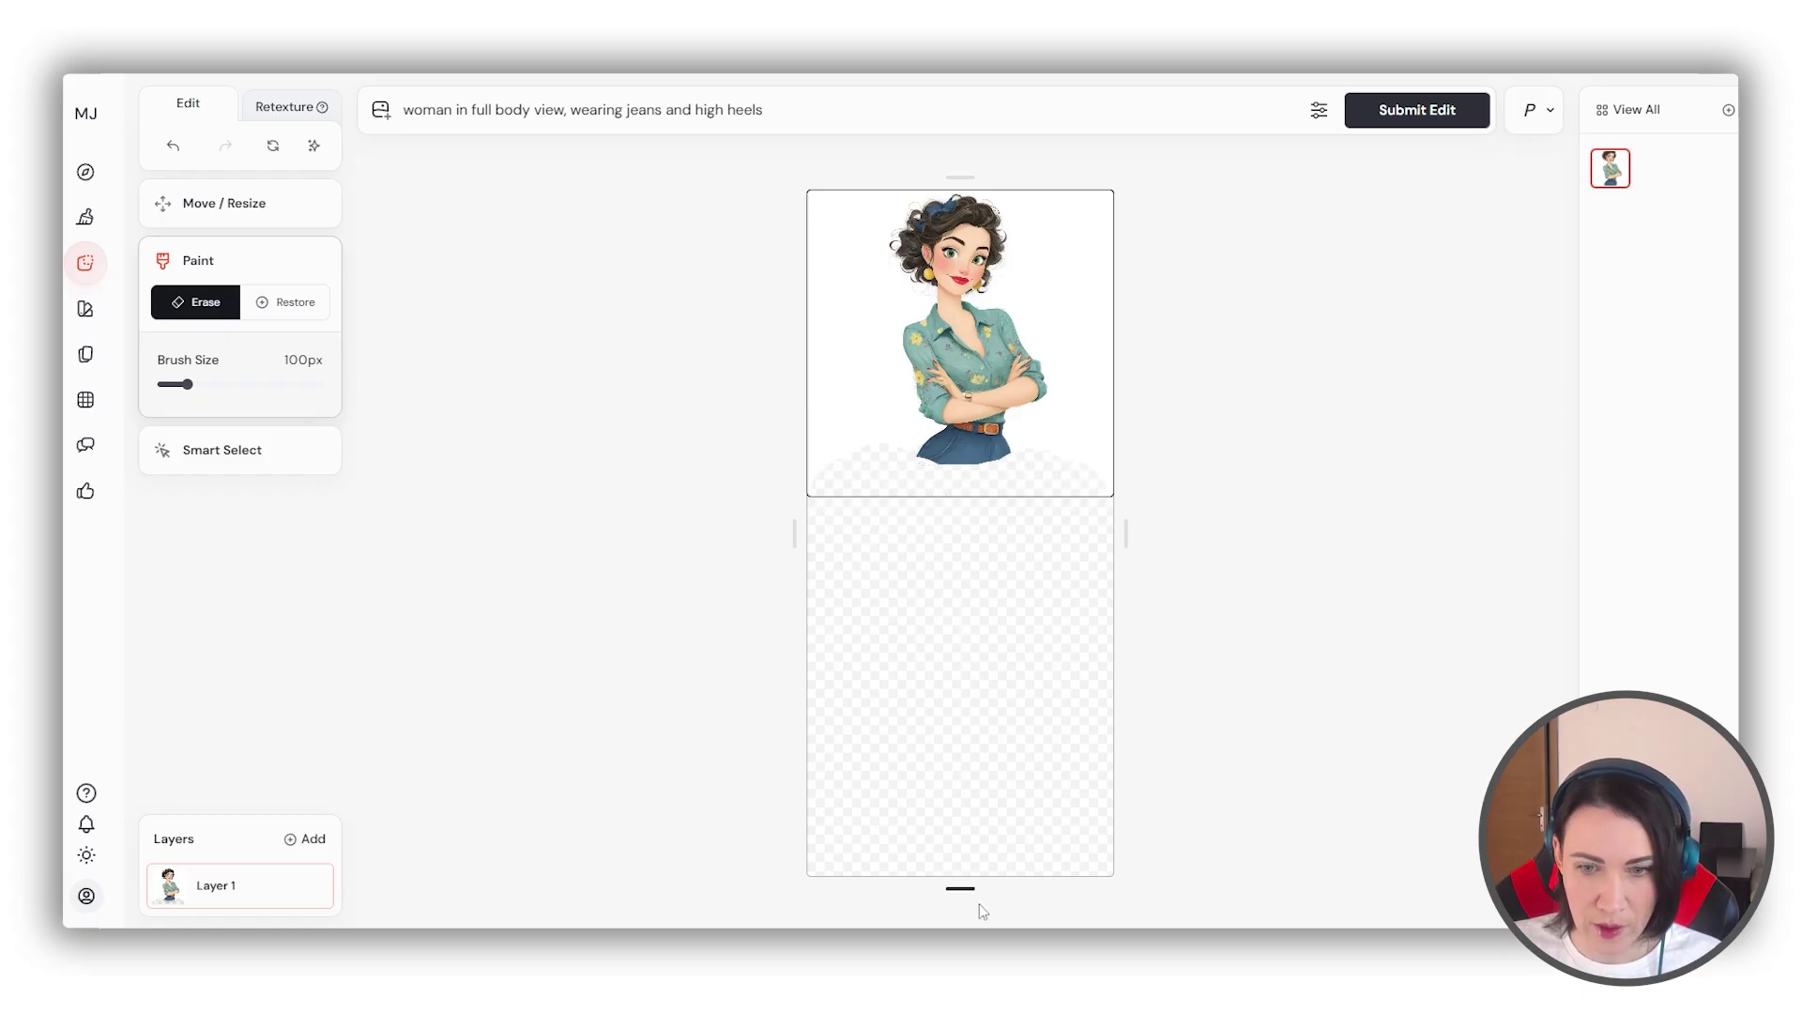
left_click_drag(959, 889, 961, 845)
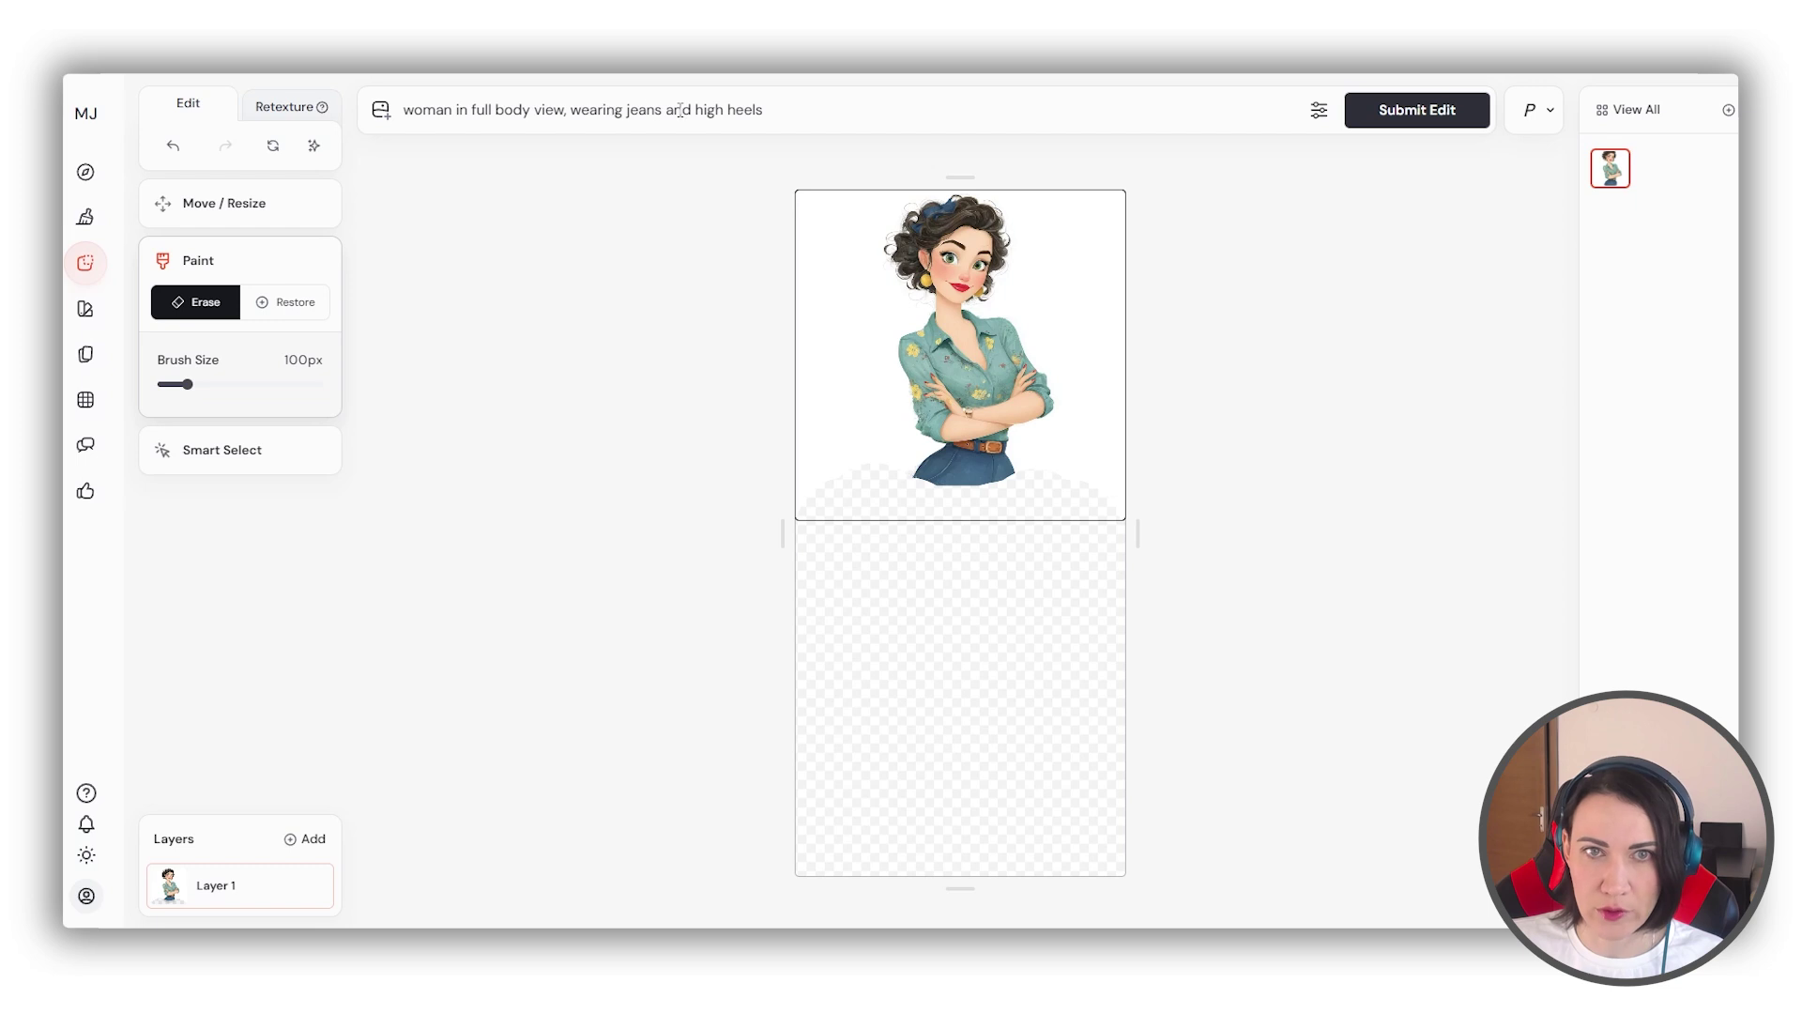
left_click(1416, 110)
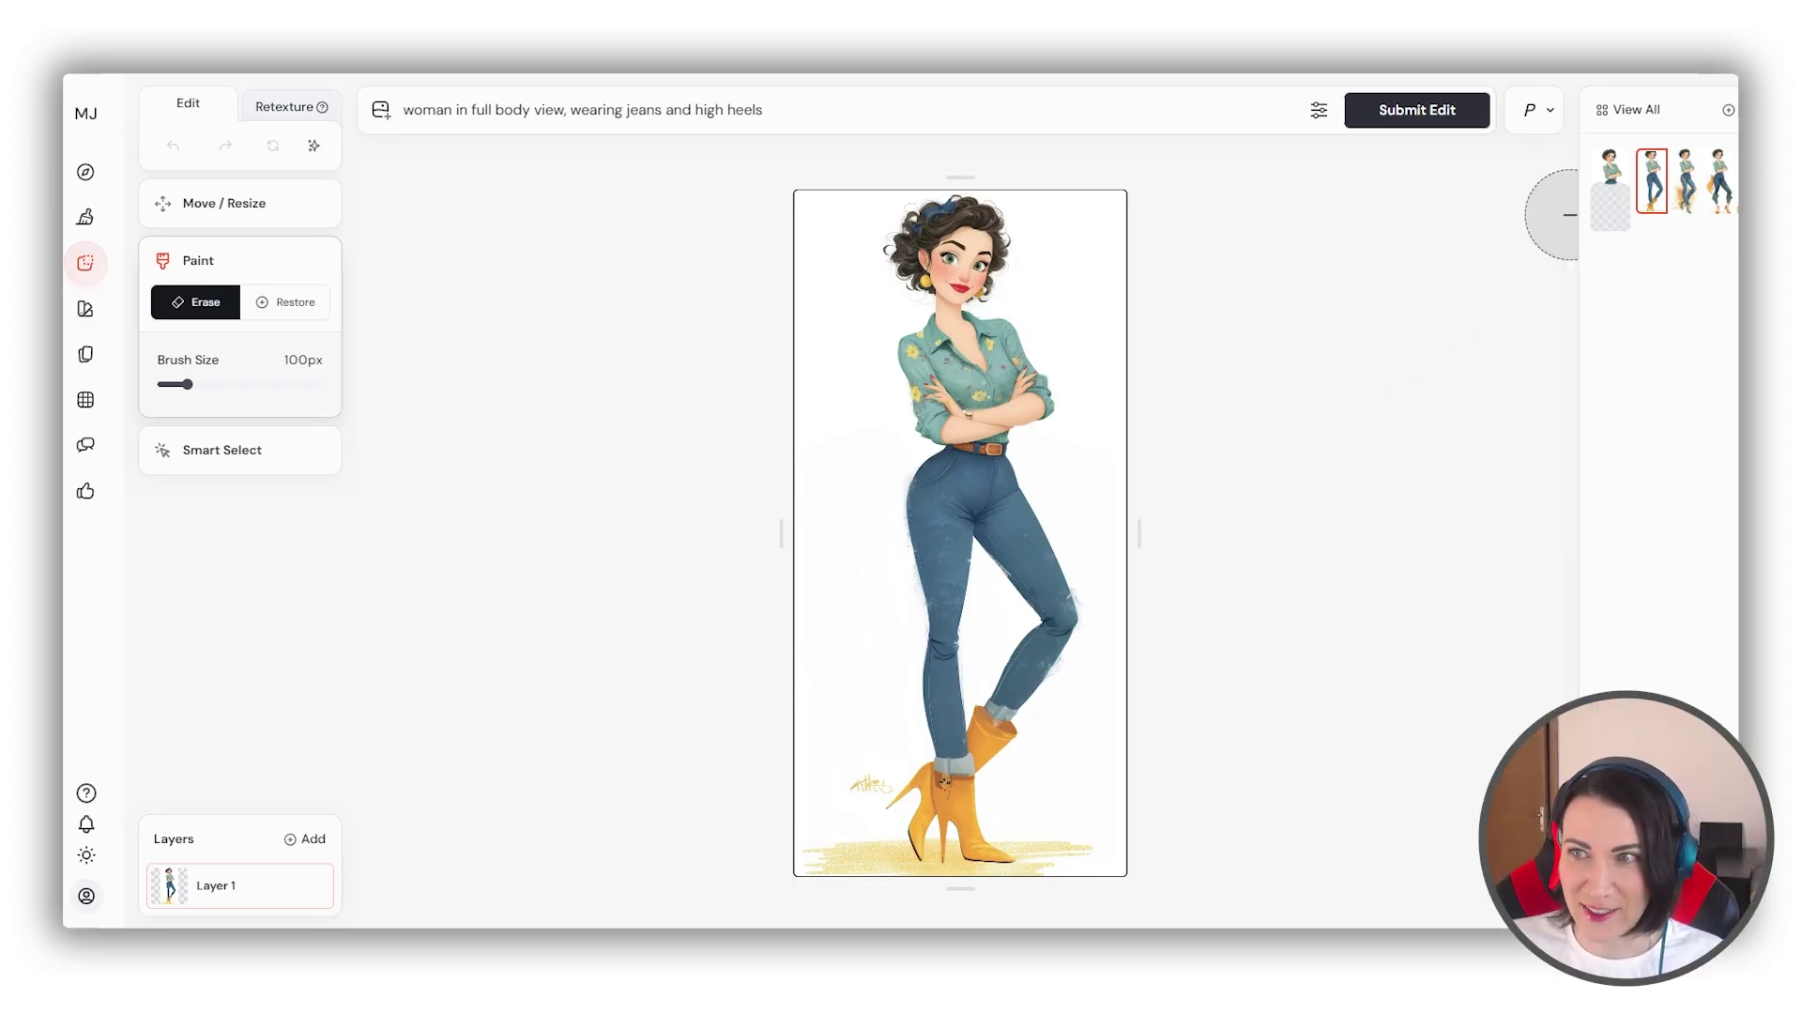
Compare the four full-body edit variants and return to the one with yellow high-heeled boots.
left_click(1688, 188)
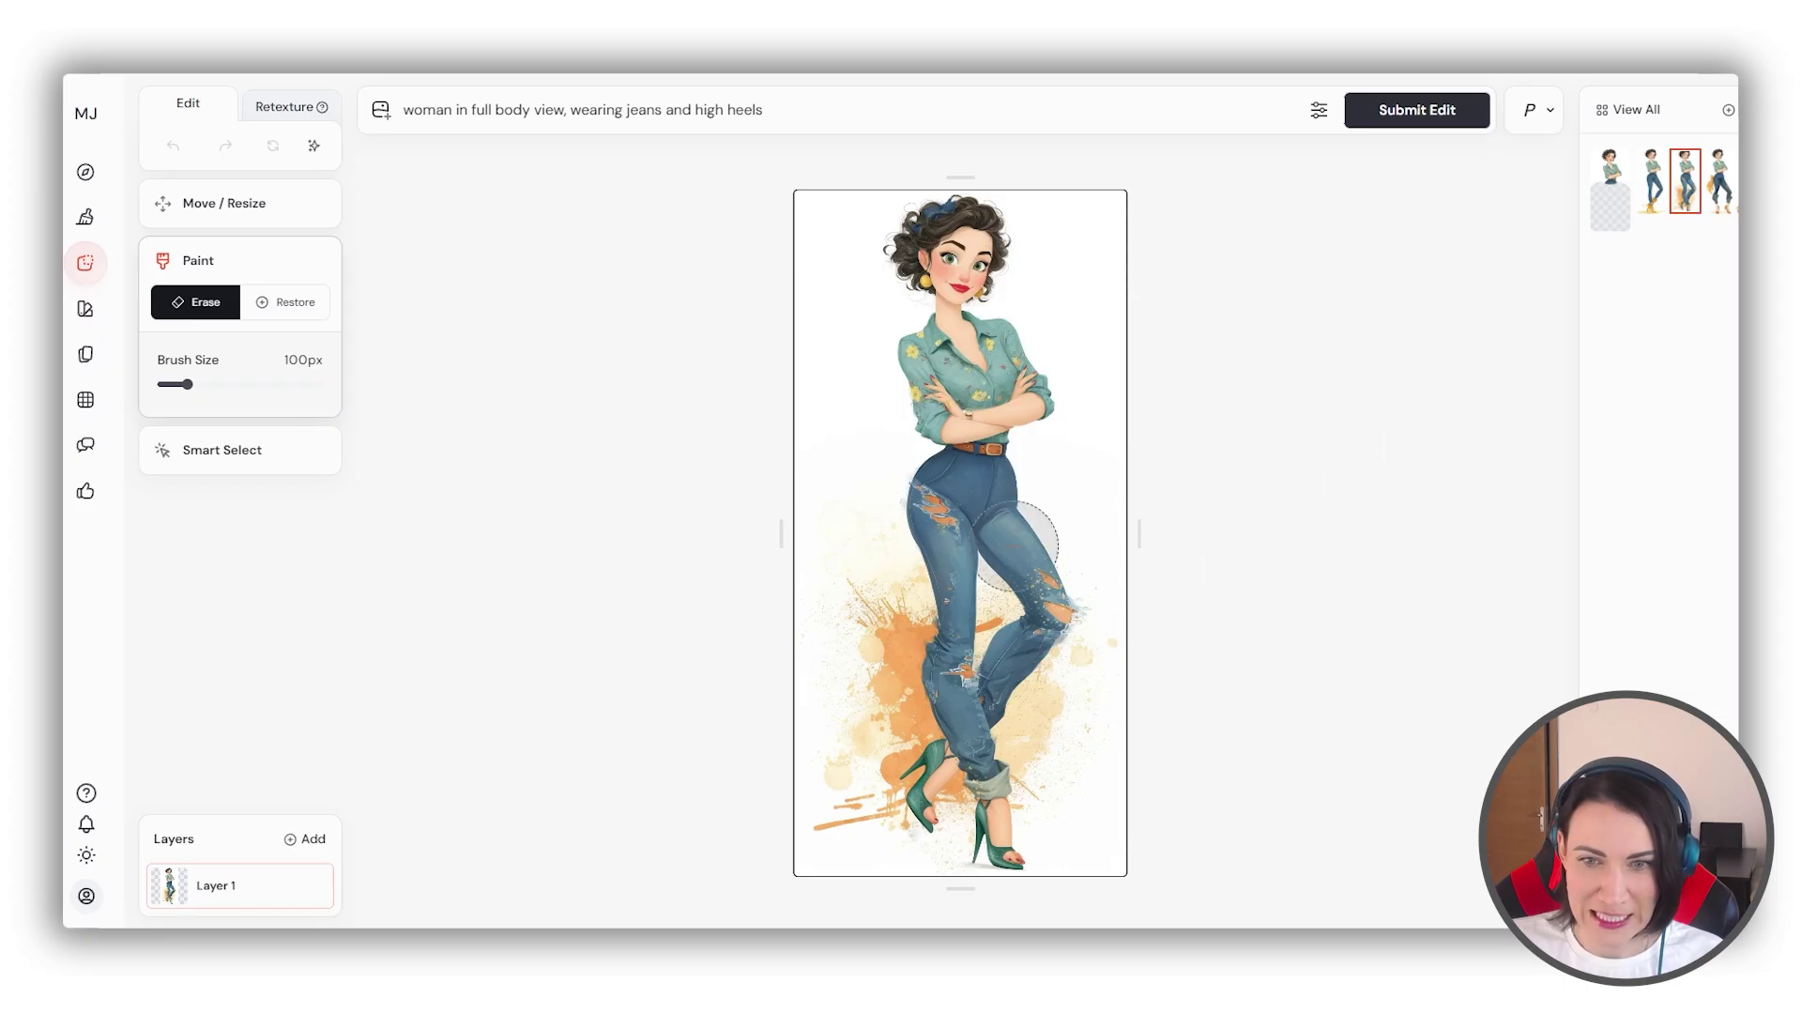
left_click(1720, 195)
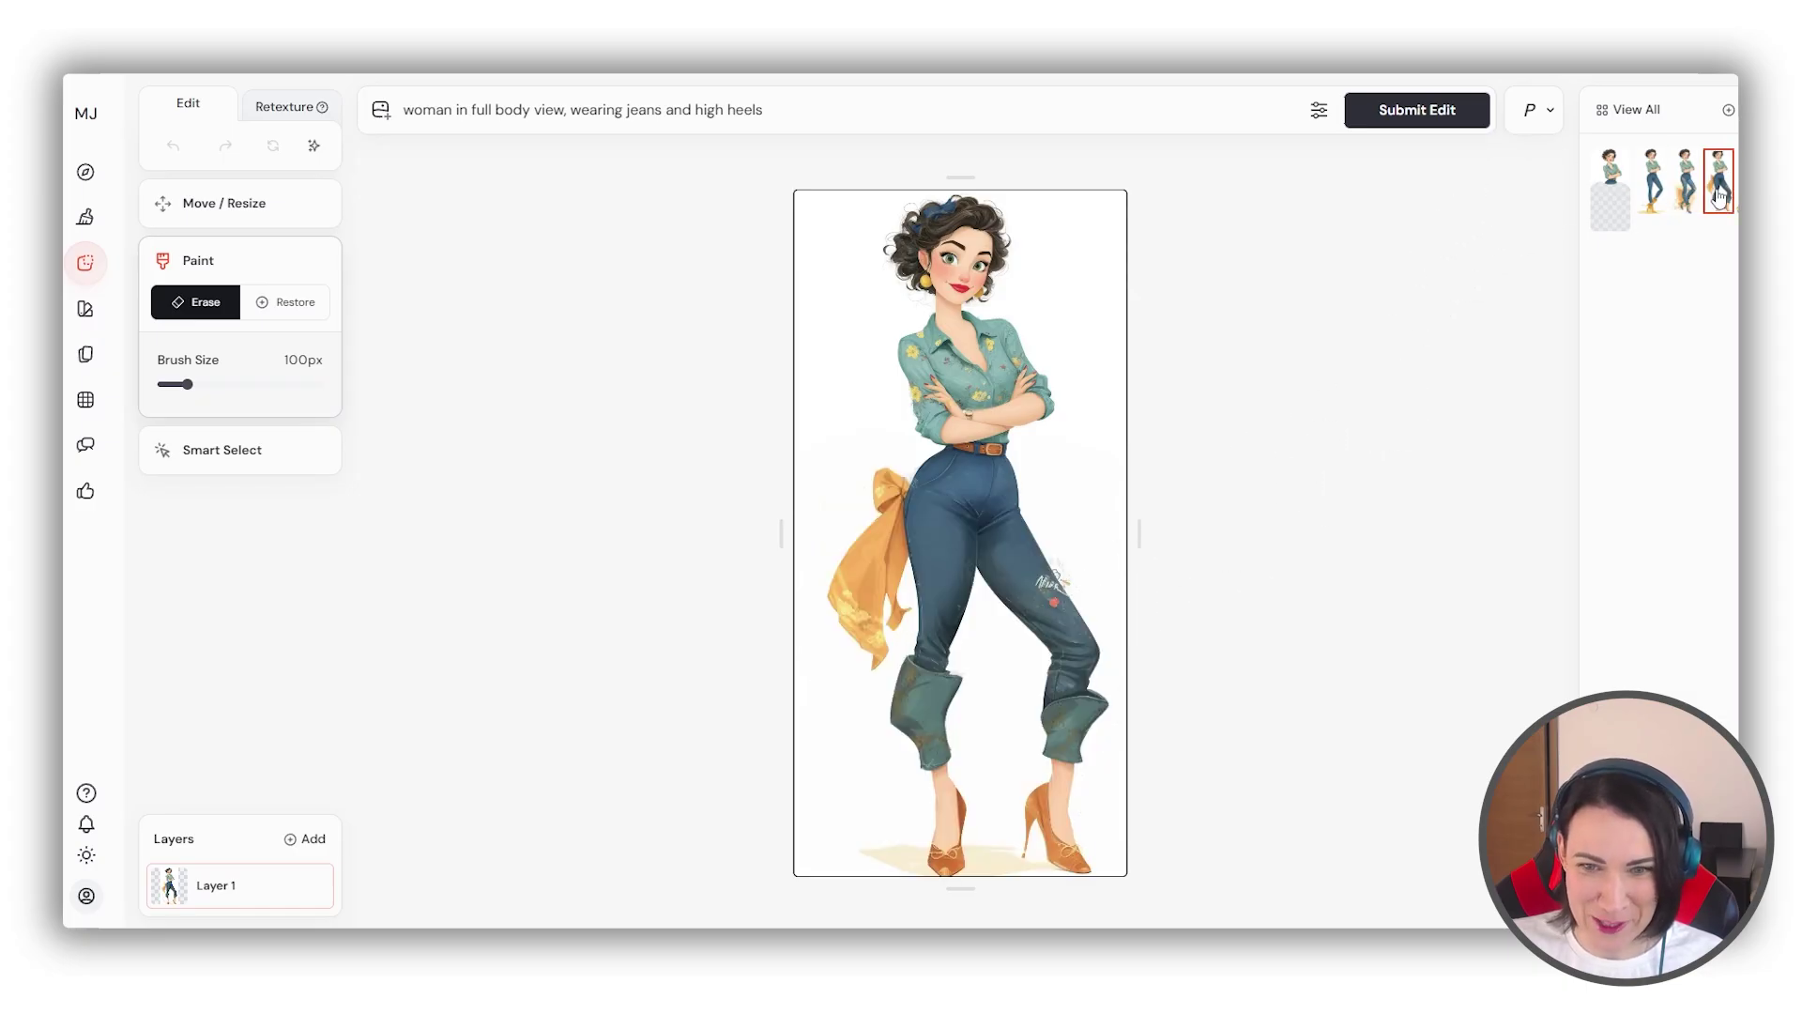
left_click(1737, 195)
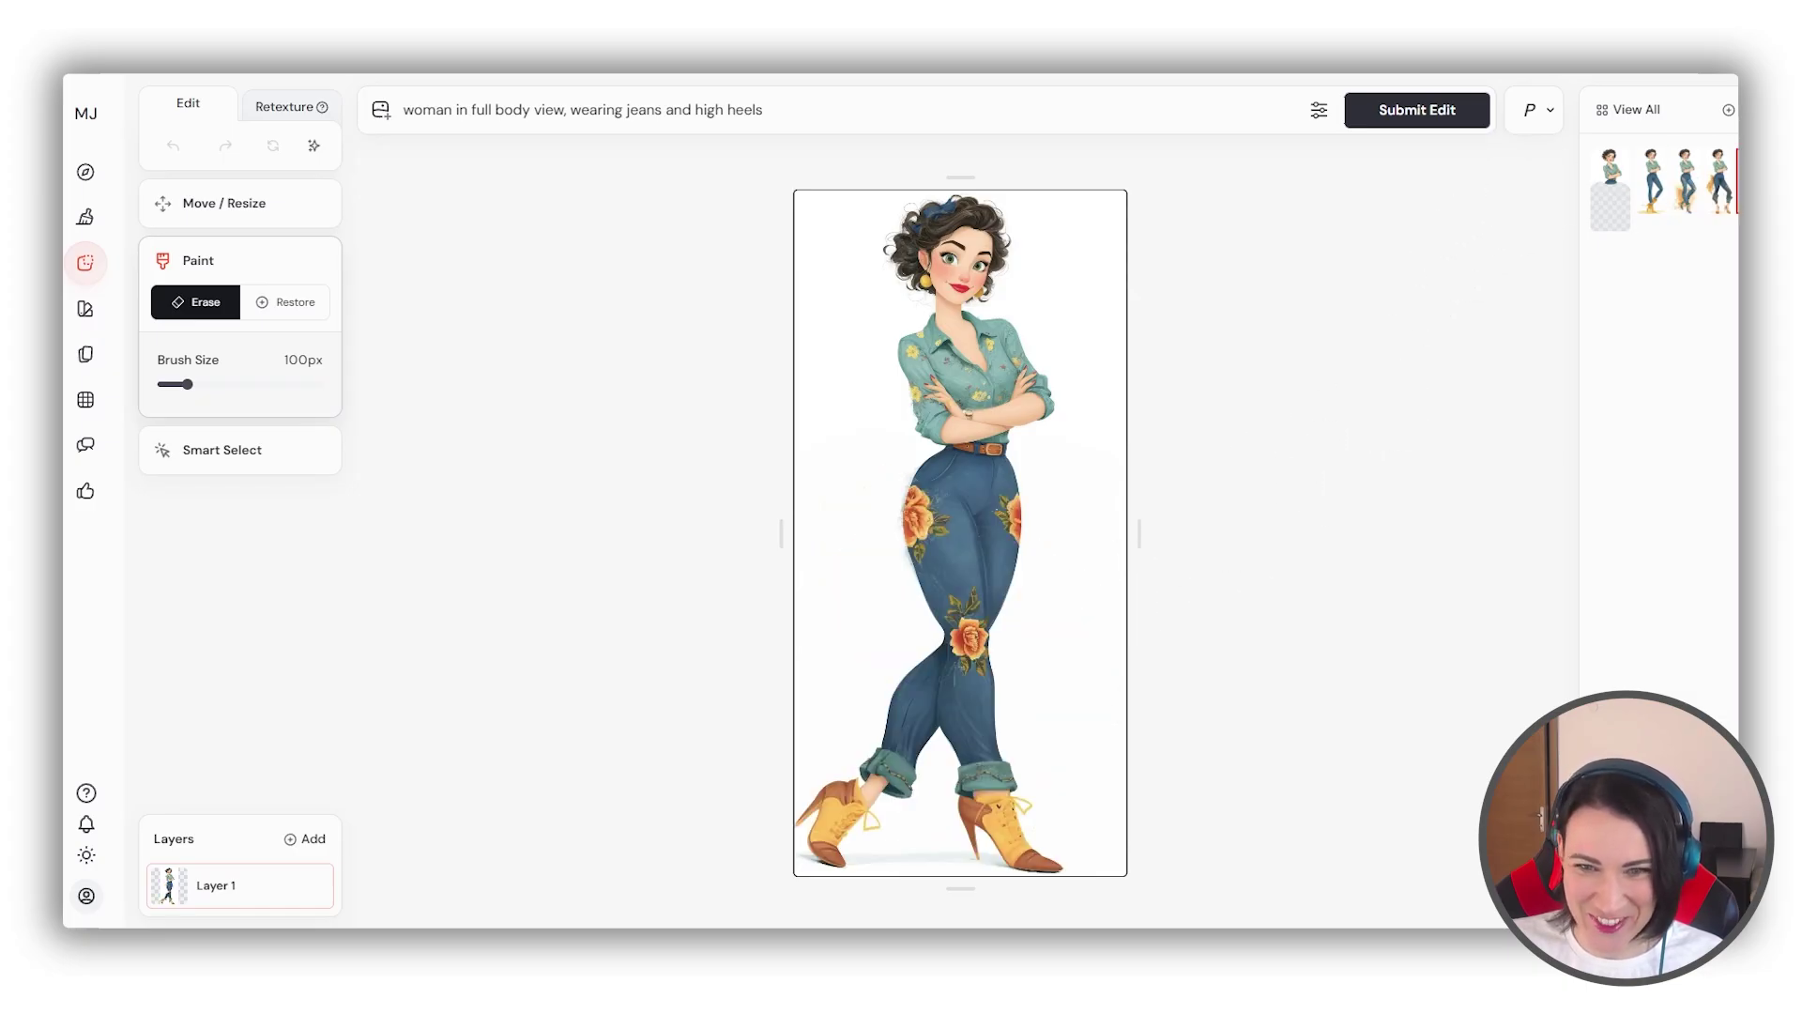
left_click(1654, 192)
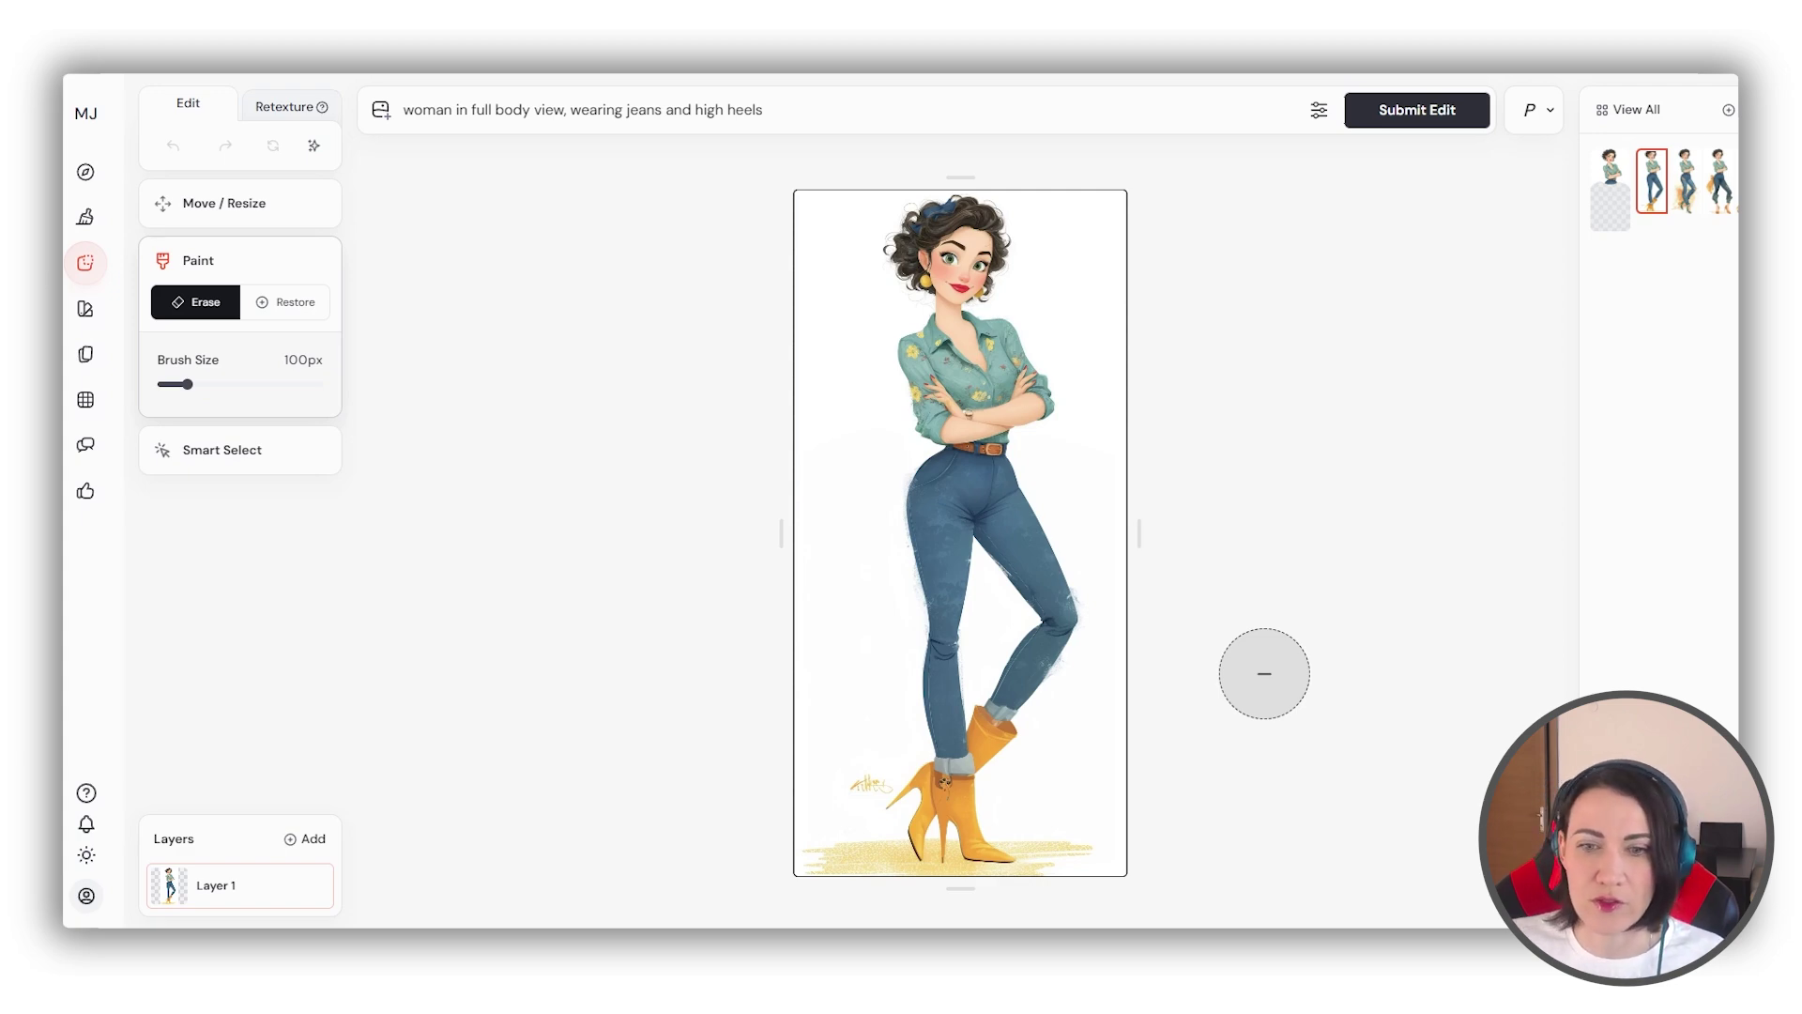
Review the remaining jeans-and-heels variants once more and reselect the one with yellow boots.
left_click(1688, 188)
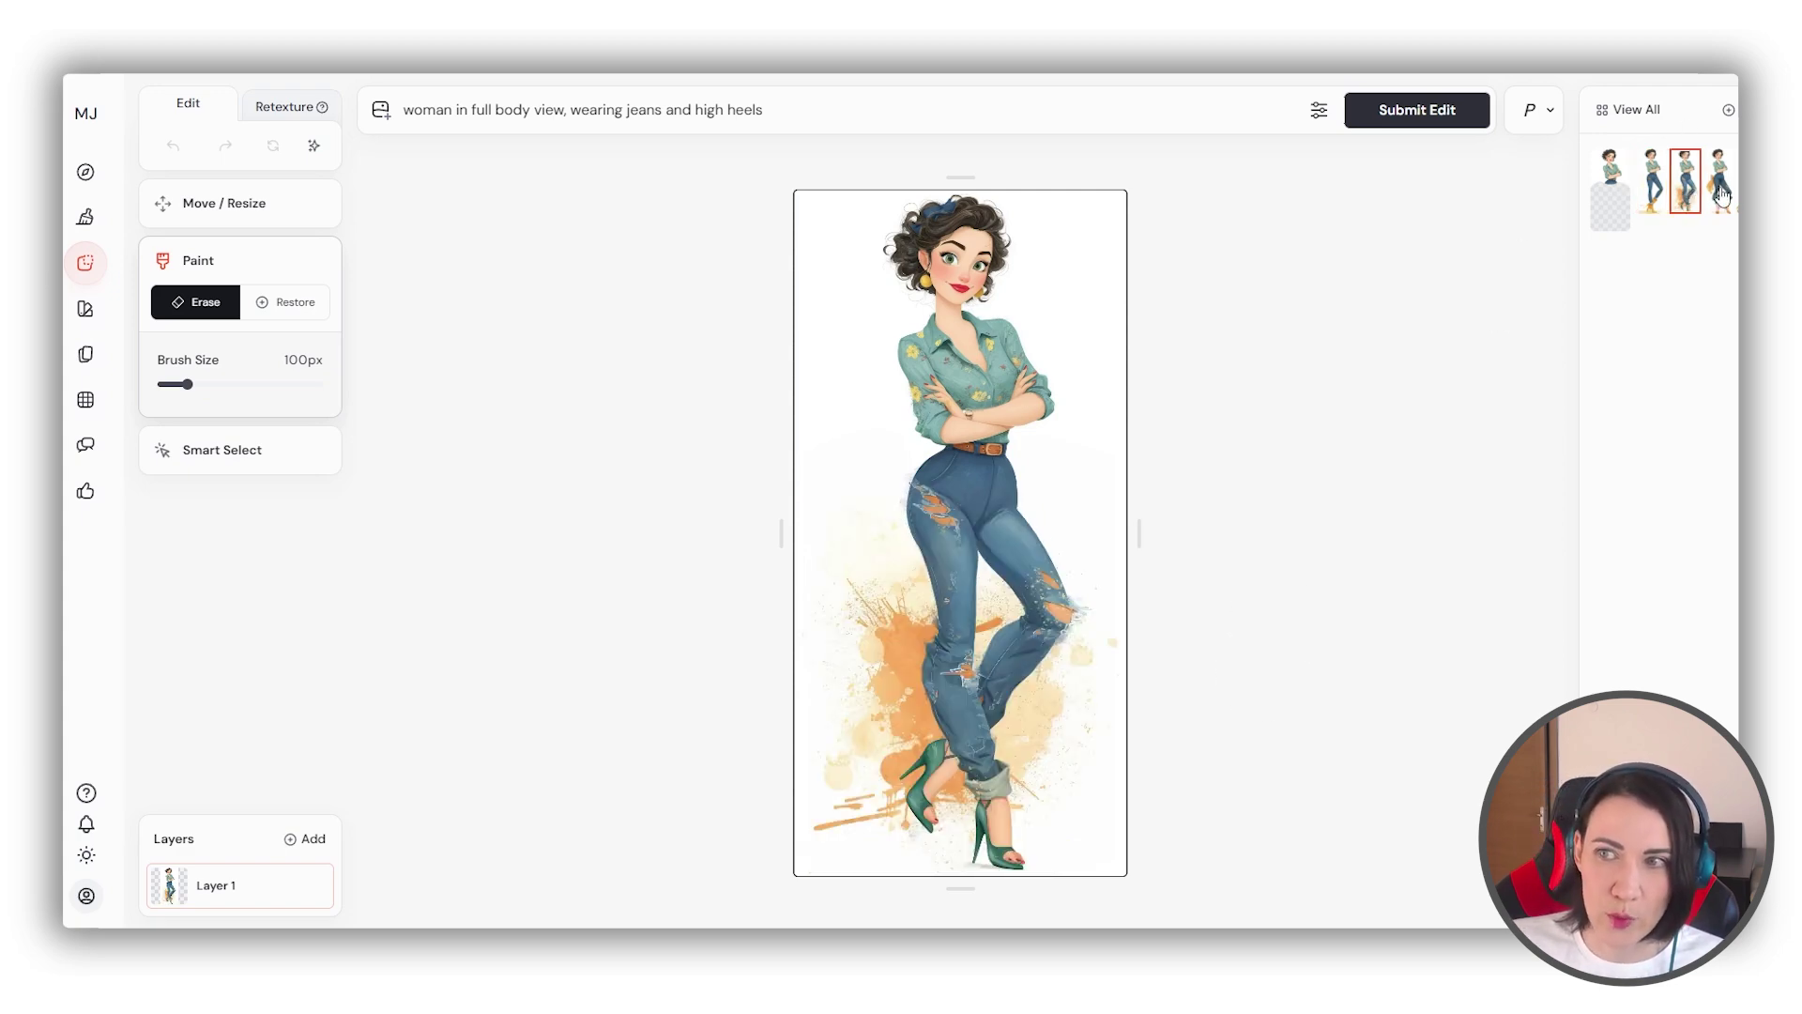
left_click(1721, 192)
left_click(1735, 196)
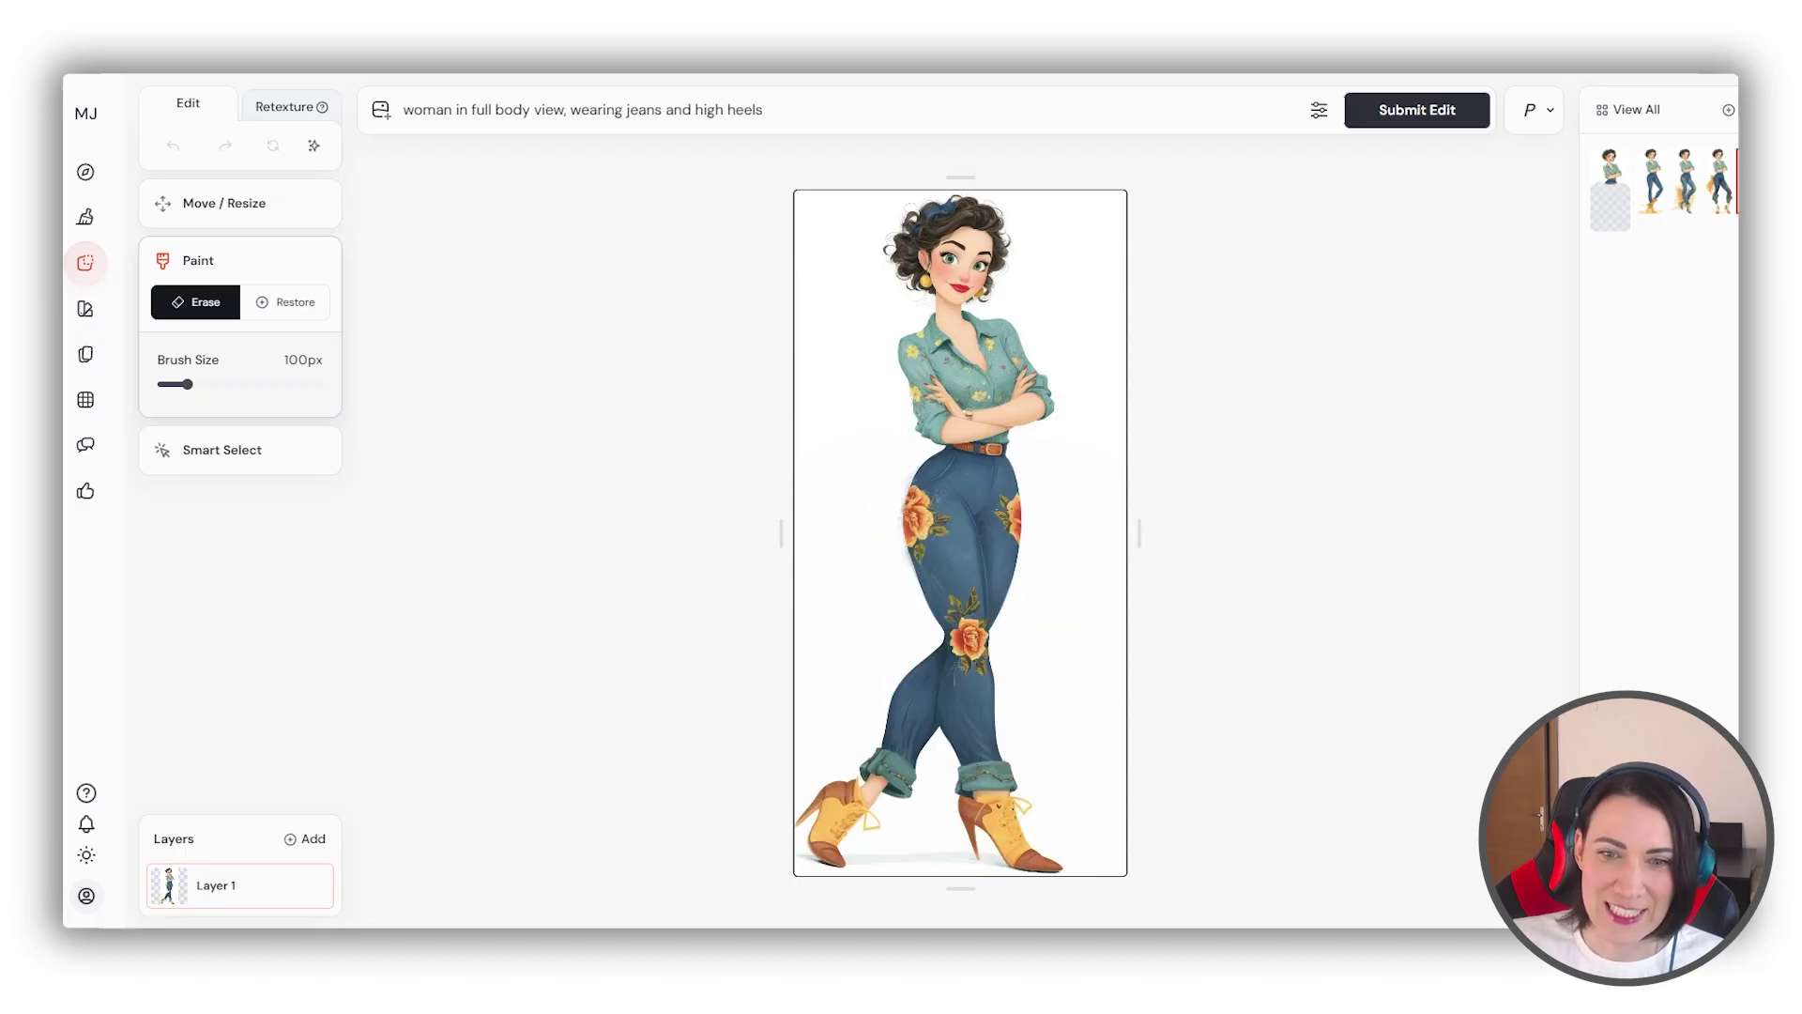
left_click(1654, 201)
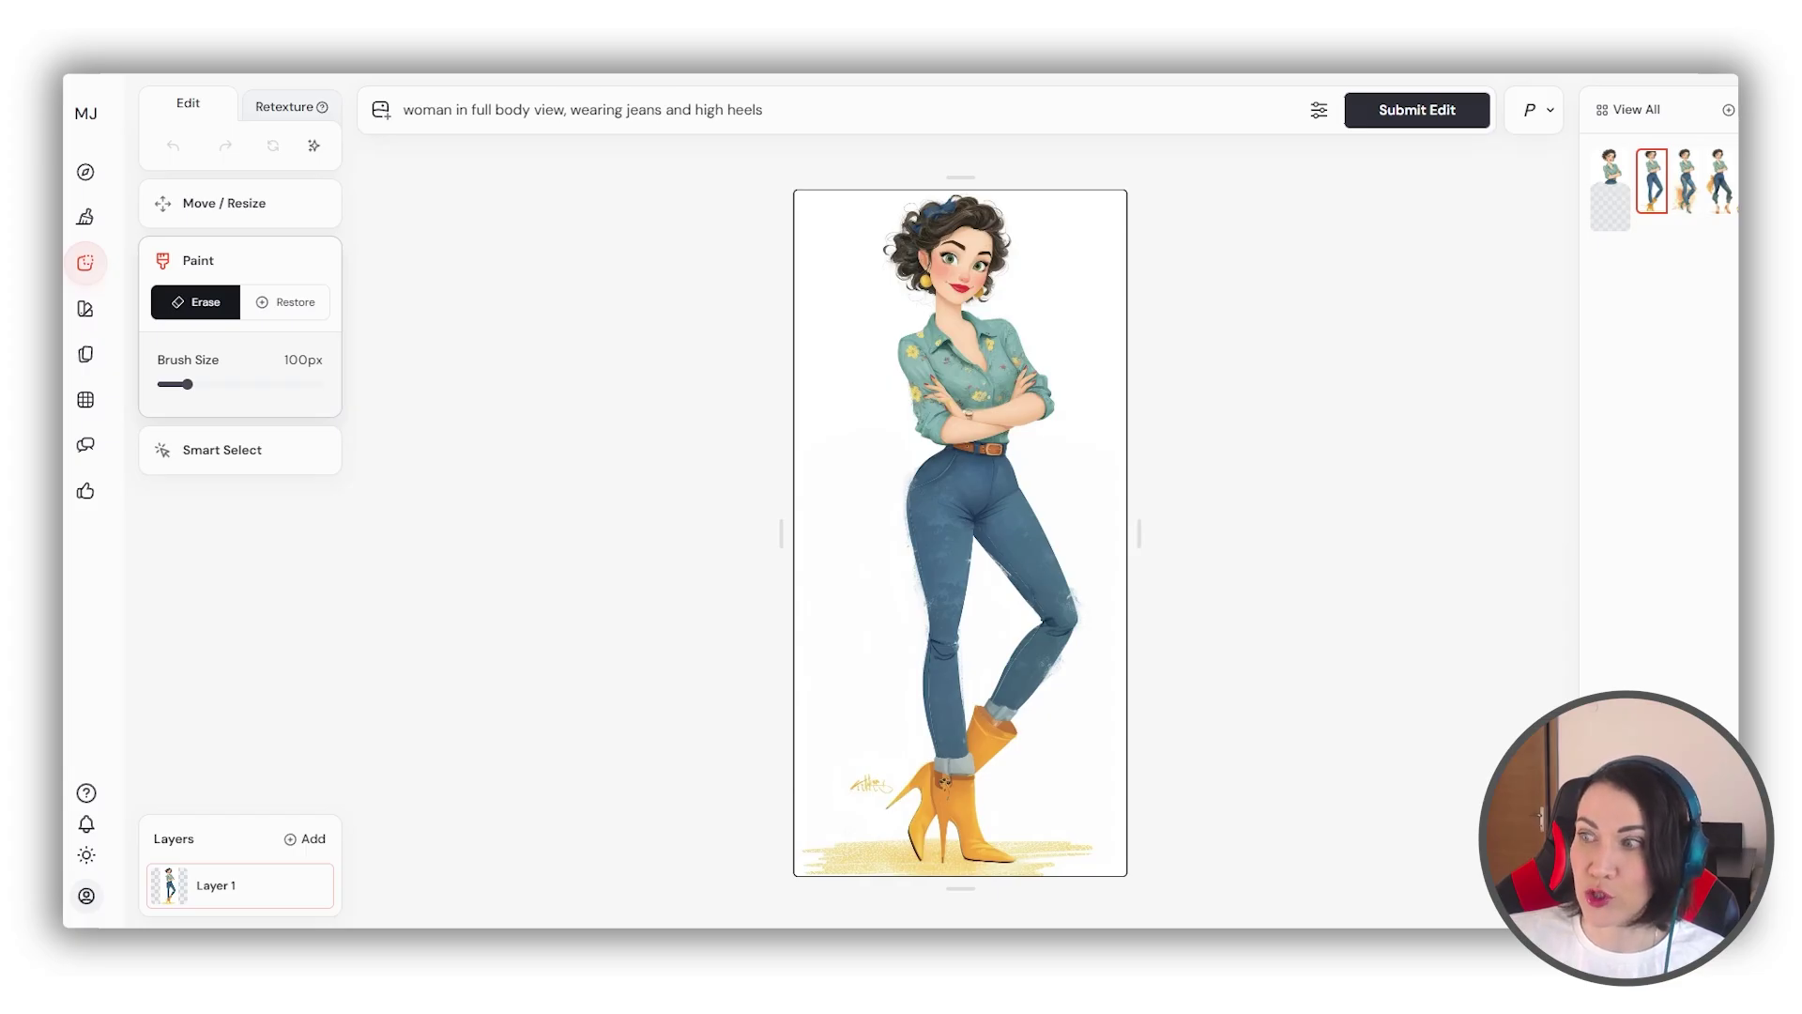
Switch to the image viewer, examine the pink-haired and red-robed character sheets, and close both images.
key("alt+Tab")
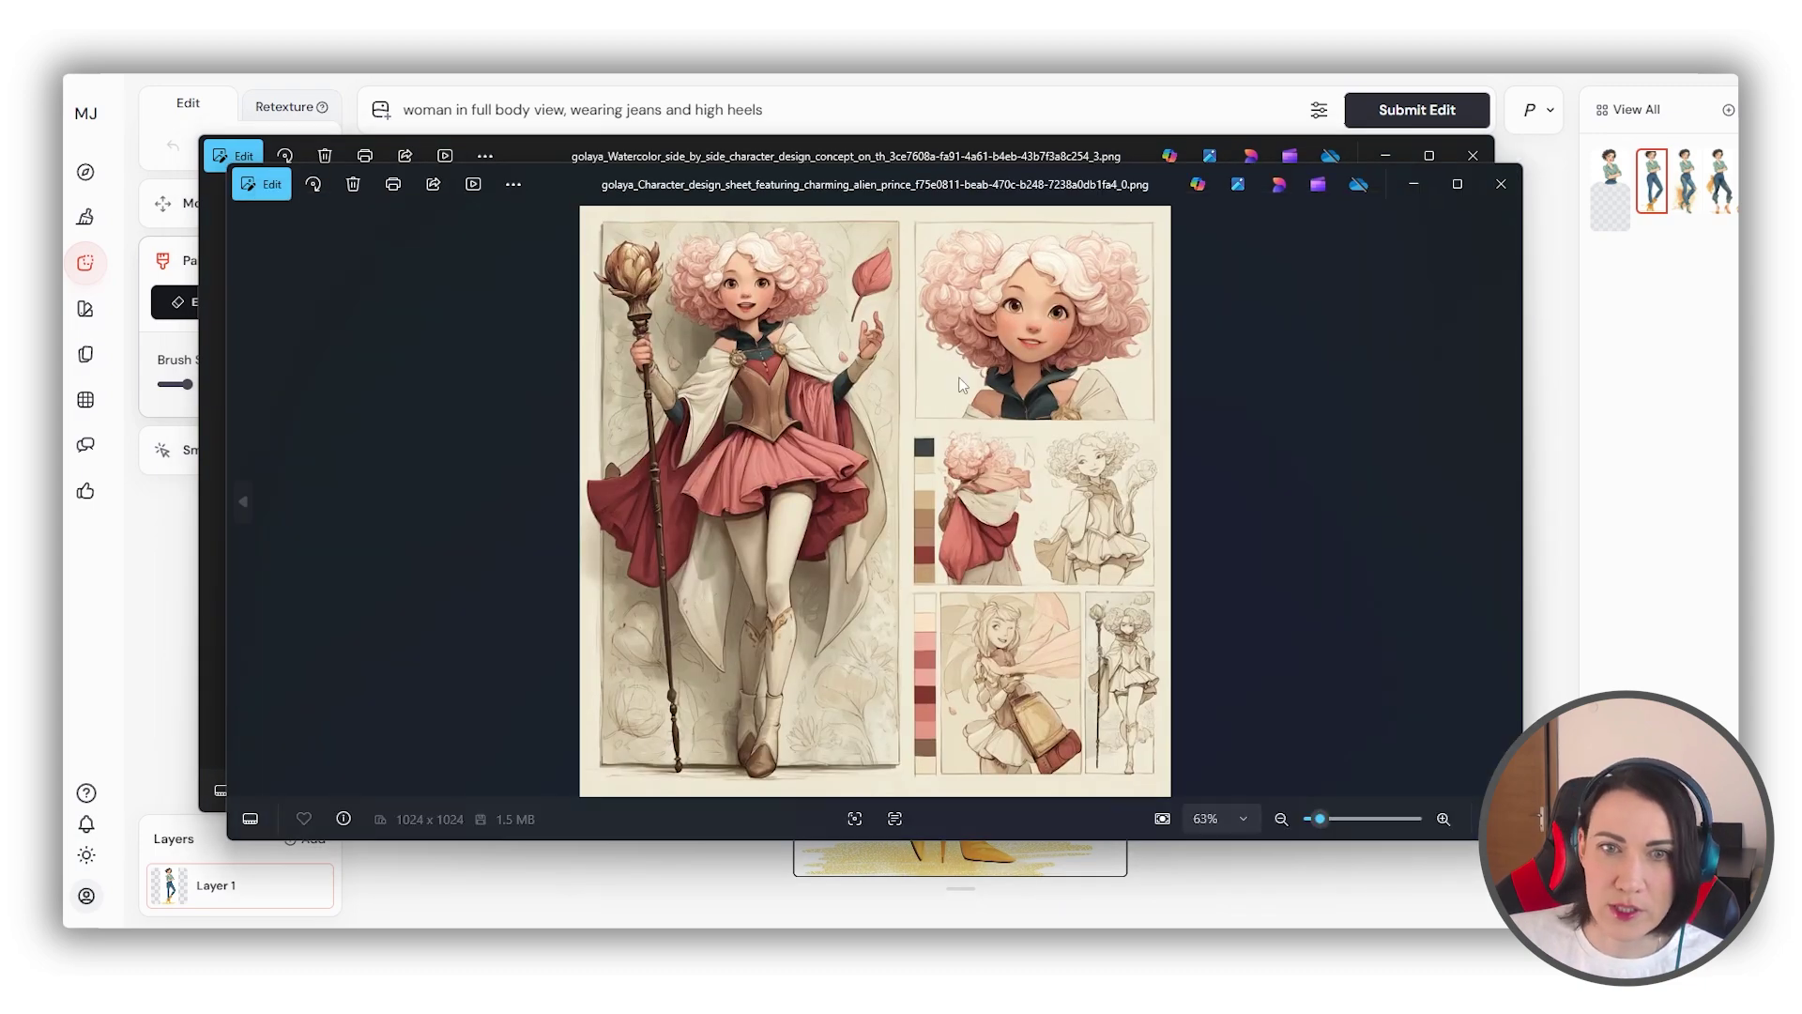
left_click(1501, 184)
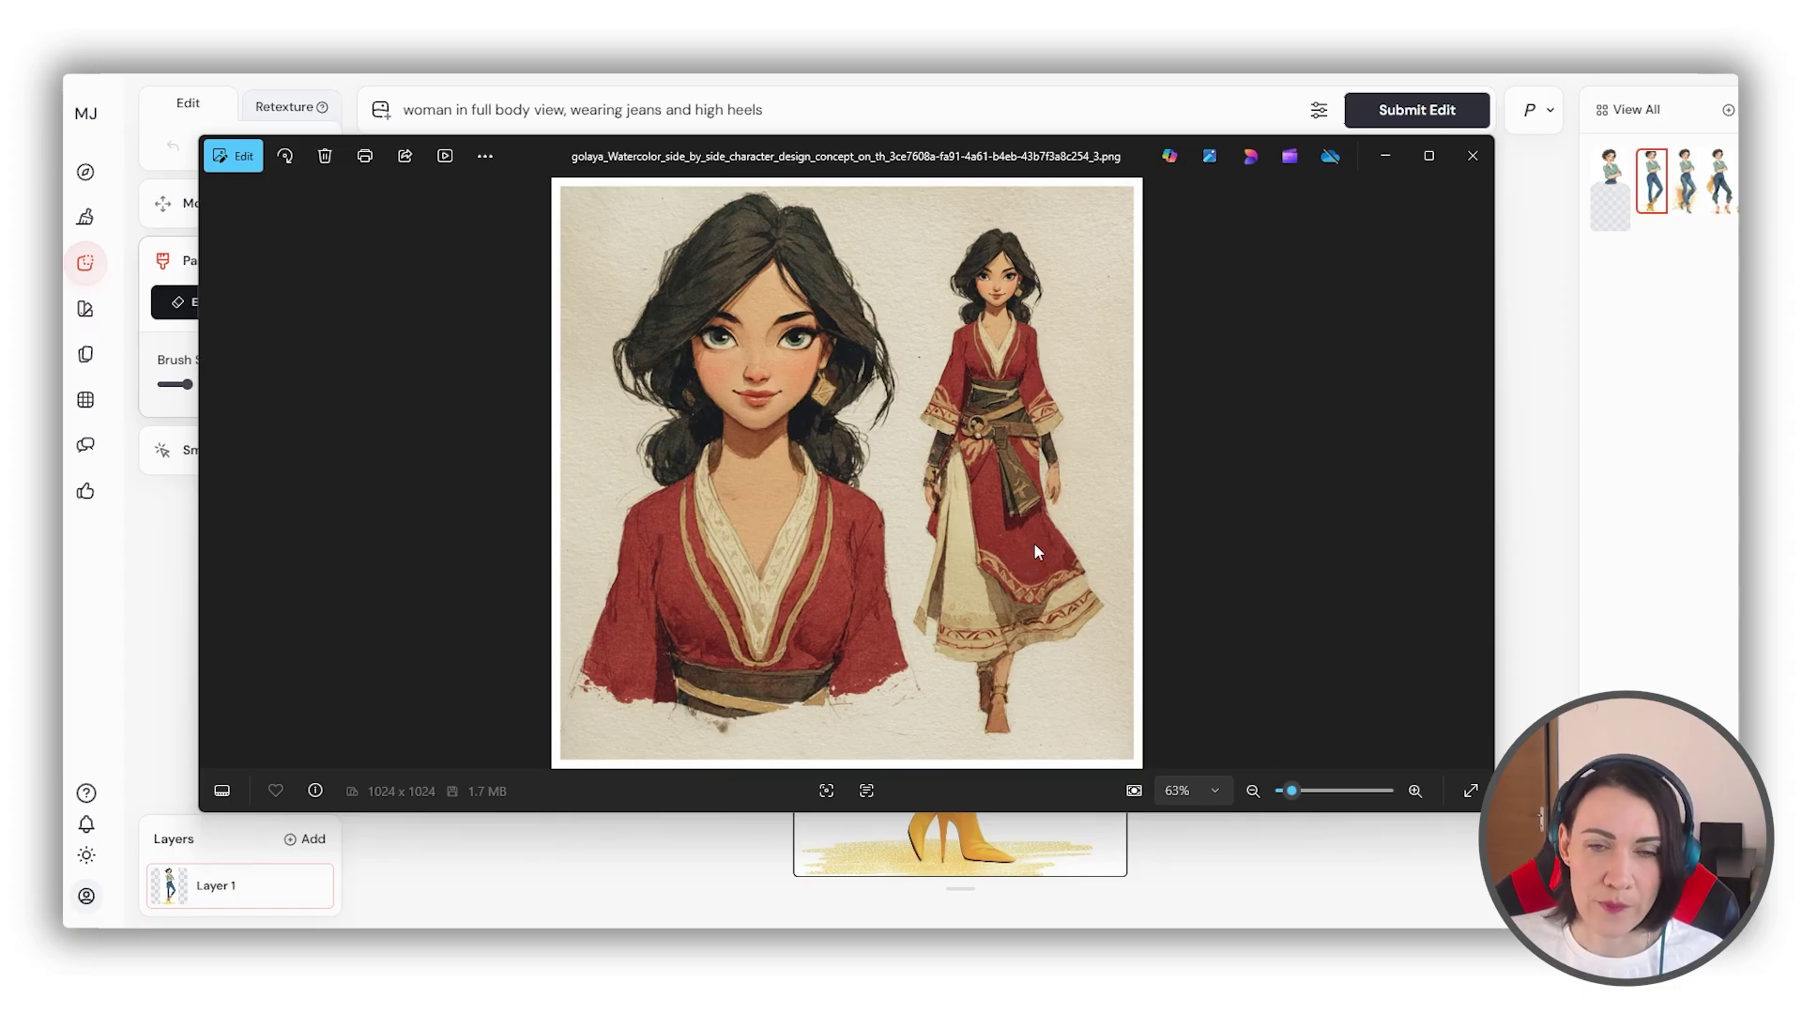
left_click(1473, 155)
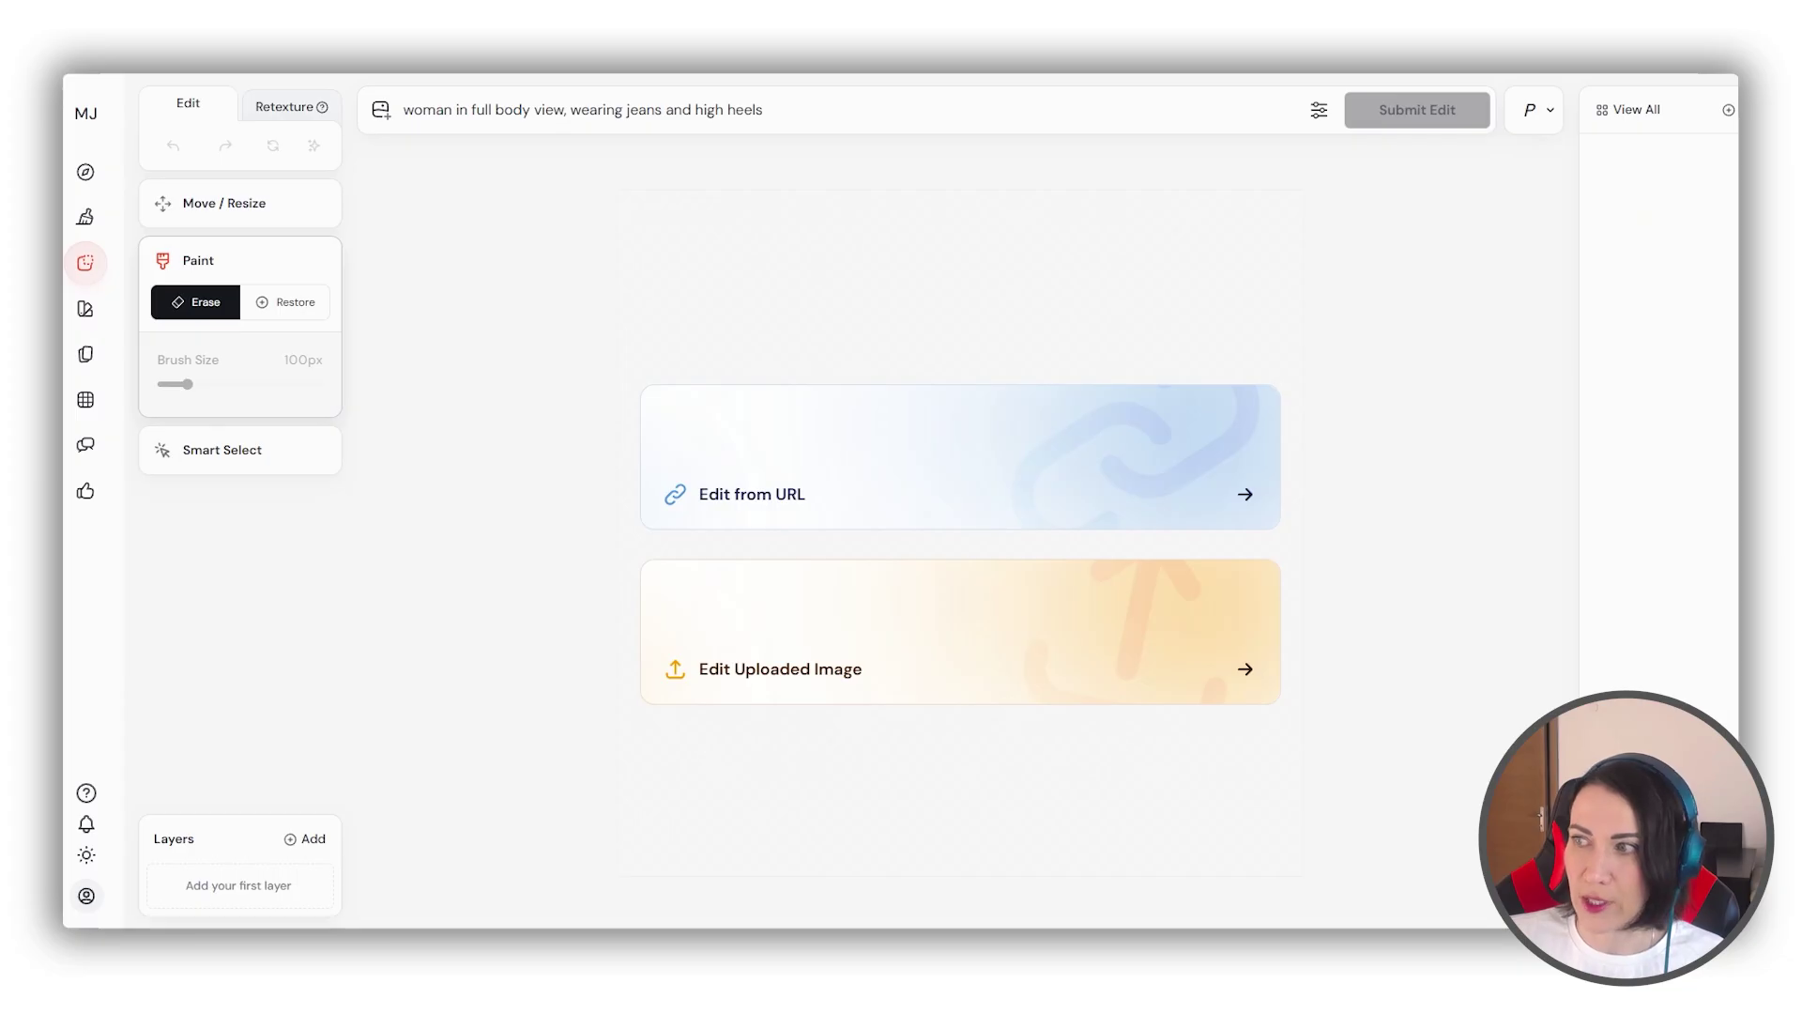
Load the red-robed character sheet into the Midjourney editor, crop the canvas to the large portrait, shorten the prompt to "woman" and submit the edit.
left_click_drag(1524, 403, 1040, 547)
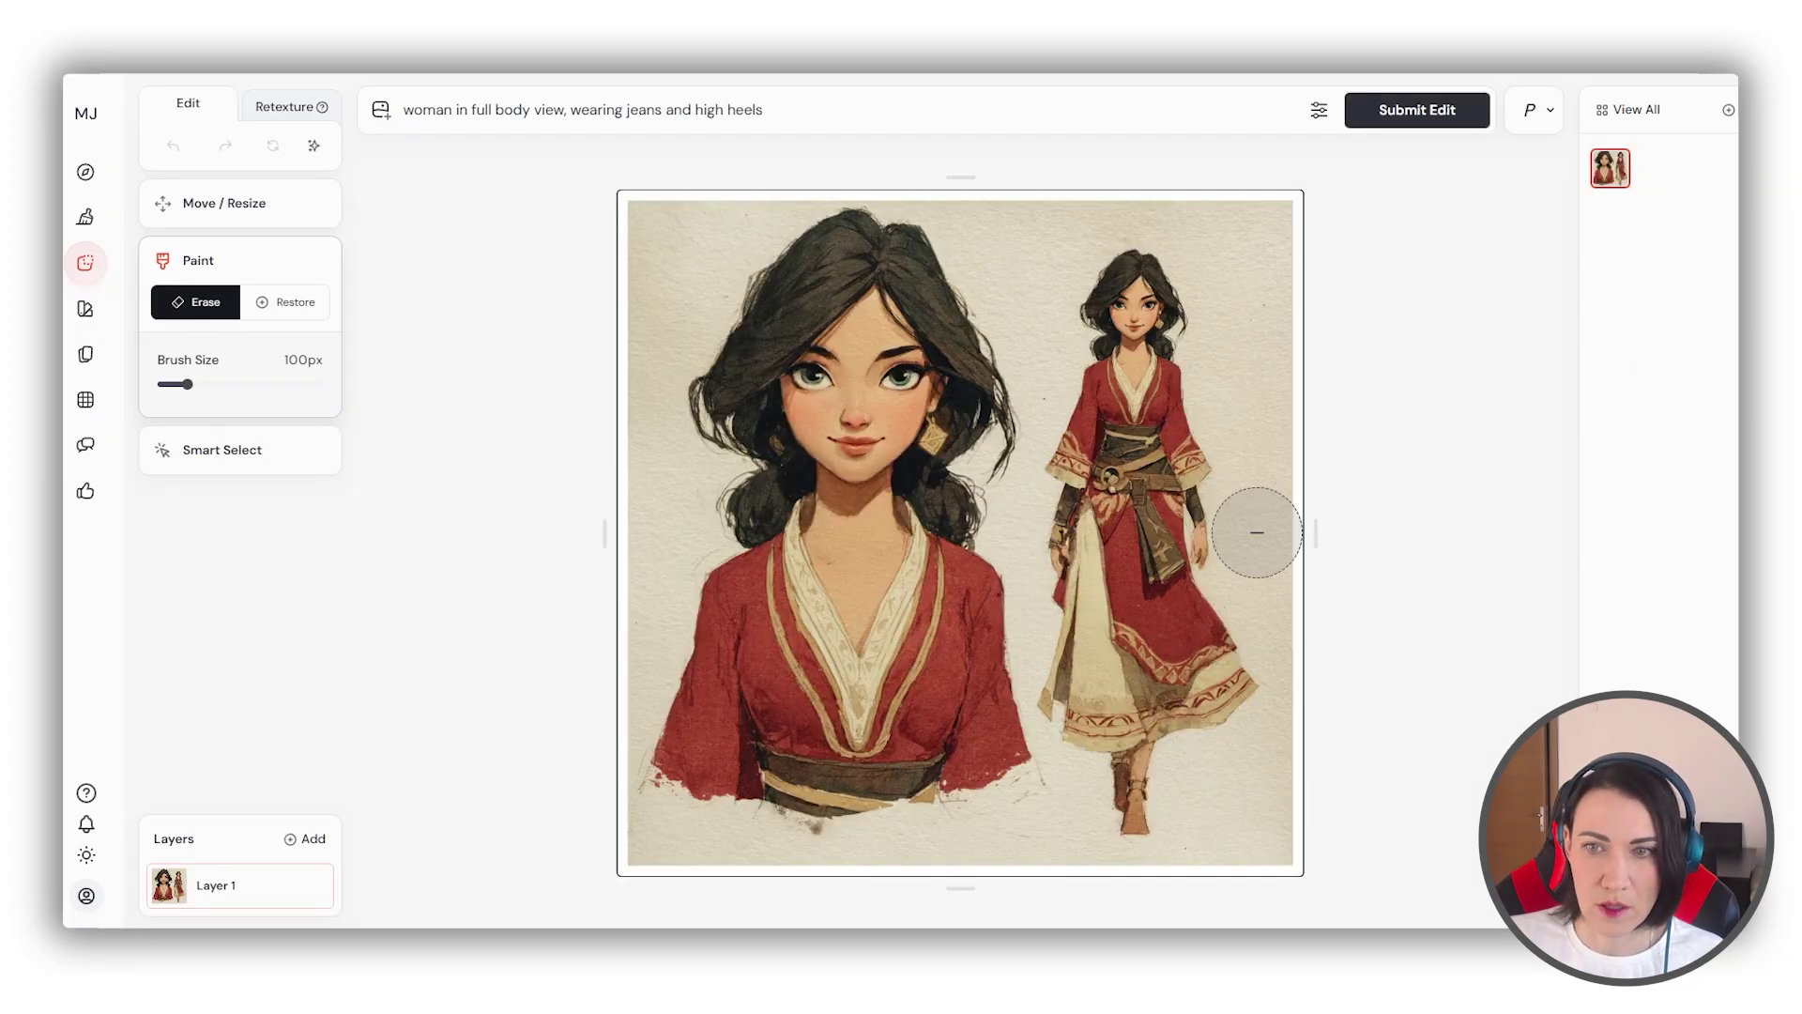
left_click_drag(1317, 535, 1055, 537)
left_click(771, 114)
left_click_drag(772, 114, 449, 110)
key("BackSpace")
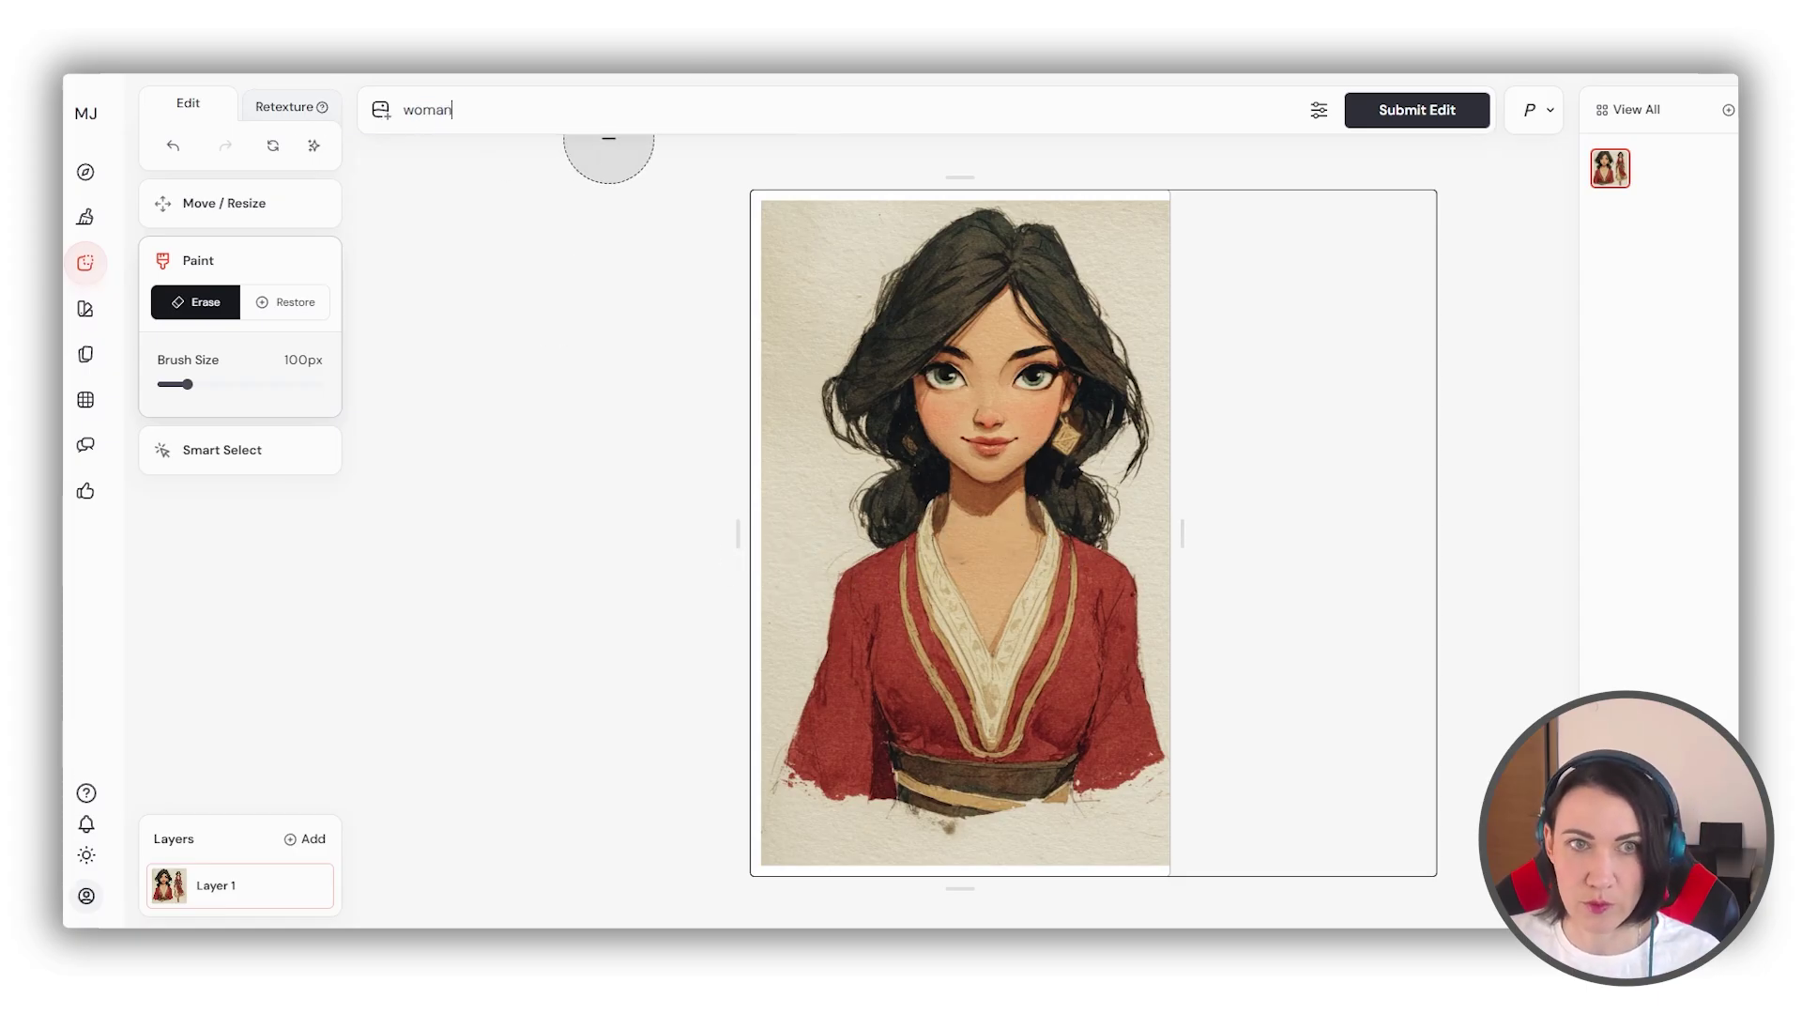
left_click(1408, 113)
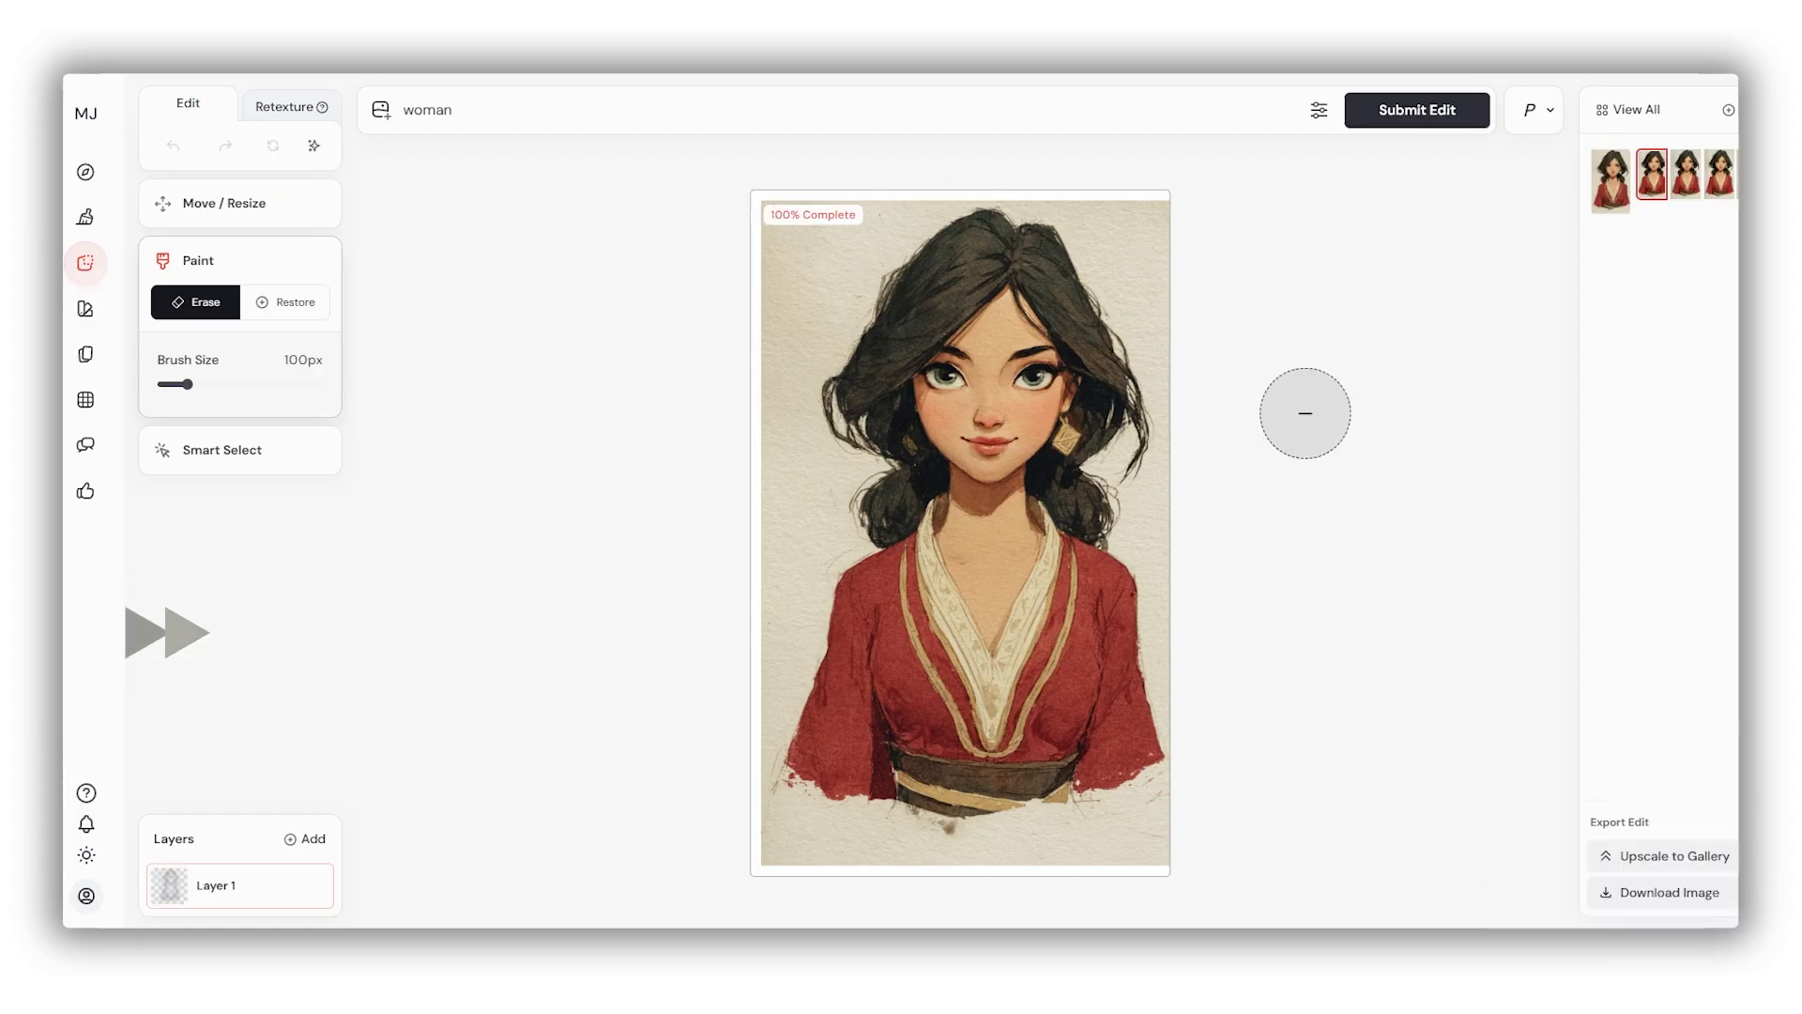
Compare the cropped portrait variants, return to the first one and upscale it to the gallery.
left_click(1687, 193)
left_click(1729, 190)
left_click(1652, 173)
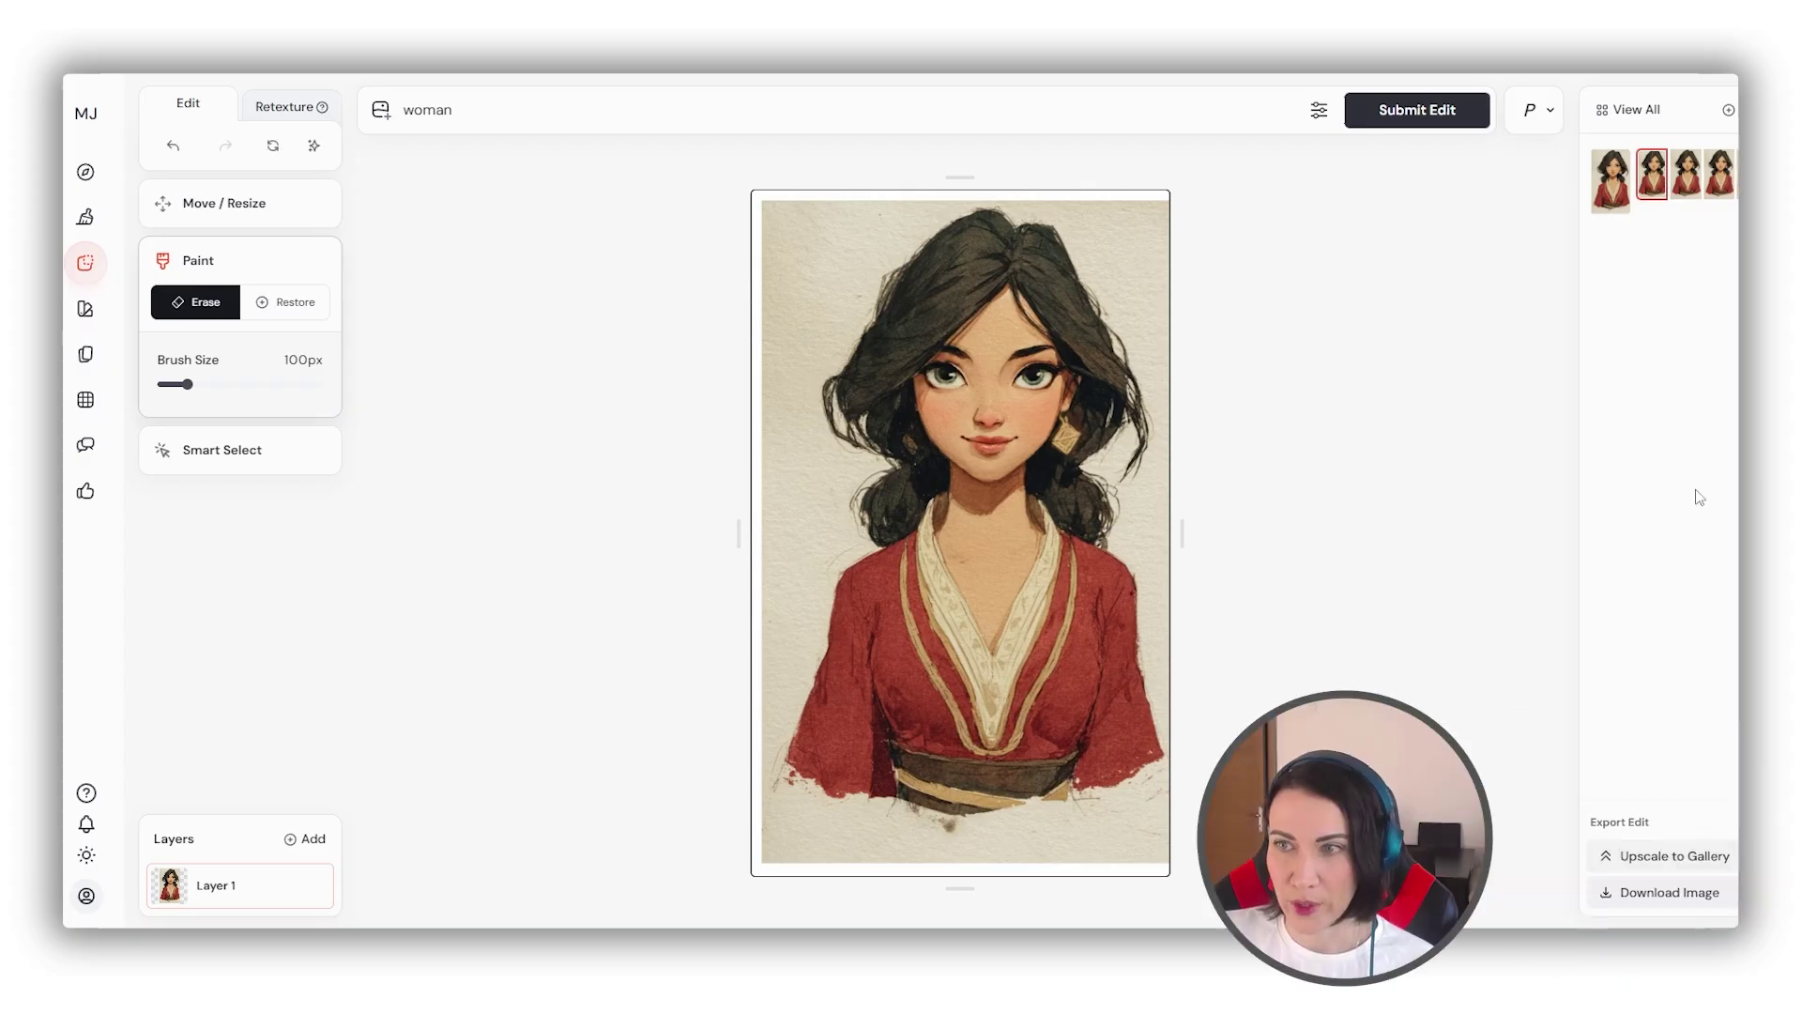
left_click(1656, 854)
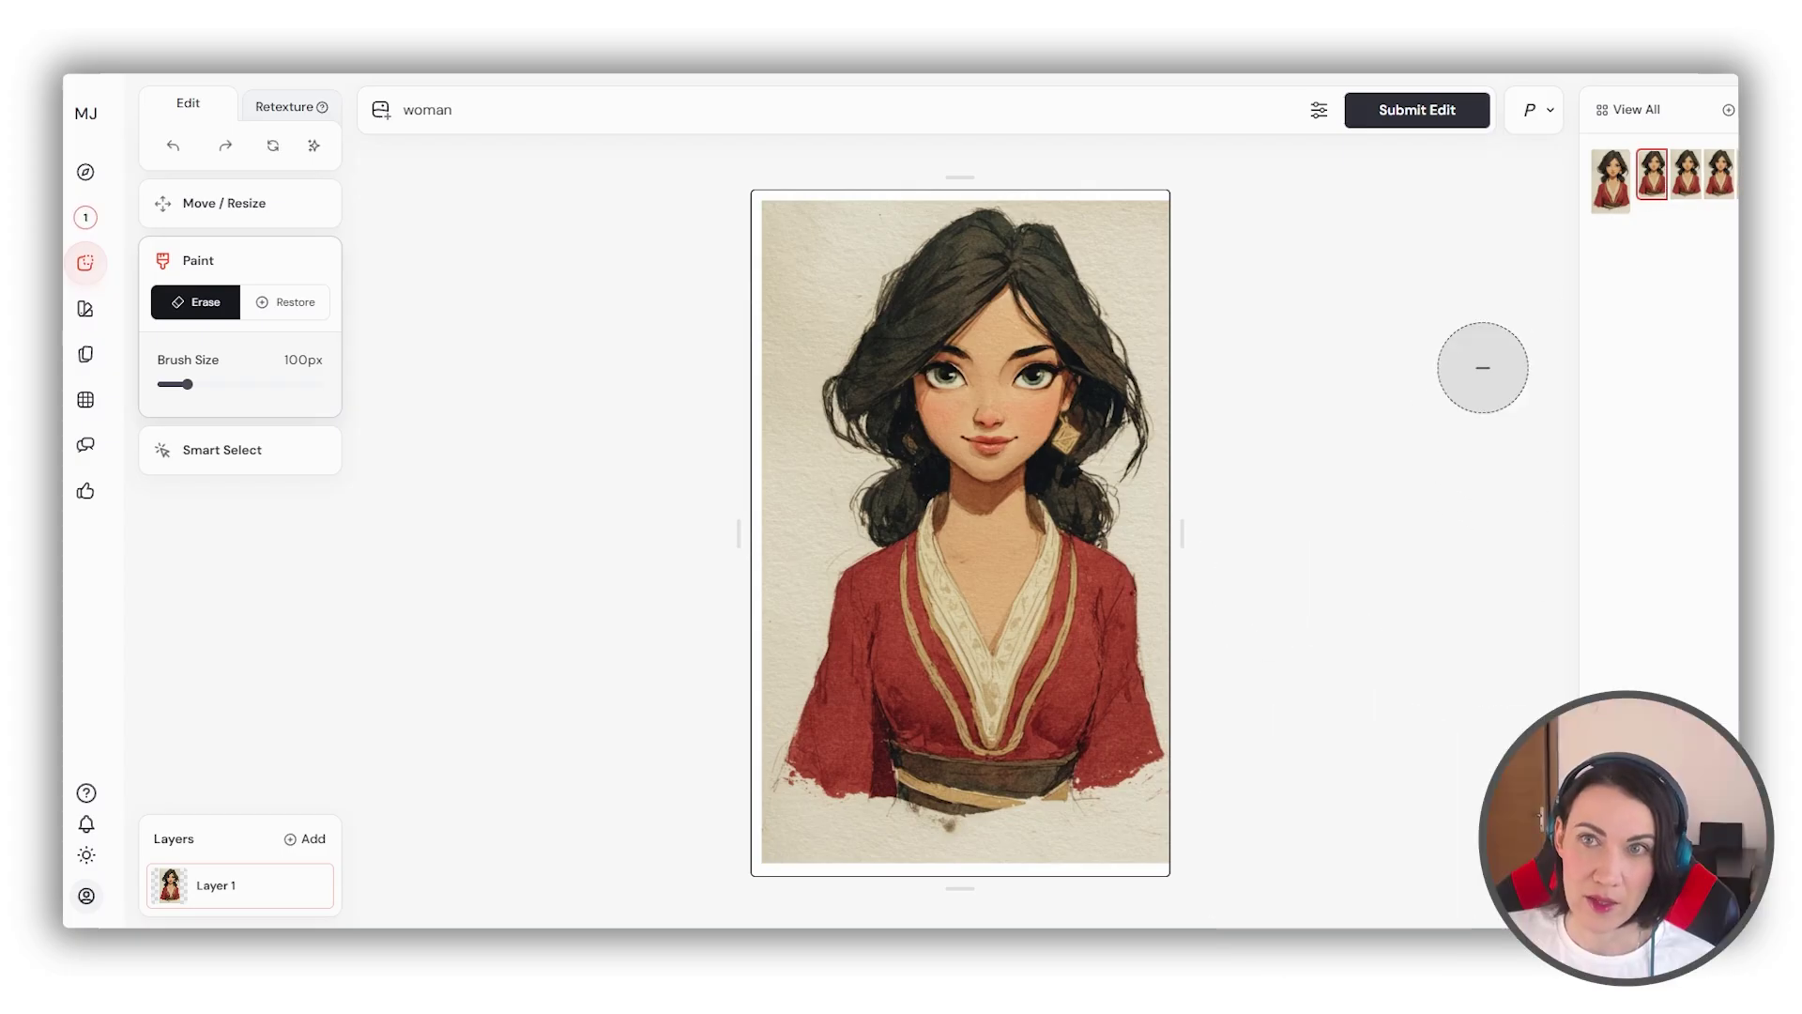
Start a new edit with the red-robed sheet, crop it to the full-body figure, erase the portrait's leftover edge and submit it.
left_click(1728, 110)
left_click_drag(1073, 496, 1030, 543)
left_click_drag(605, 532, 1003, 516)
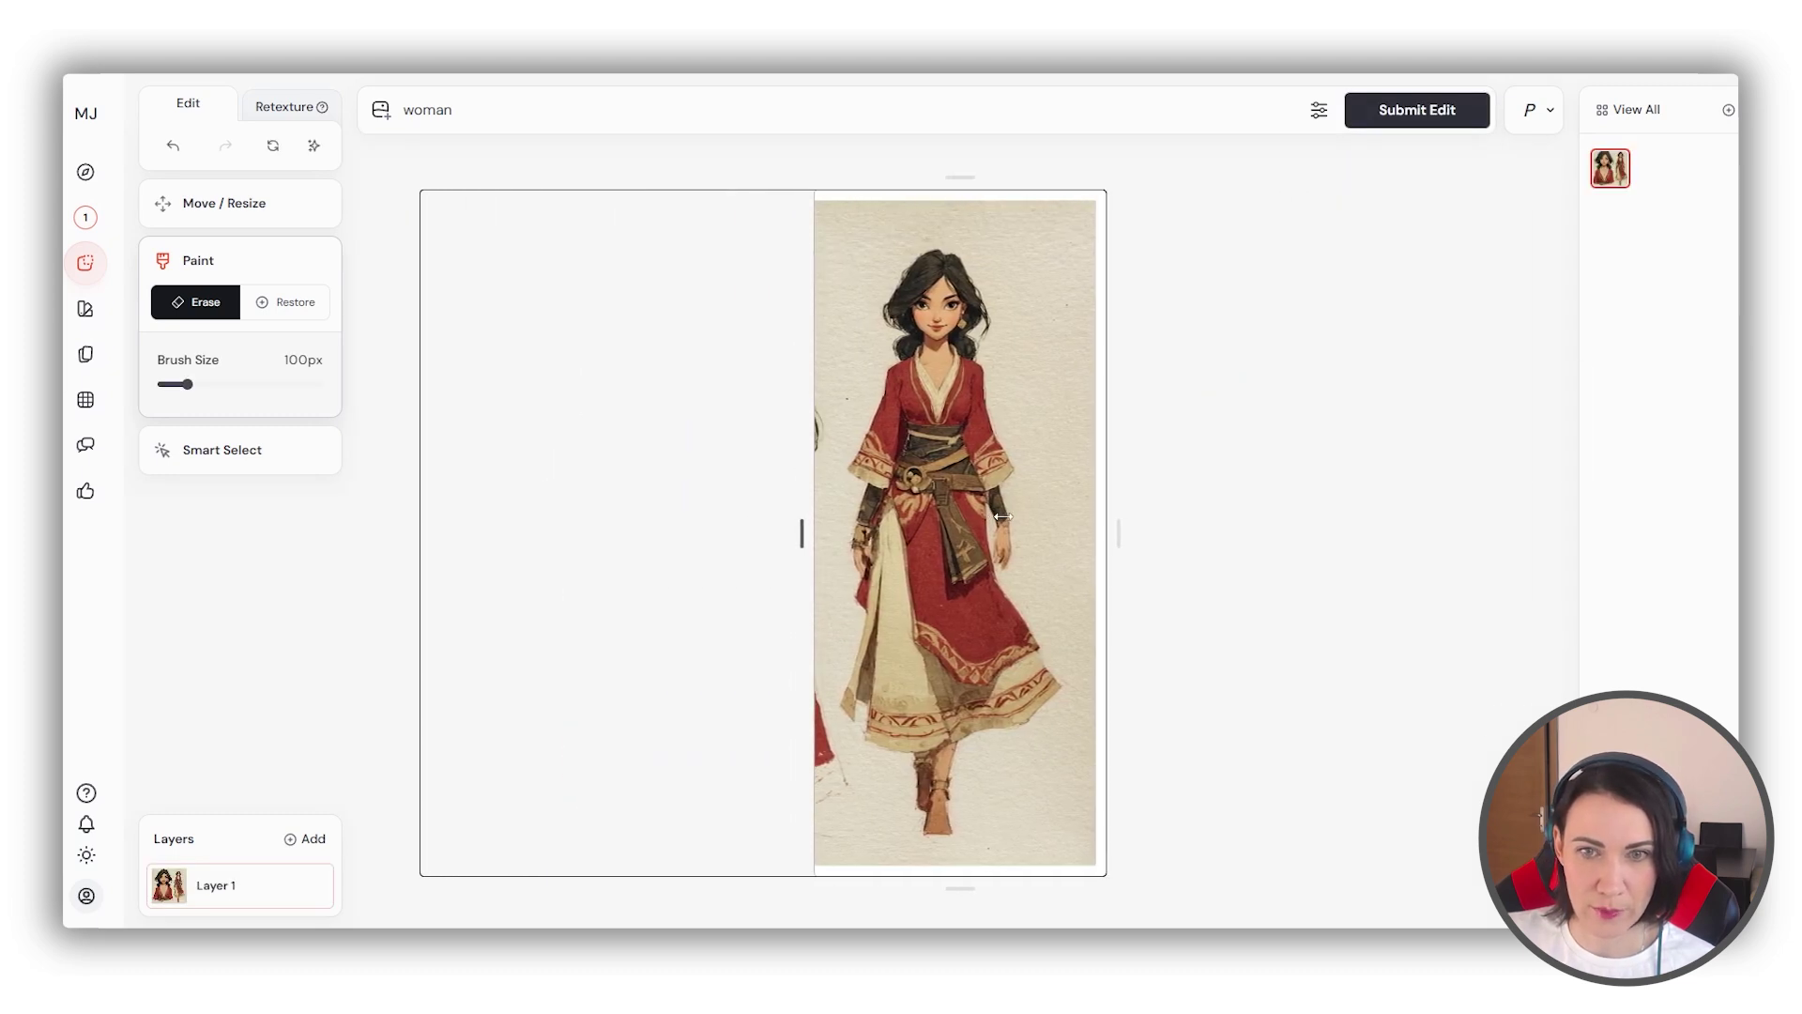
mouse_move(810, 824)
left_mouse_down()
mouse_move(777, 698)
mouse_move(787, 406)
left_mouse_up()
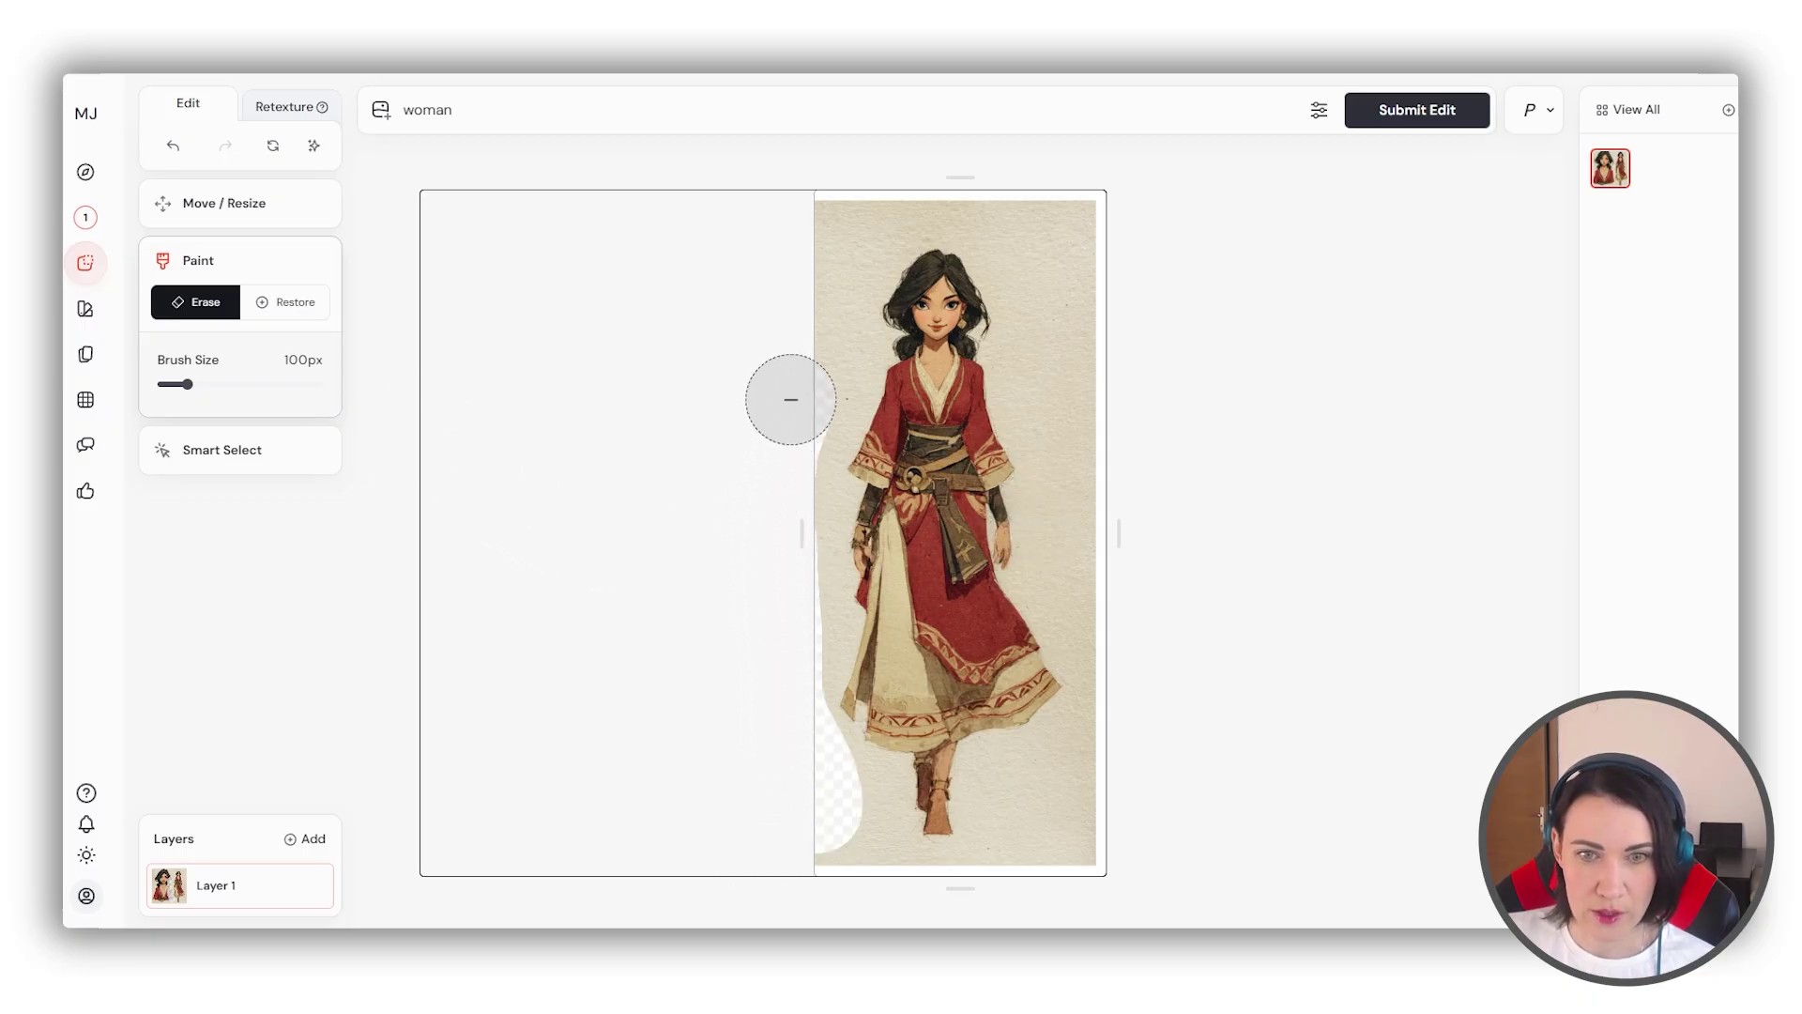
left_click(1412, 110)
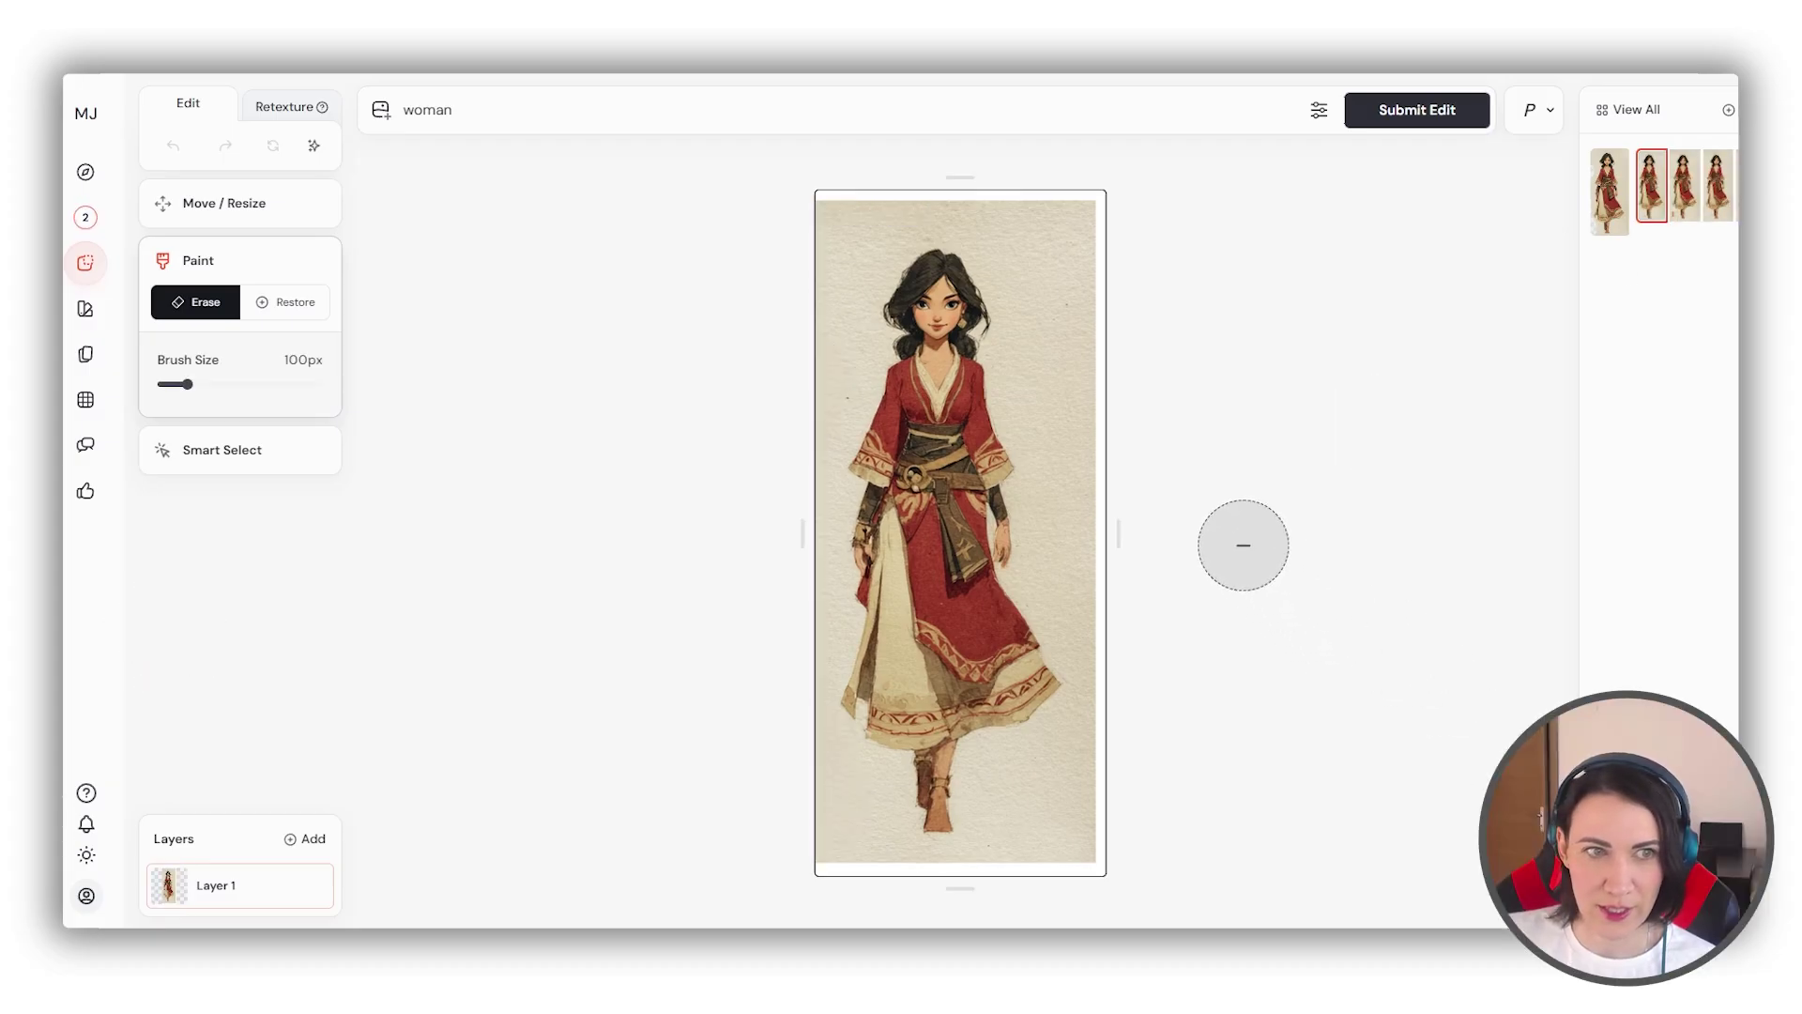
Save the third white gown image and the fourth surprised-emotion image from the creation gallery.
left_click(85, 217)
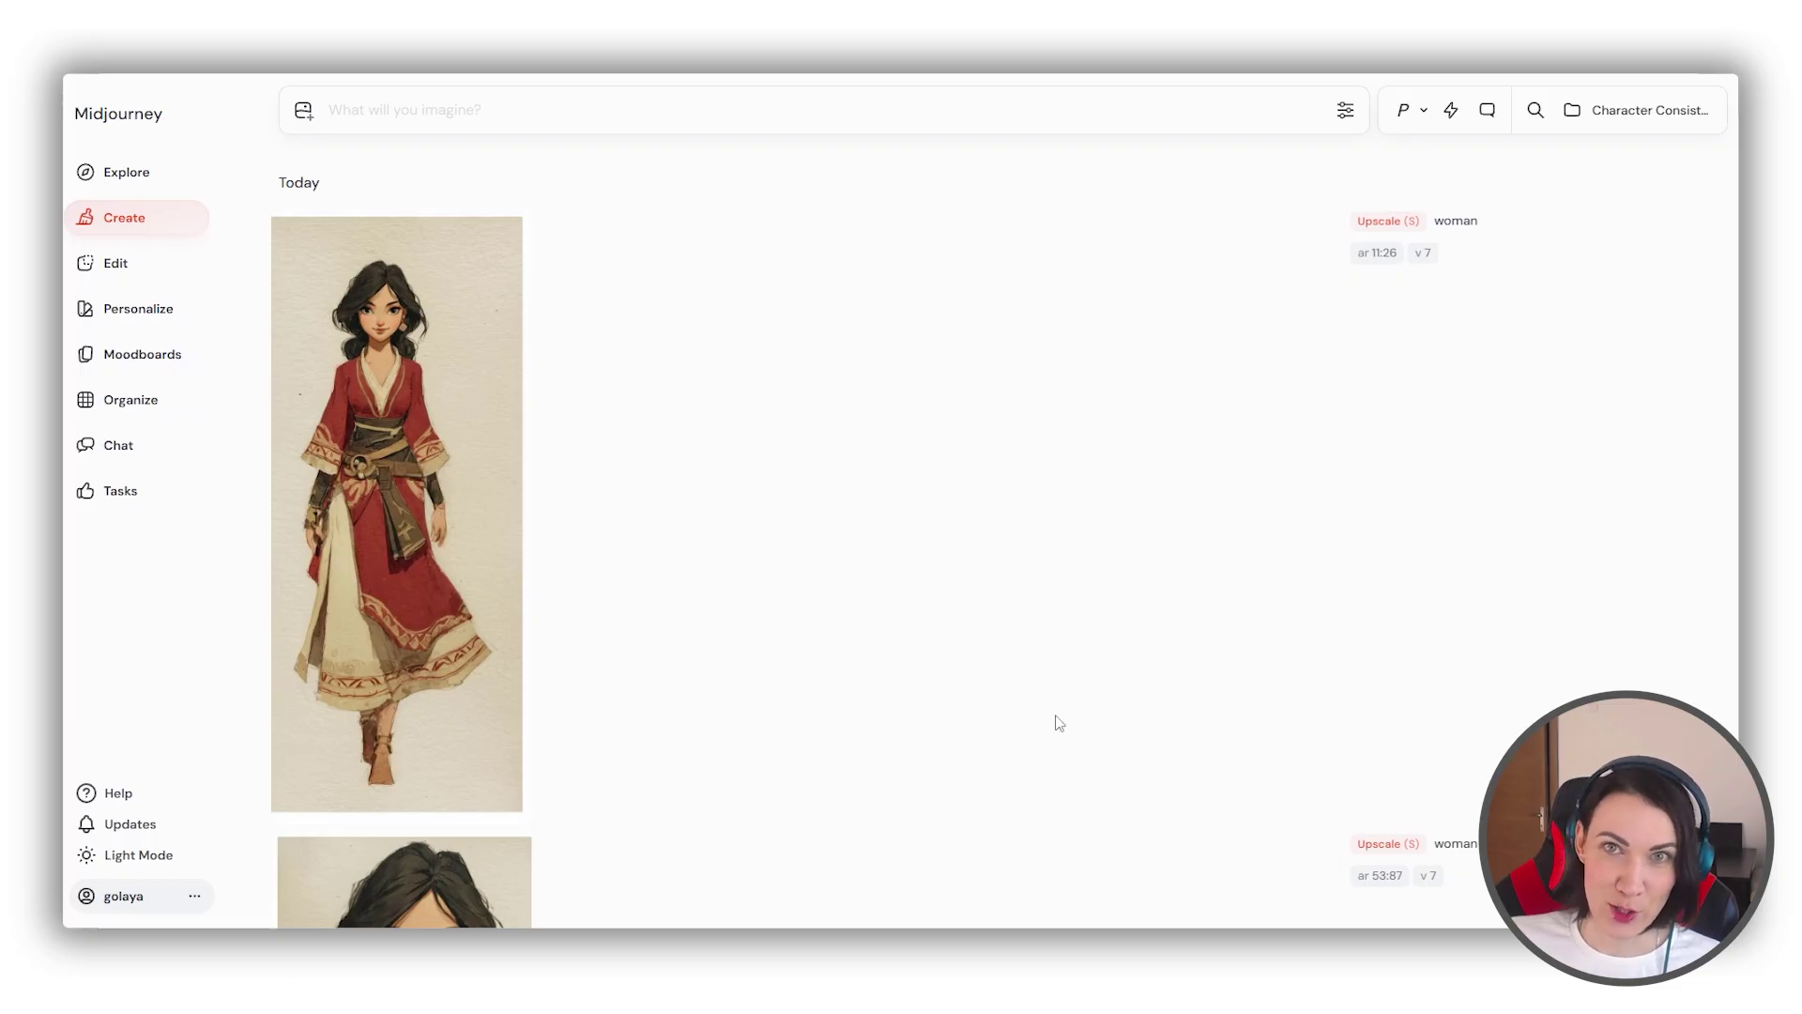
scroll(1059, 719, "down", 7)
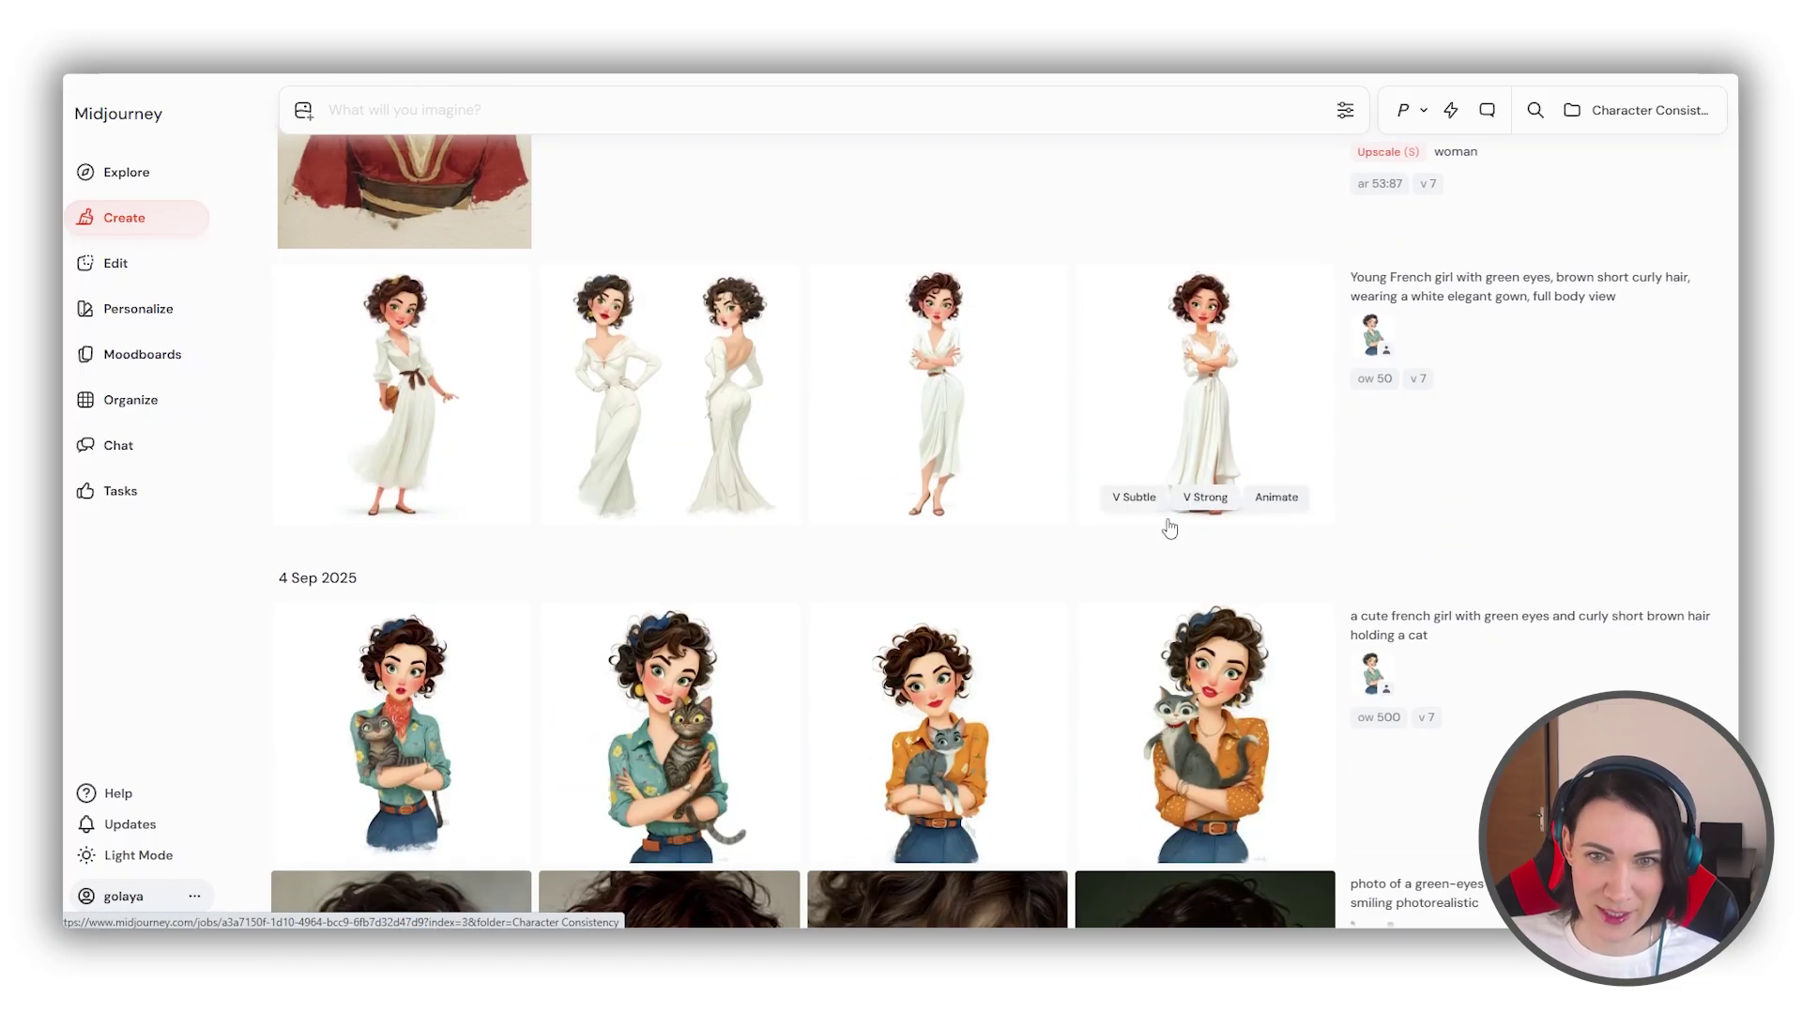
right_click(951, 410)
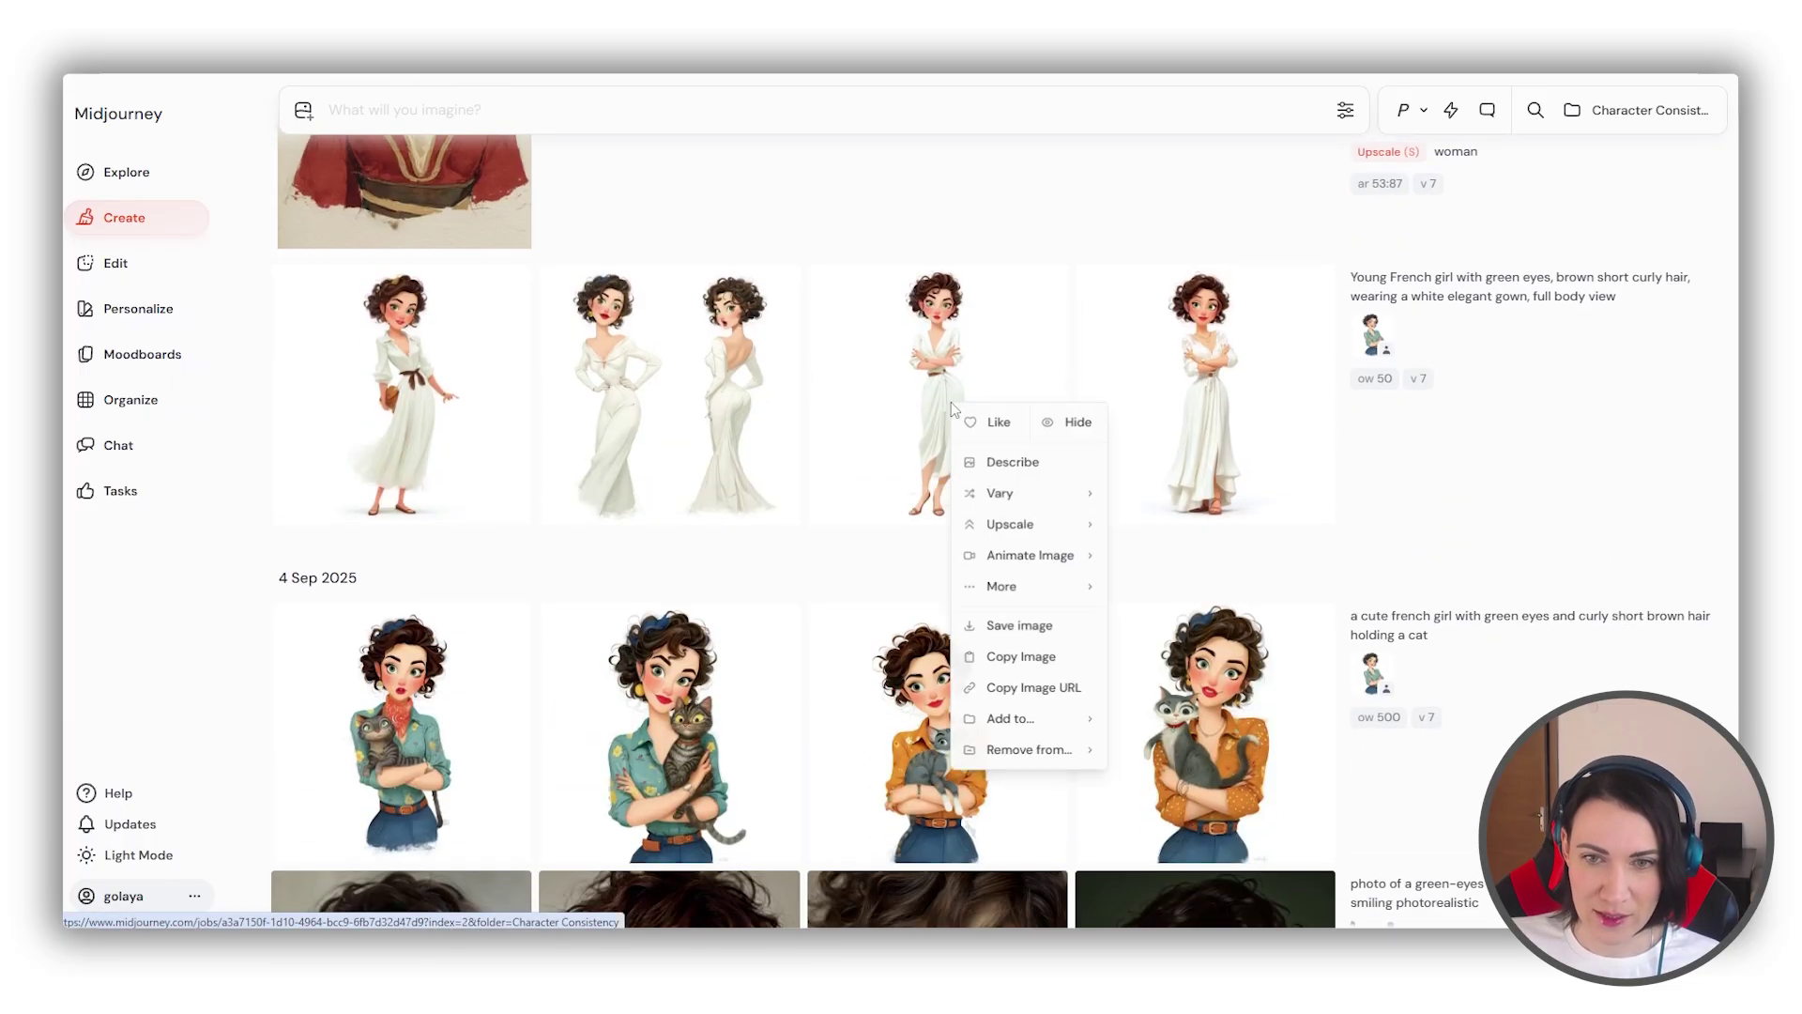
left_click(1018, 628)
scroll(1026, 515, "down", 13)
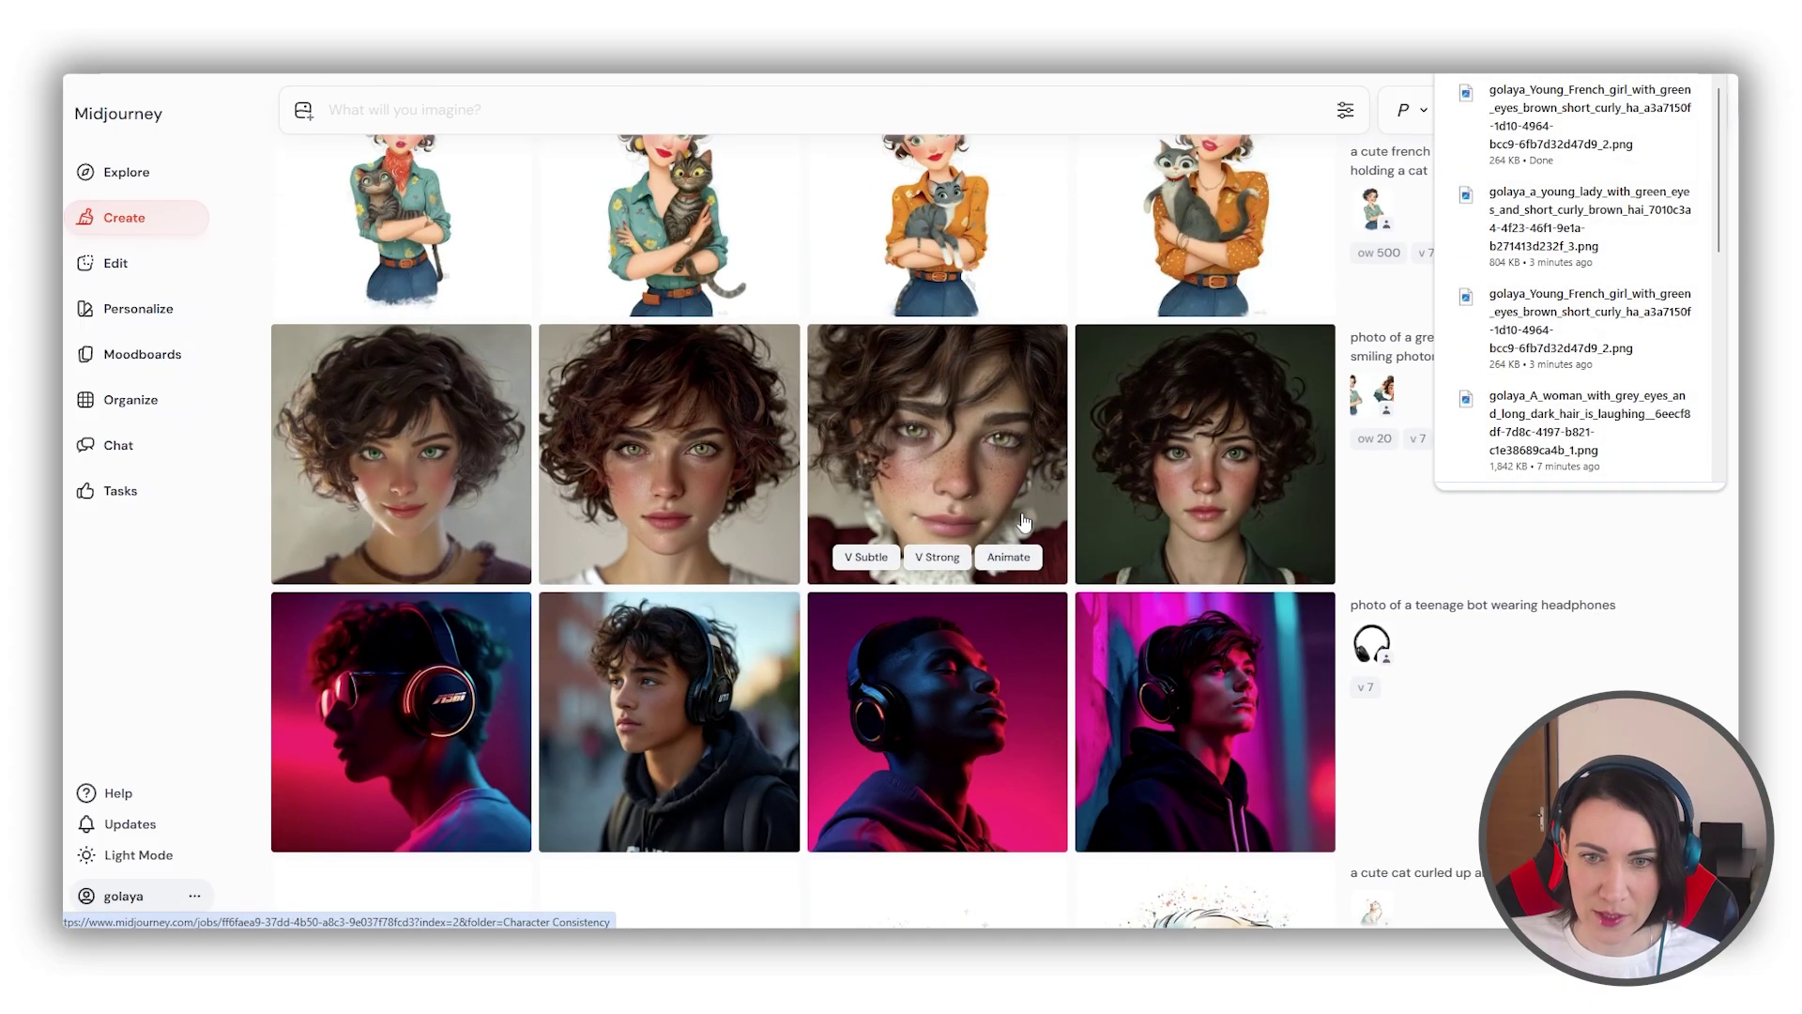
right_click(1222, 741)
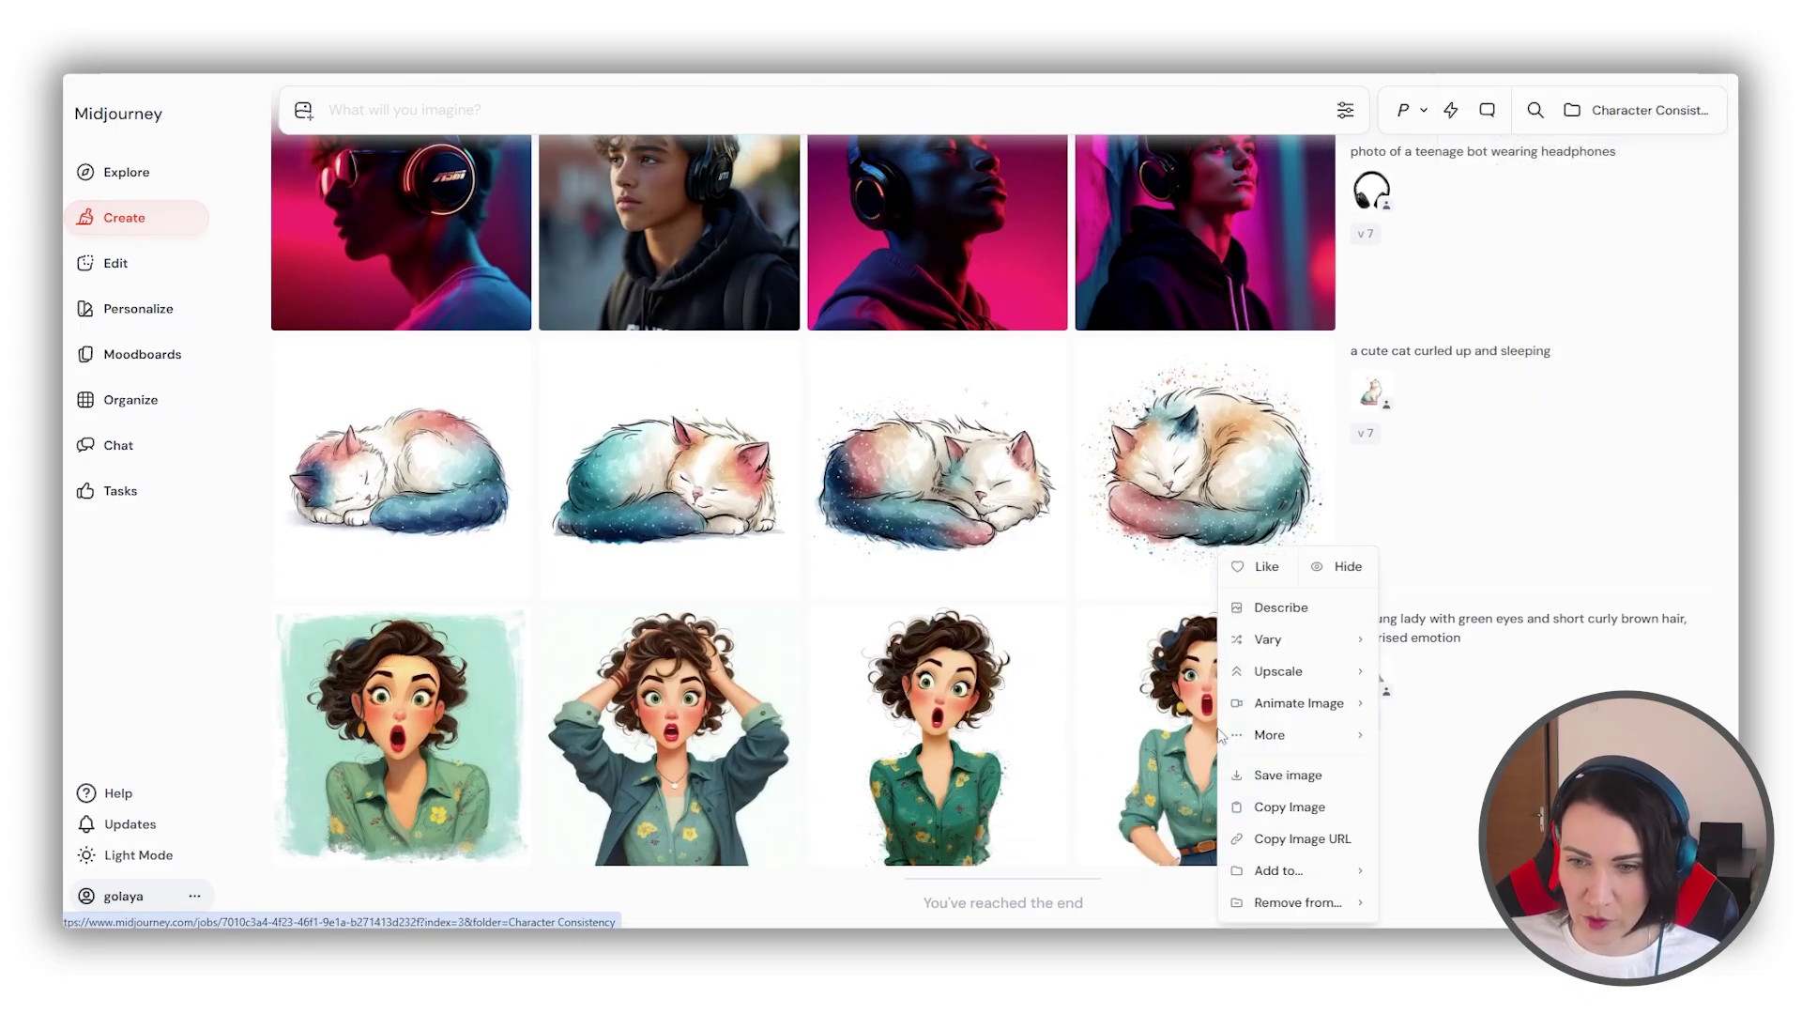
left_click(1294, 775)
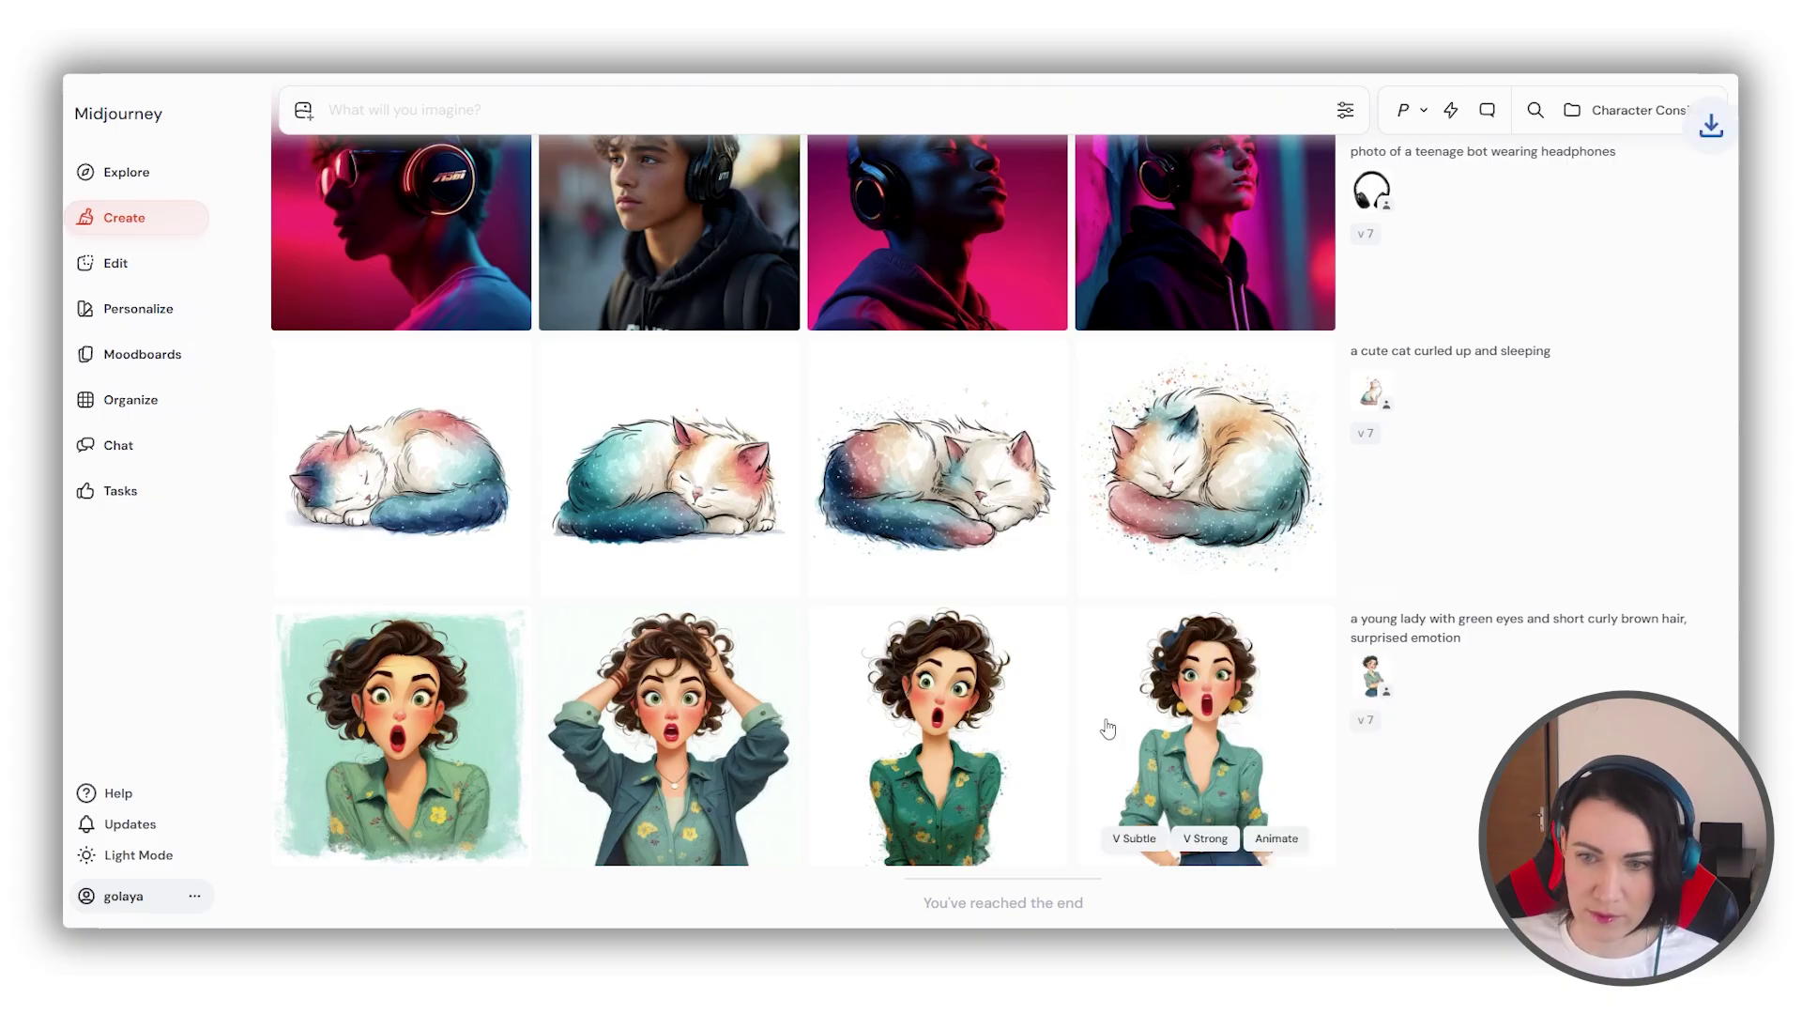
Load the saved white gown image into the editor and erase the woman's entire head.
scroll(1067, 678, "up", 5)
scroll(1067, 677, "up", 15)
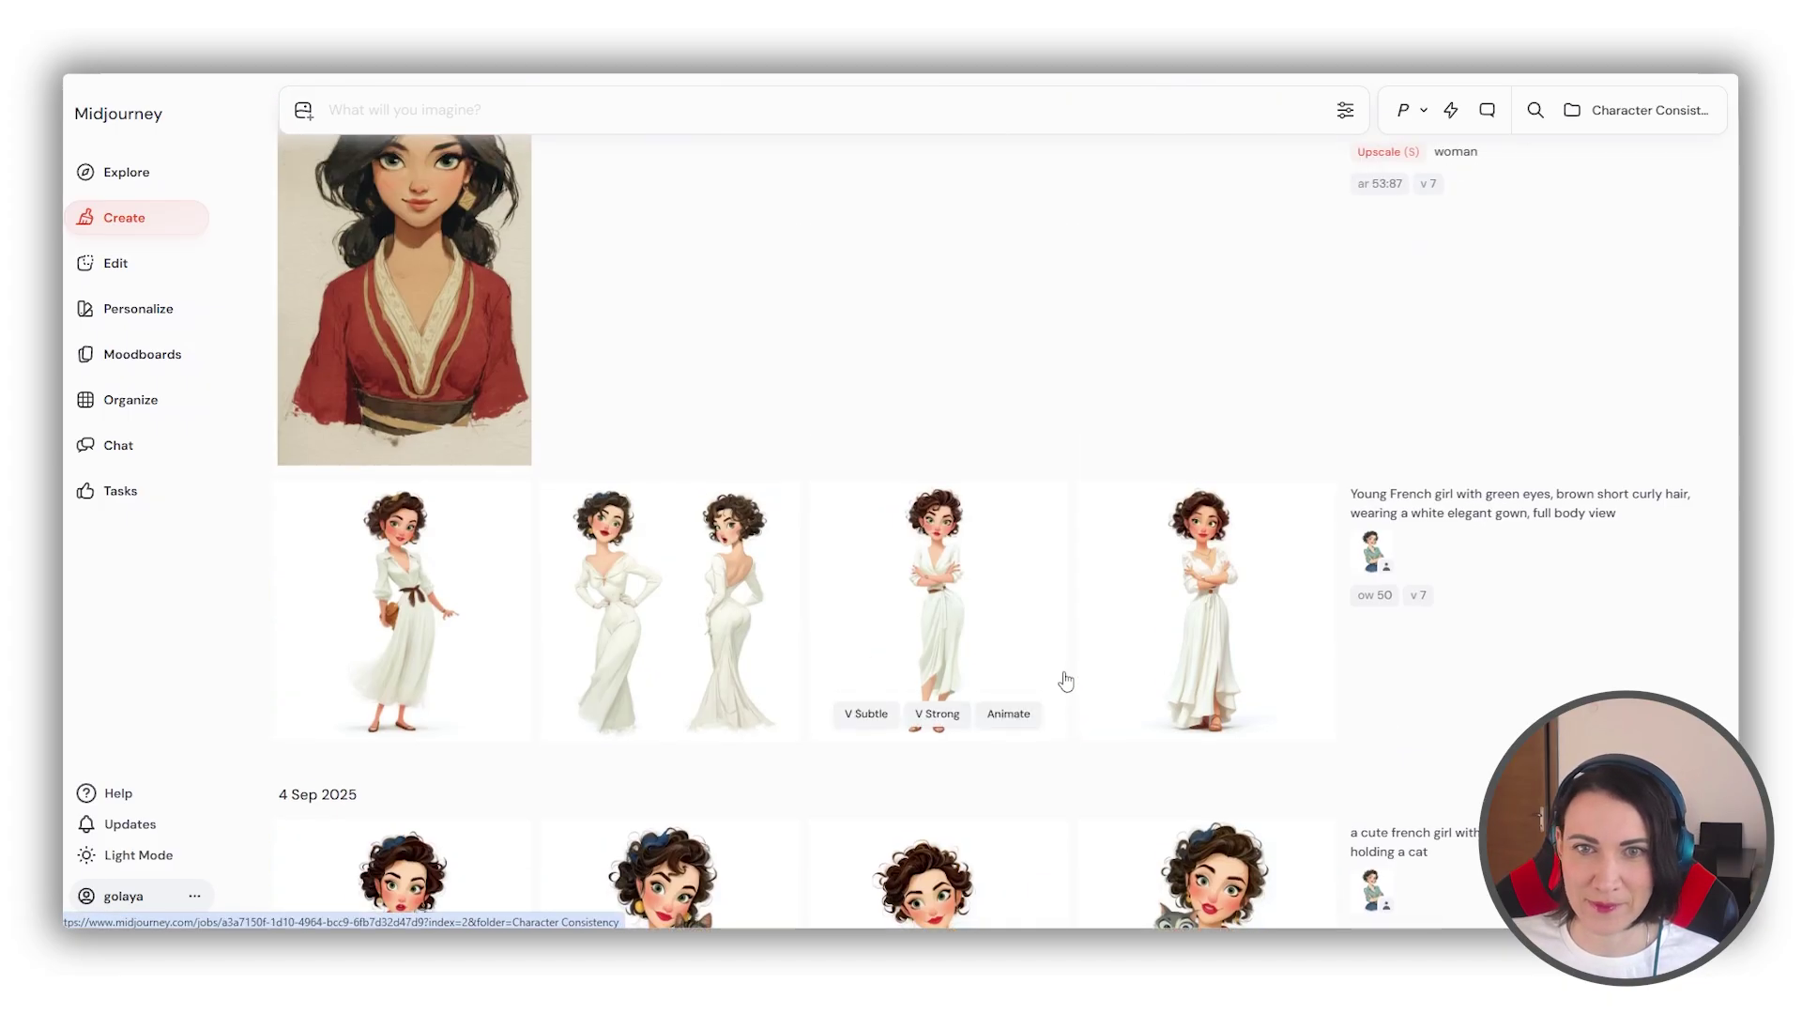
left_click(132, 278)
left_click_drag(1079, 601, 977, 672)
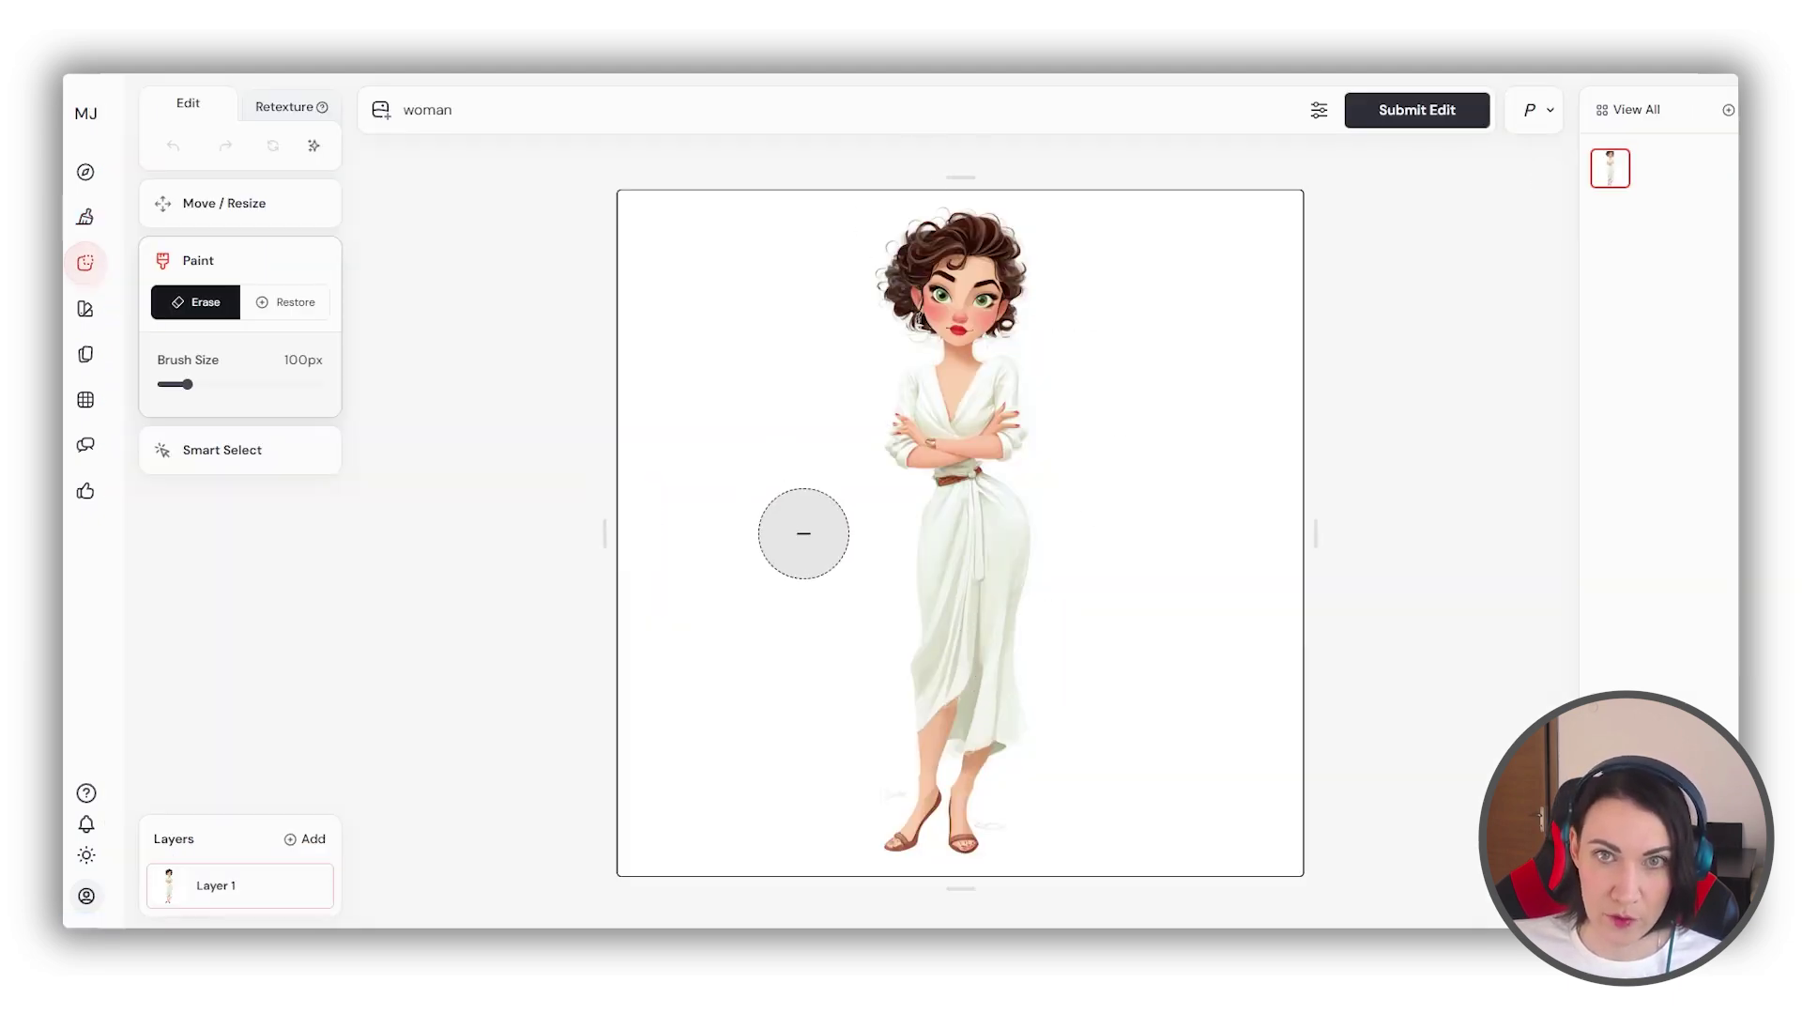
mouse_move(1023, 210)
left_mouse_down()
mouse_move(1009, 258)
mouse_move(946, 238)
mouse_move(909, 262)
mouse_move(941, 294)
mouse_move(996, 288)
mouse_move(979, 308)
mouse_move(897, 323)
mouse_move(1000, 319)
mouse_move(874, 318)
mouse_move(885, 288)
mouse_move(1048, 224)
left_mouse_up()
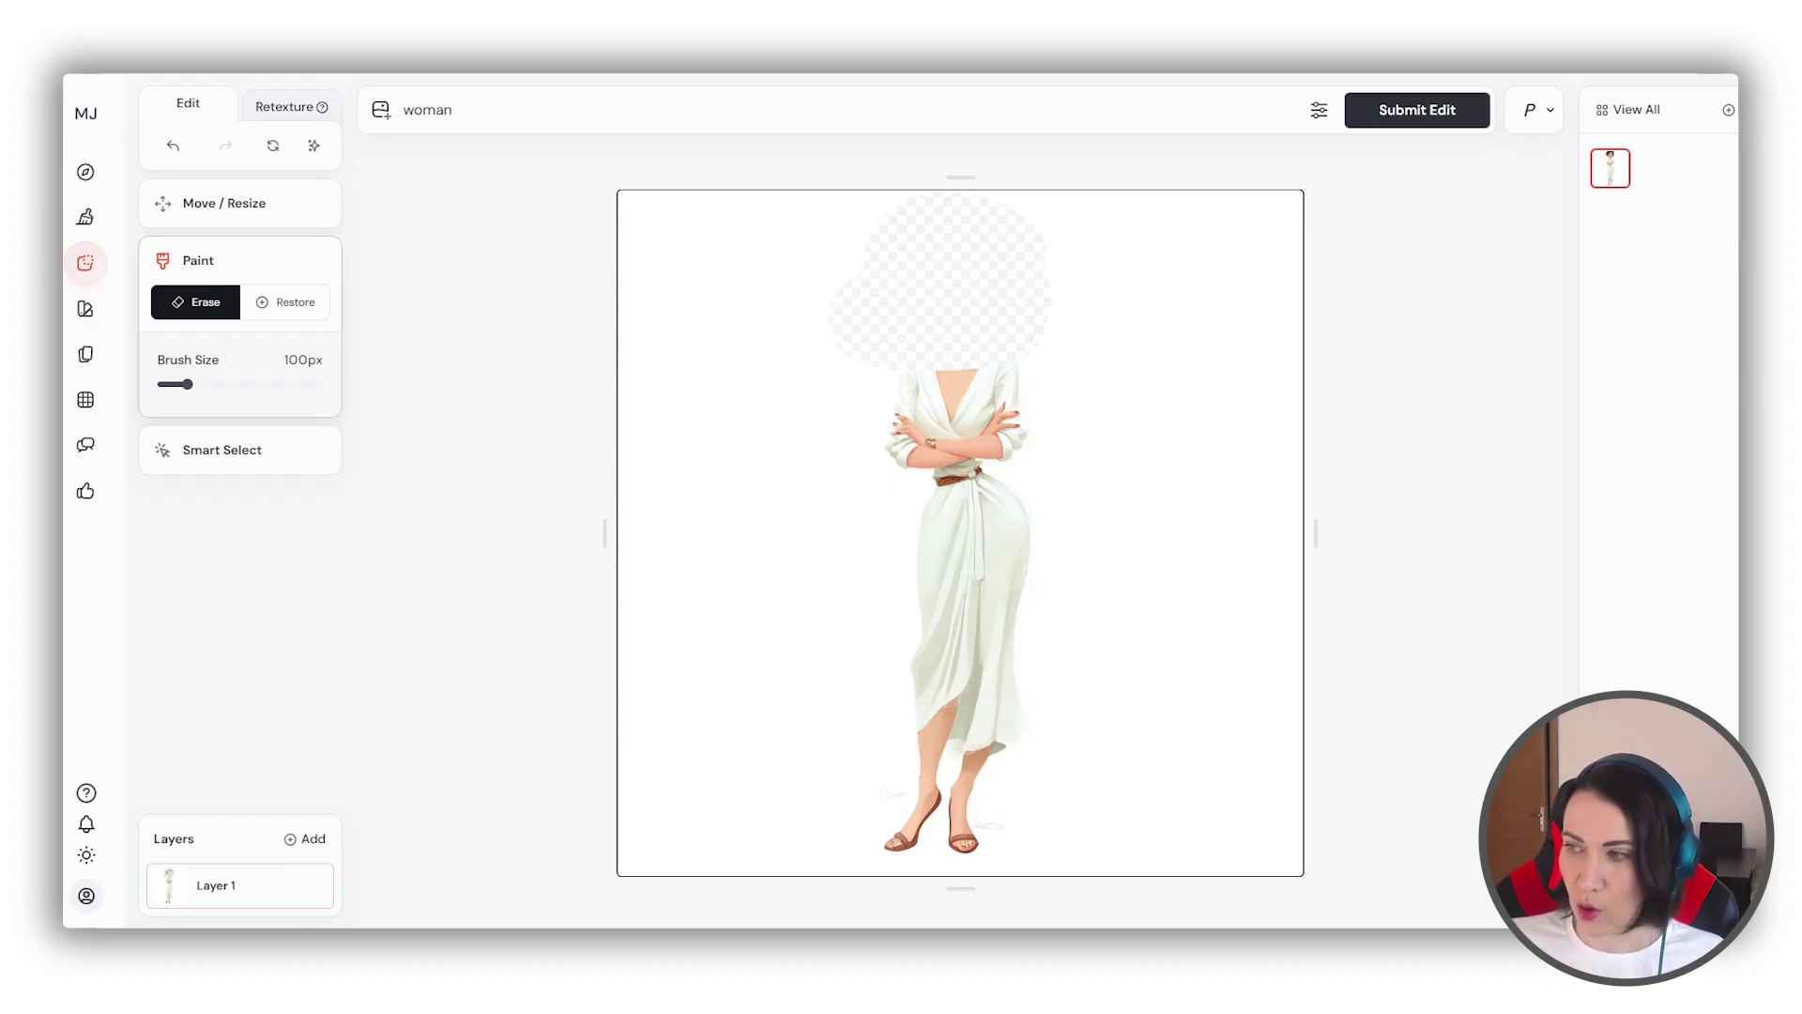
Add the surprised woman image as a new layer and erase everything on it except her head.
left_click_drag(901, 1009, 917, 507)
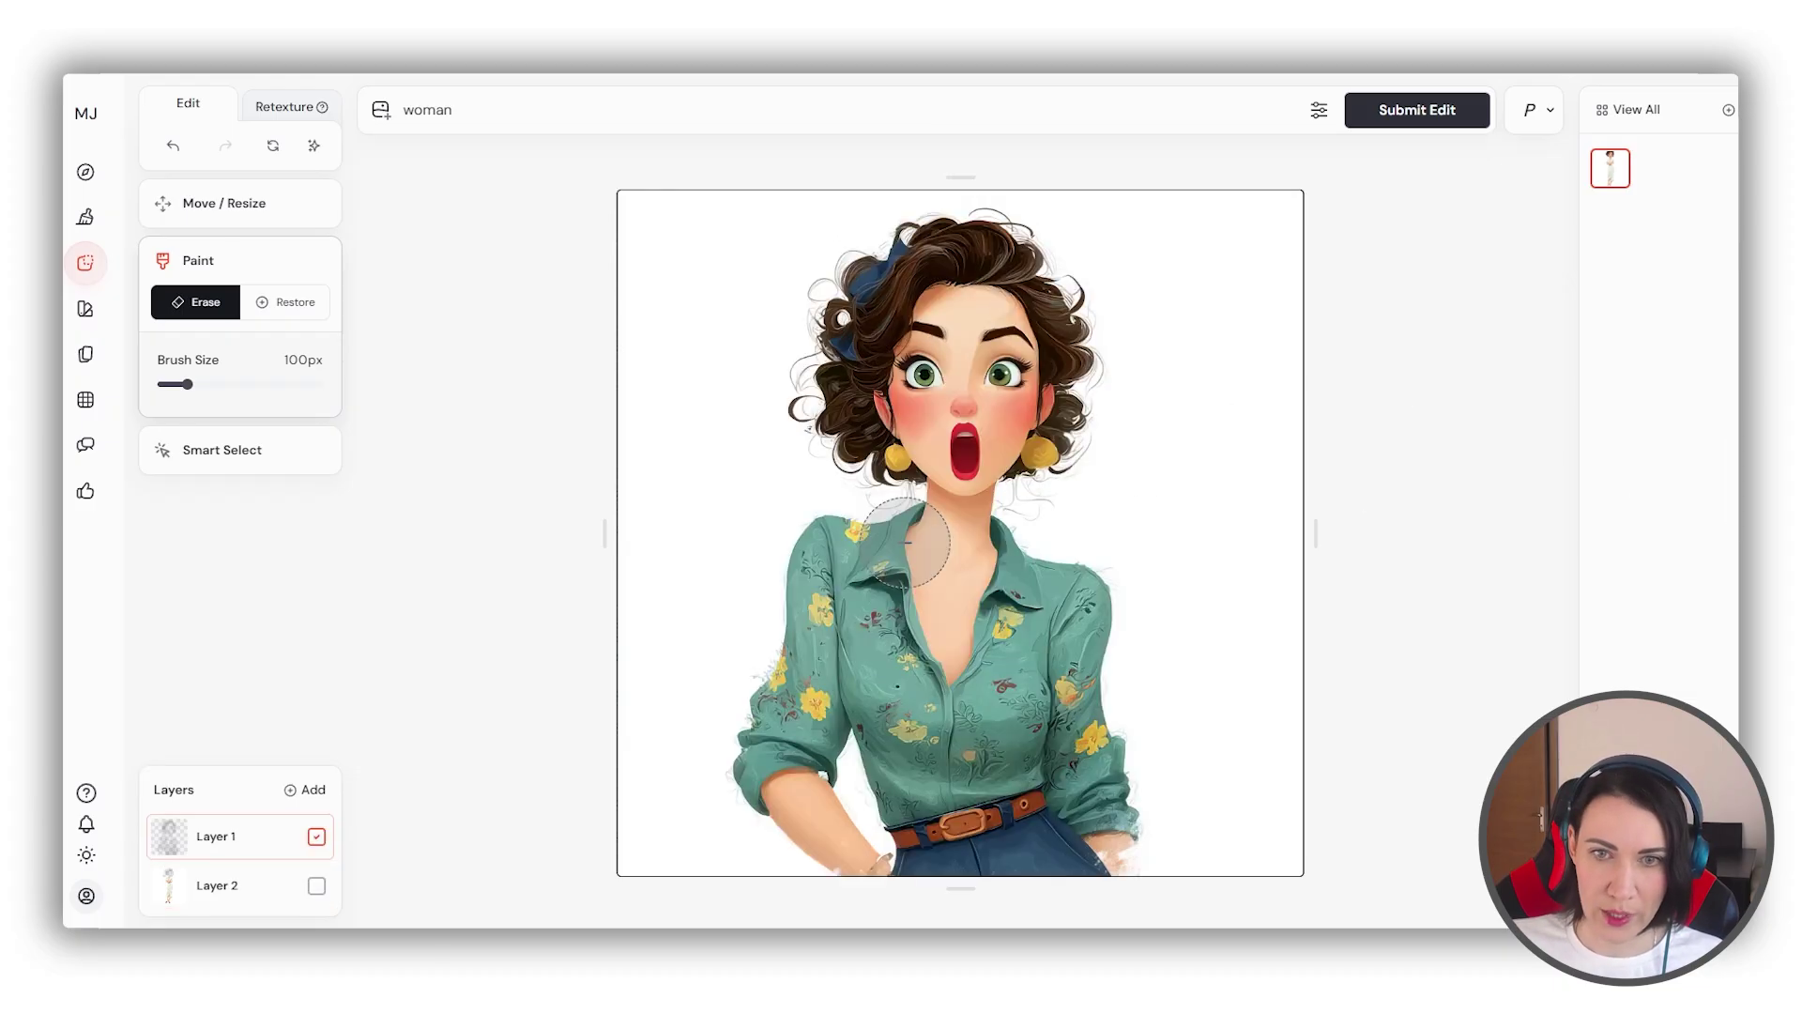
mouse_move(1063, 545)
left_mouse_down()
mouse_move(624, 508)
mouse_move(1174, 591)
mouse_move(780, 632)
mouse_move(907, 702)
mouse_move(1380, 745)
mouse_move(591, 817)
mouse_move(688, 848)
mouse_move(1379, 889)
mouse_move(1089, 708)
mouse_move(1146, 463)
mouse_move(1134, 219)
mouse_move(1275, 201)
mouse_move(1191, 539)
mouse_move(1231, 563)
mouse_move(1008, 507)
left_mouse_up()
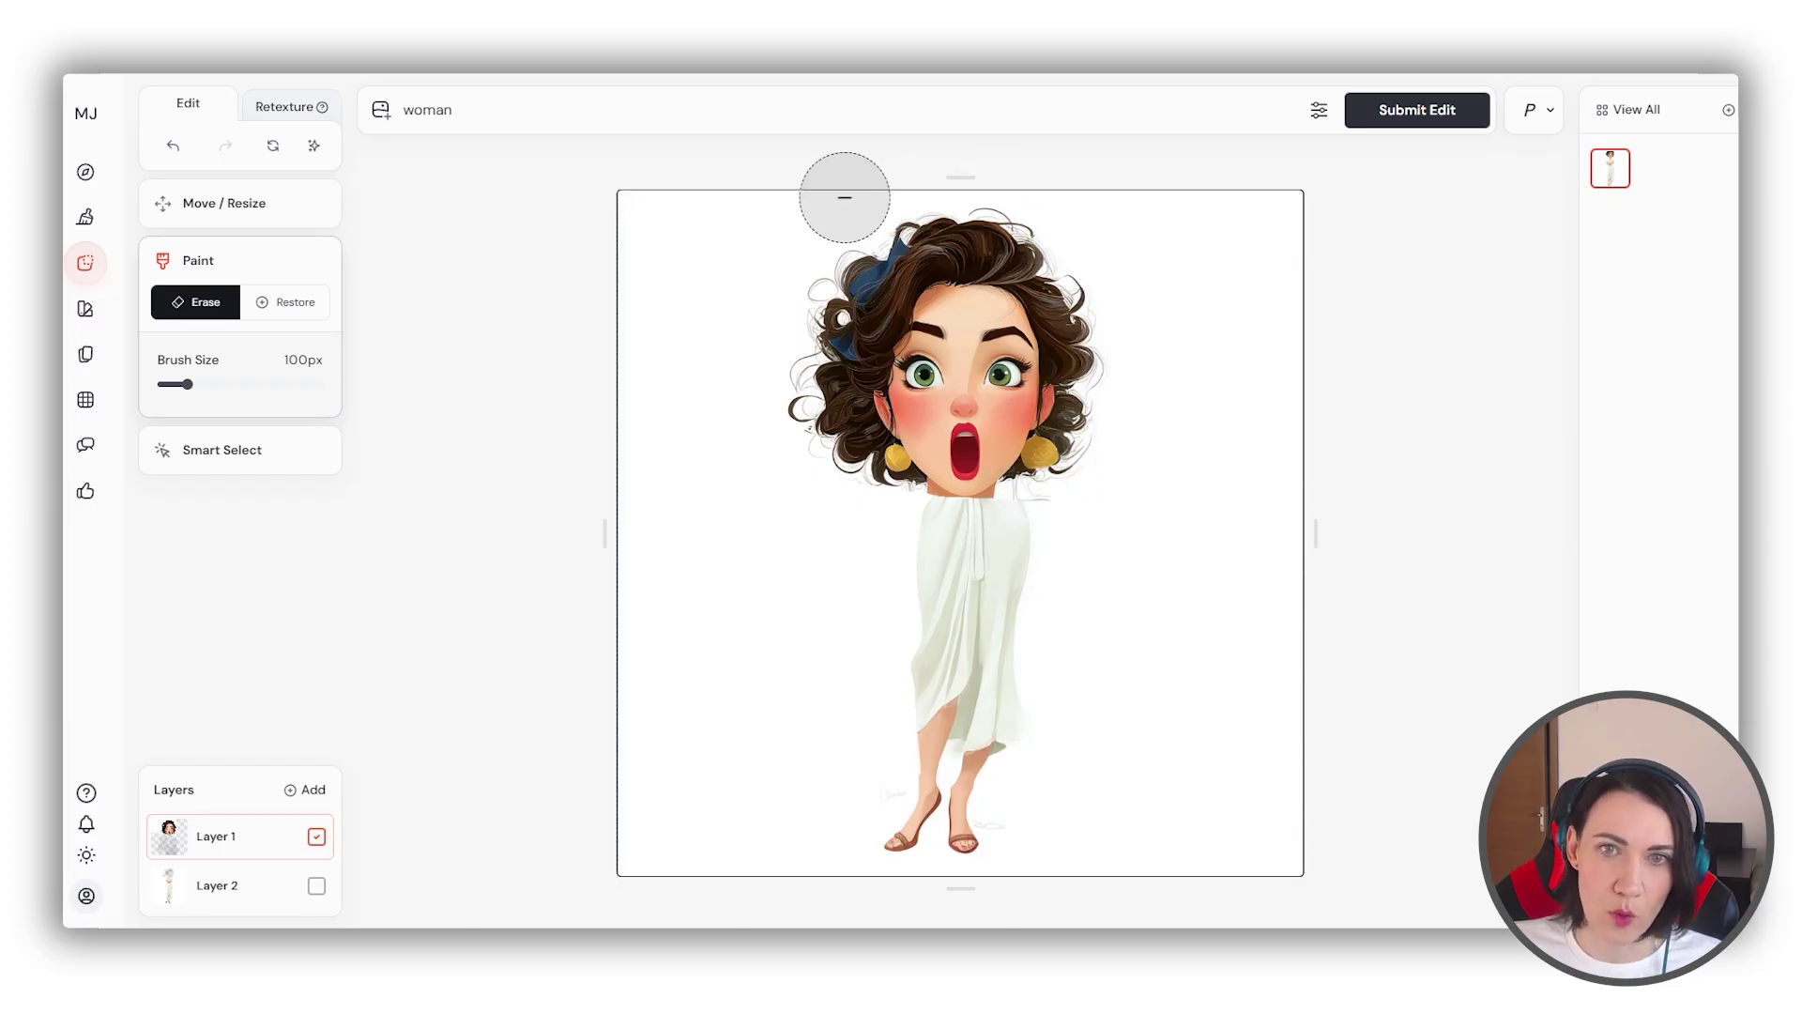
mouse_move(753, 266)
left_mouse_down()
mouse_move(779, 535)
mouse_move(670, 301)
mouse_move(682, 169)
mouse_move(644, 570)
mouse_move(624, 184)
left_mouse_up()
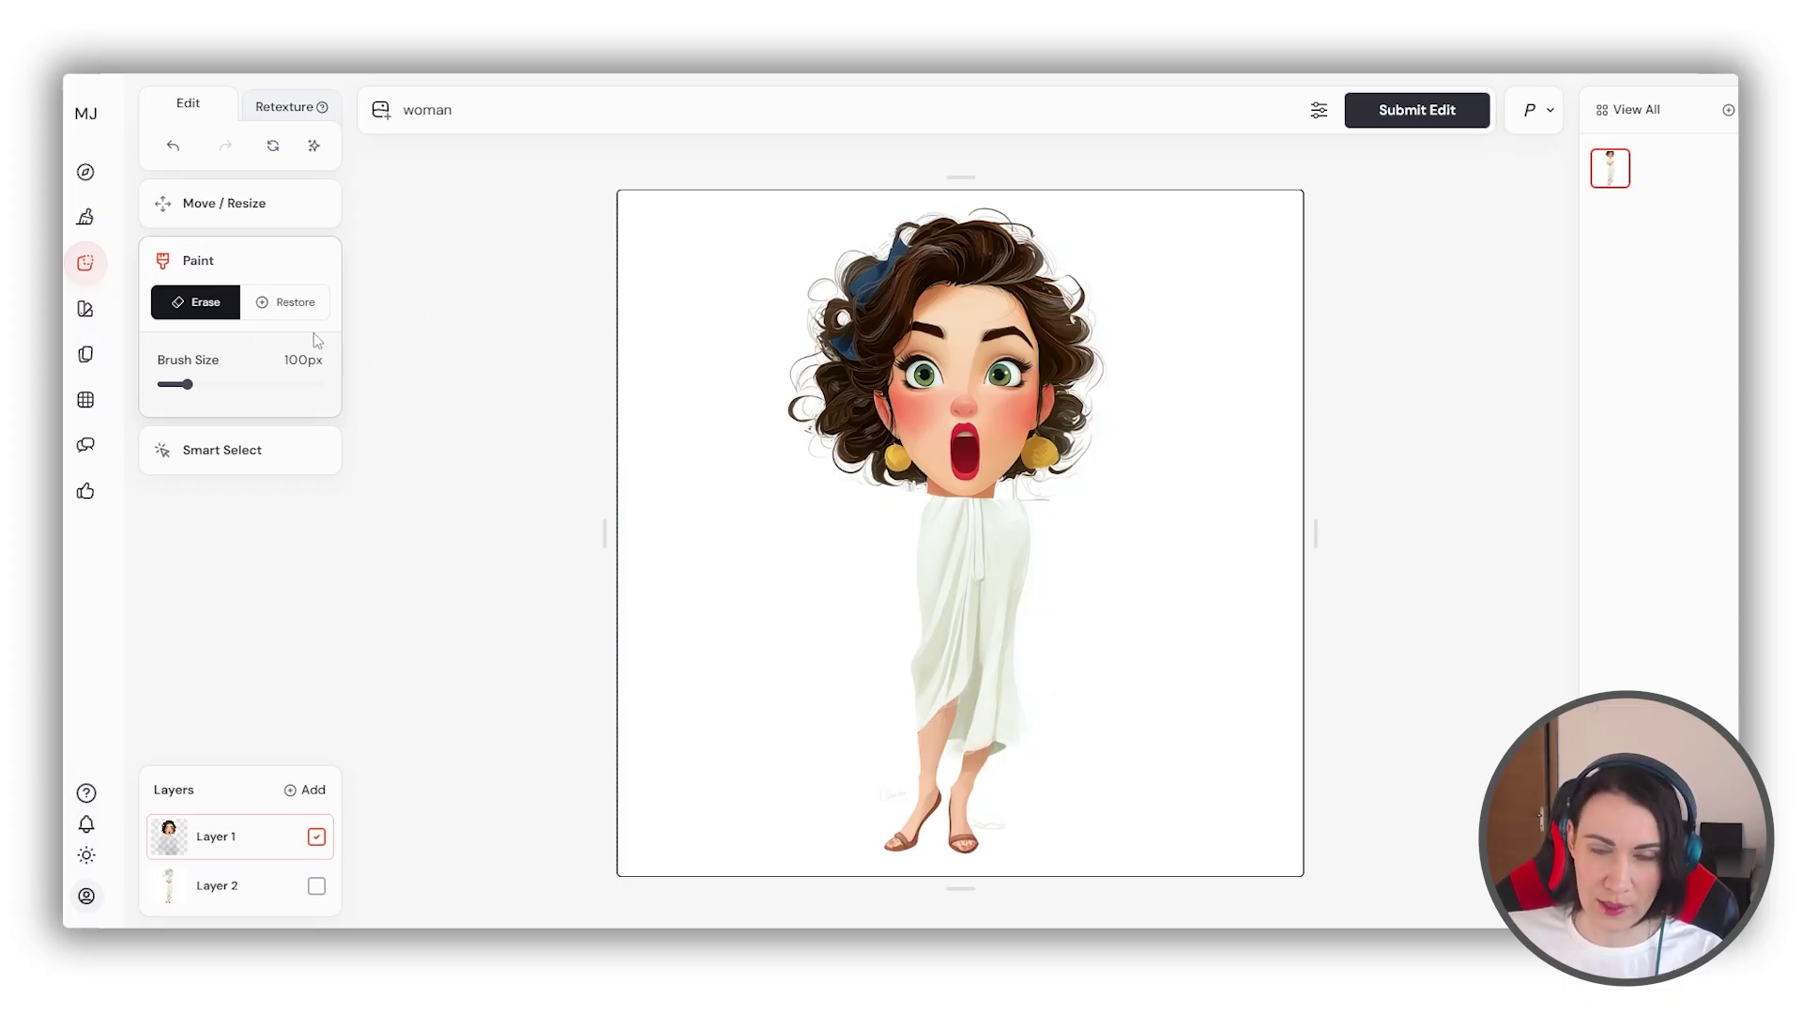
Scale the surprised head layer to 40%, position it above the gown's neckline and submit the edit with the prompt "woman".
left_click(210, 204)
left_click_drag(1302, 873, 893, 462)
left_click_drag(824, 404, 1030, 429)
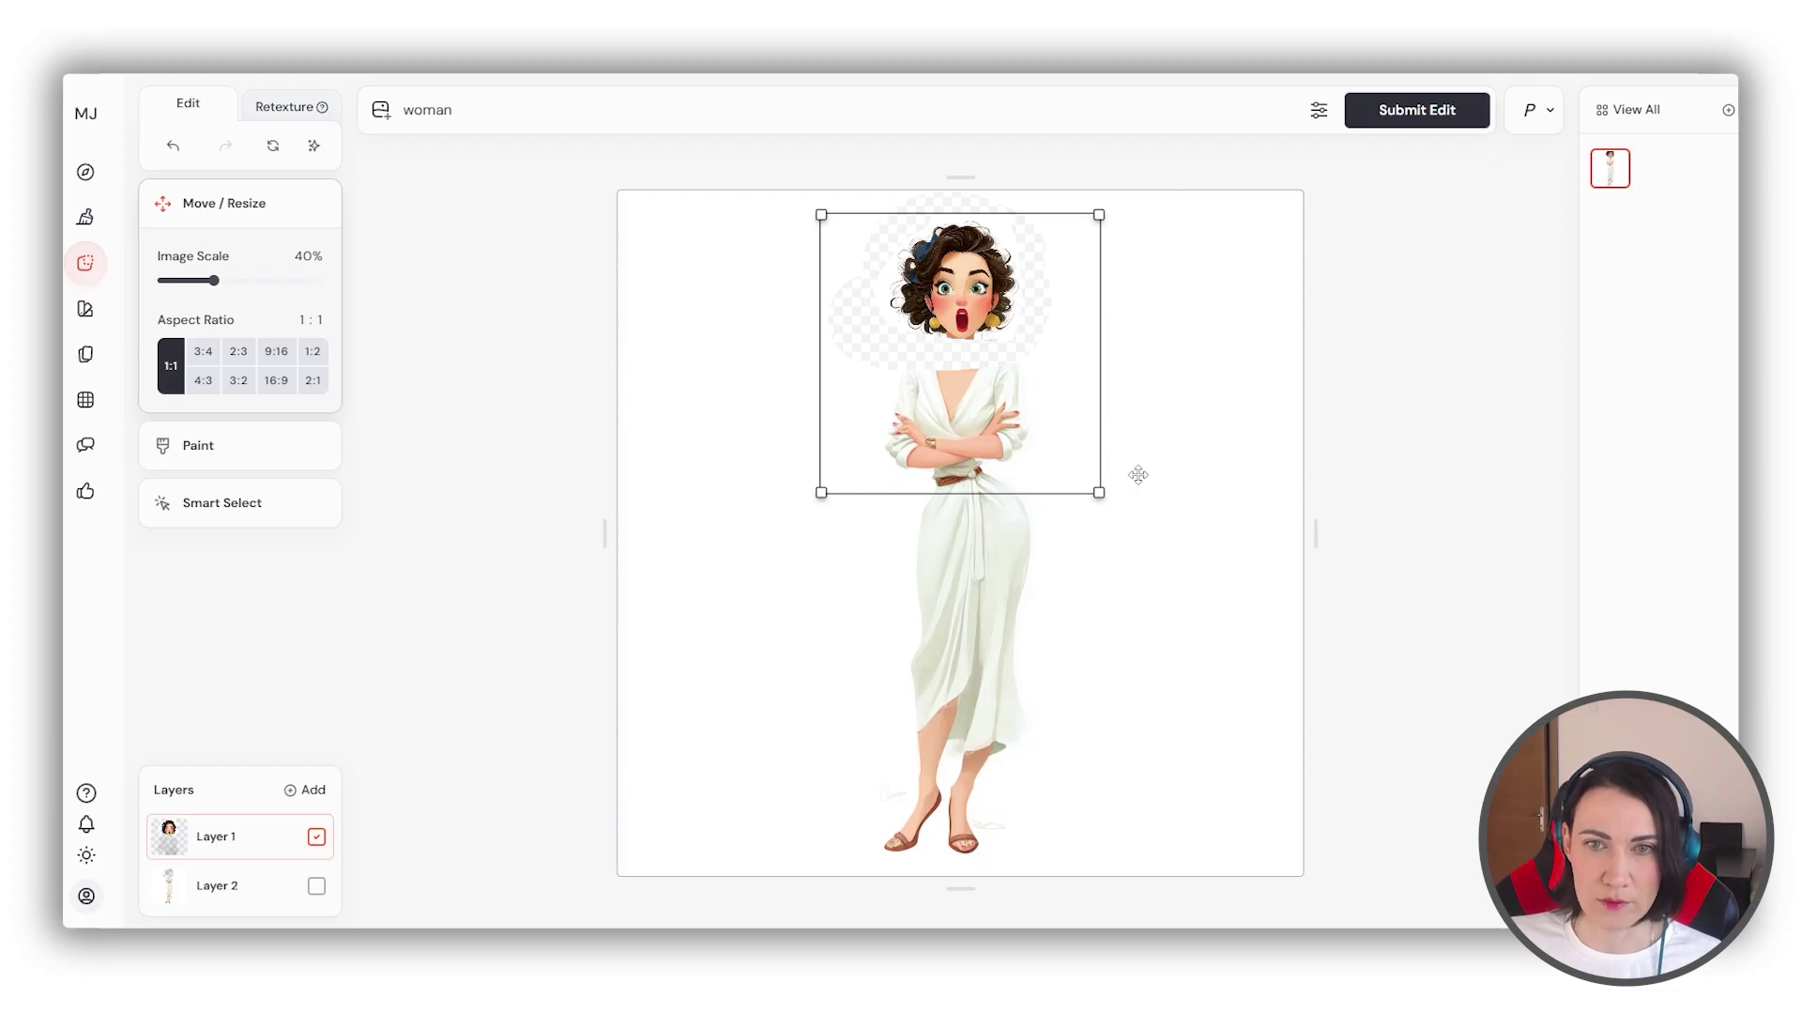
left_click_drag(1061, 463, 1060, 467)
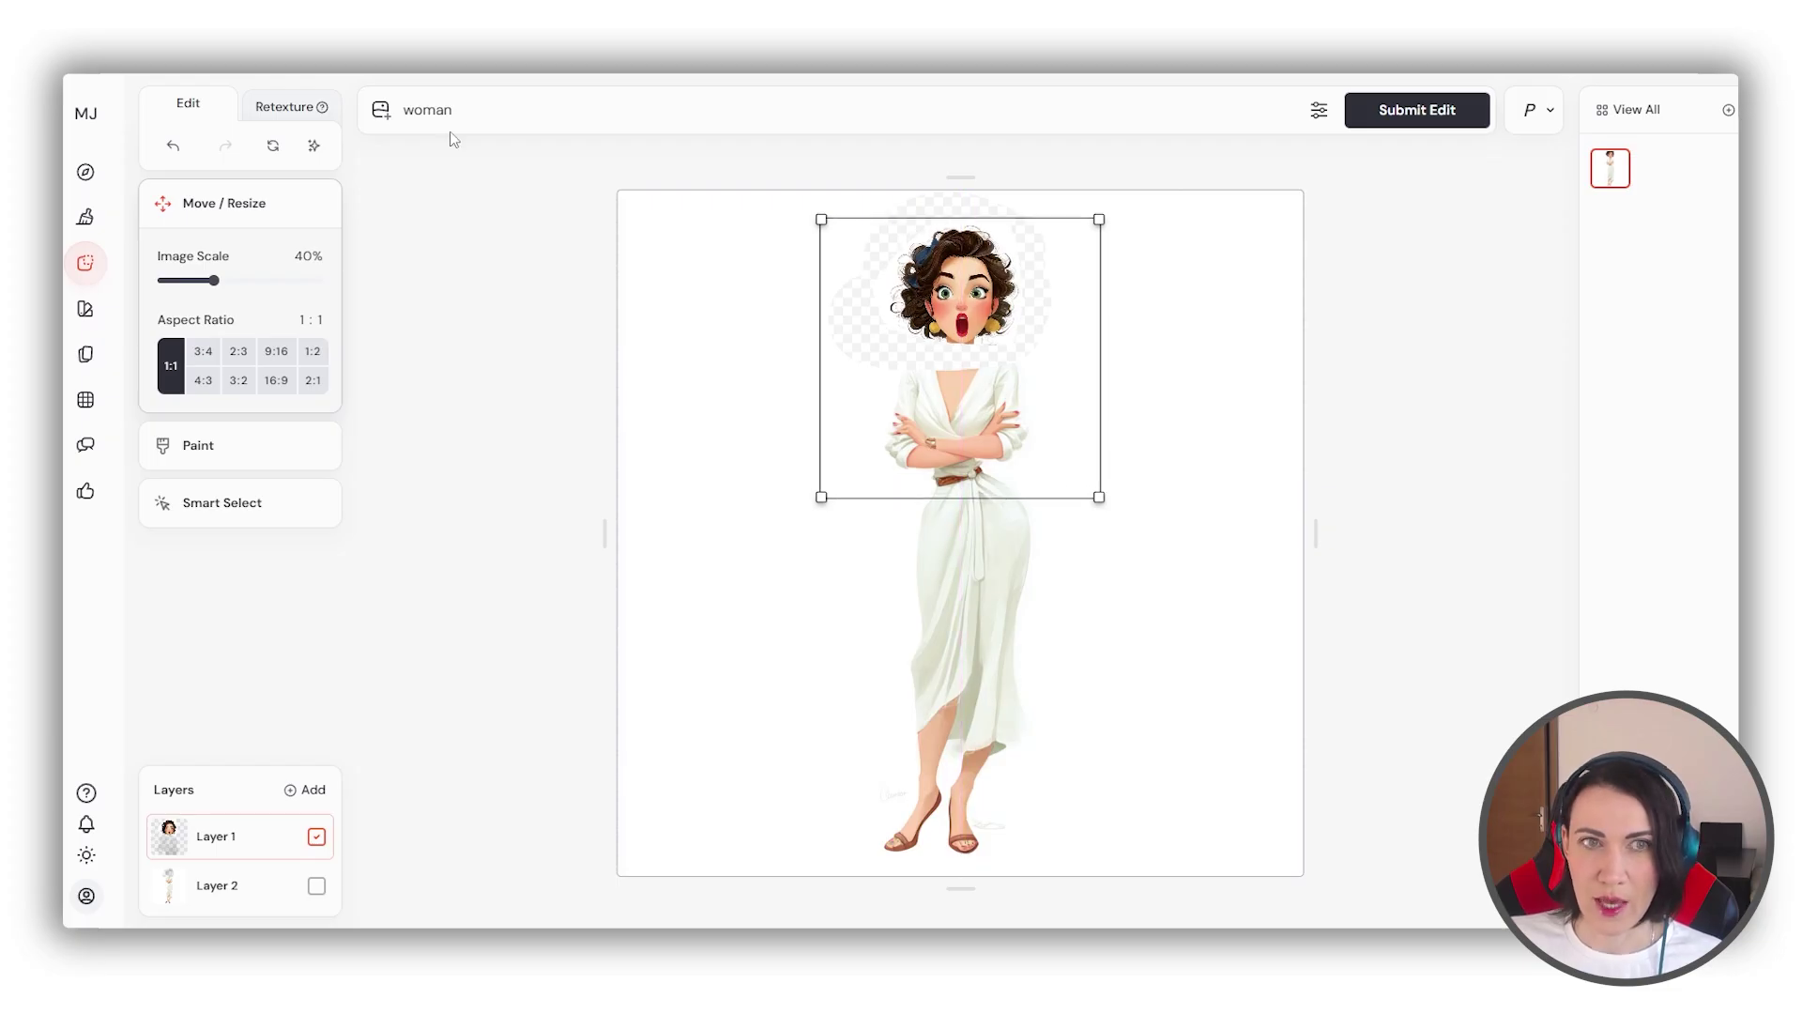
left_click(1385, 110)
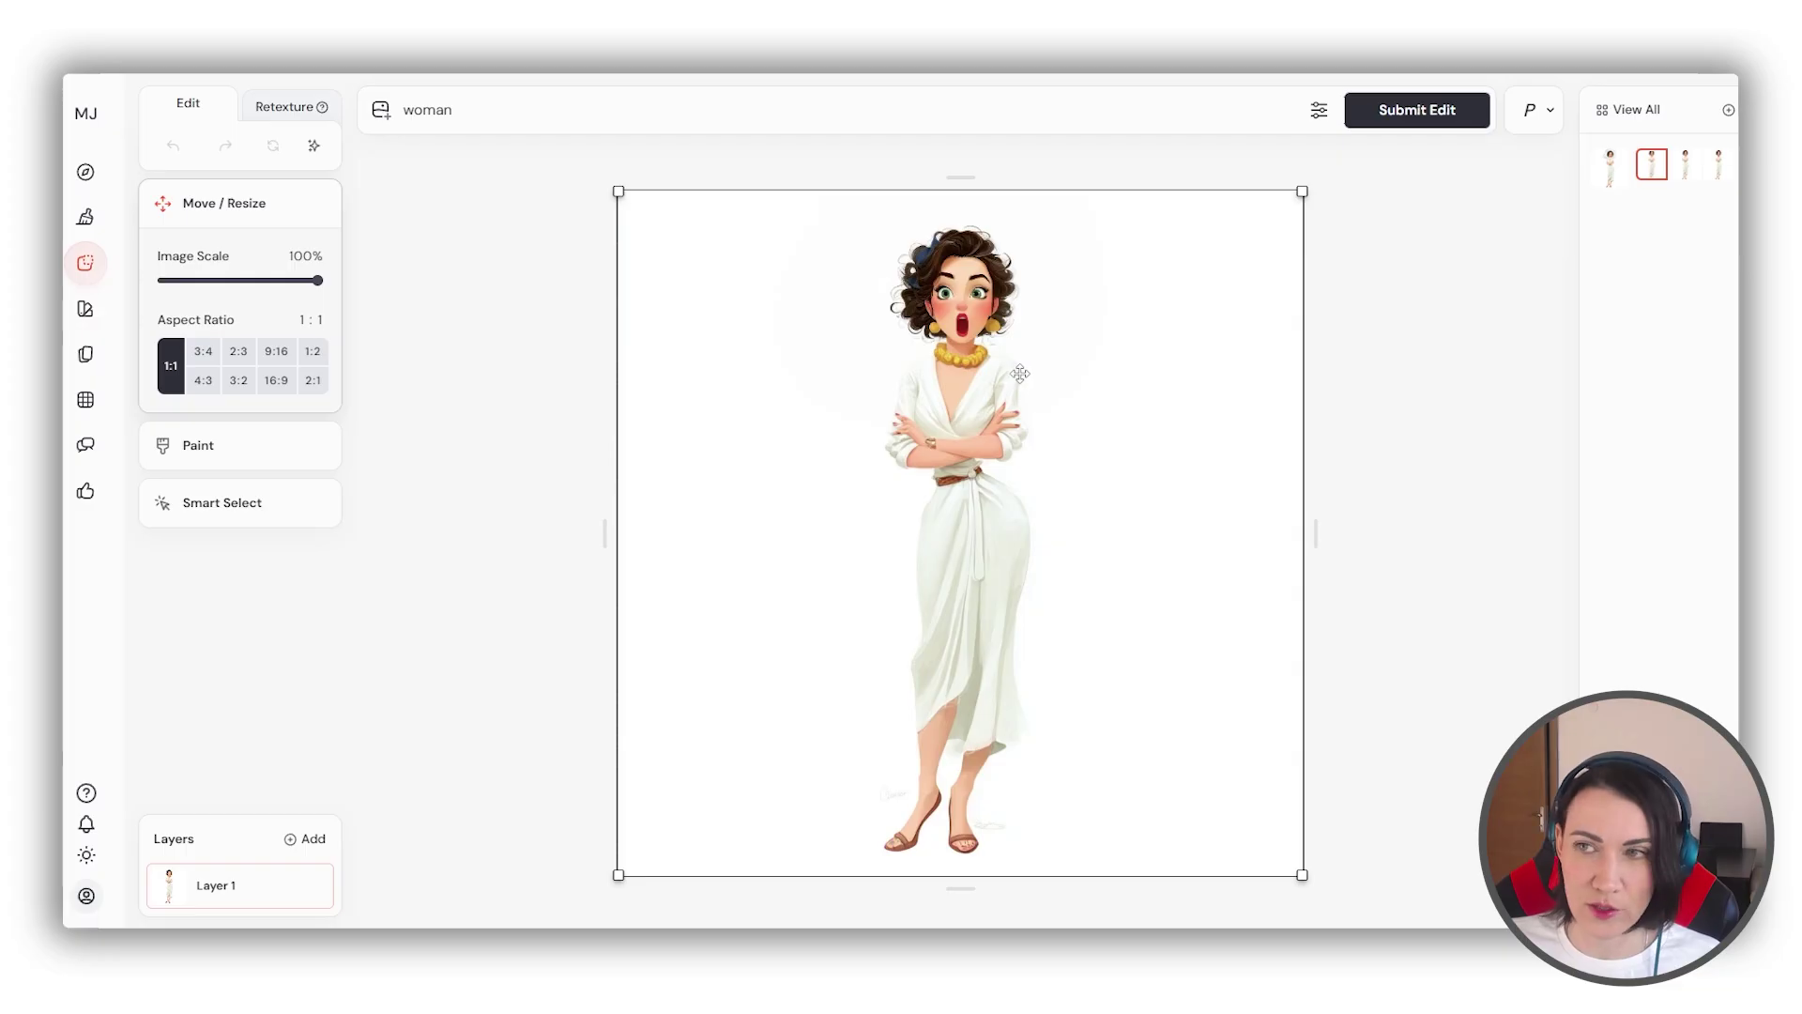
Compare the combined head-and-gown variants for how the neck area was filled in.
left_click(1681, 174)
left_click(1719, 178)
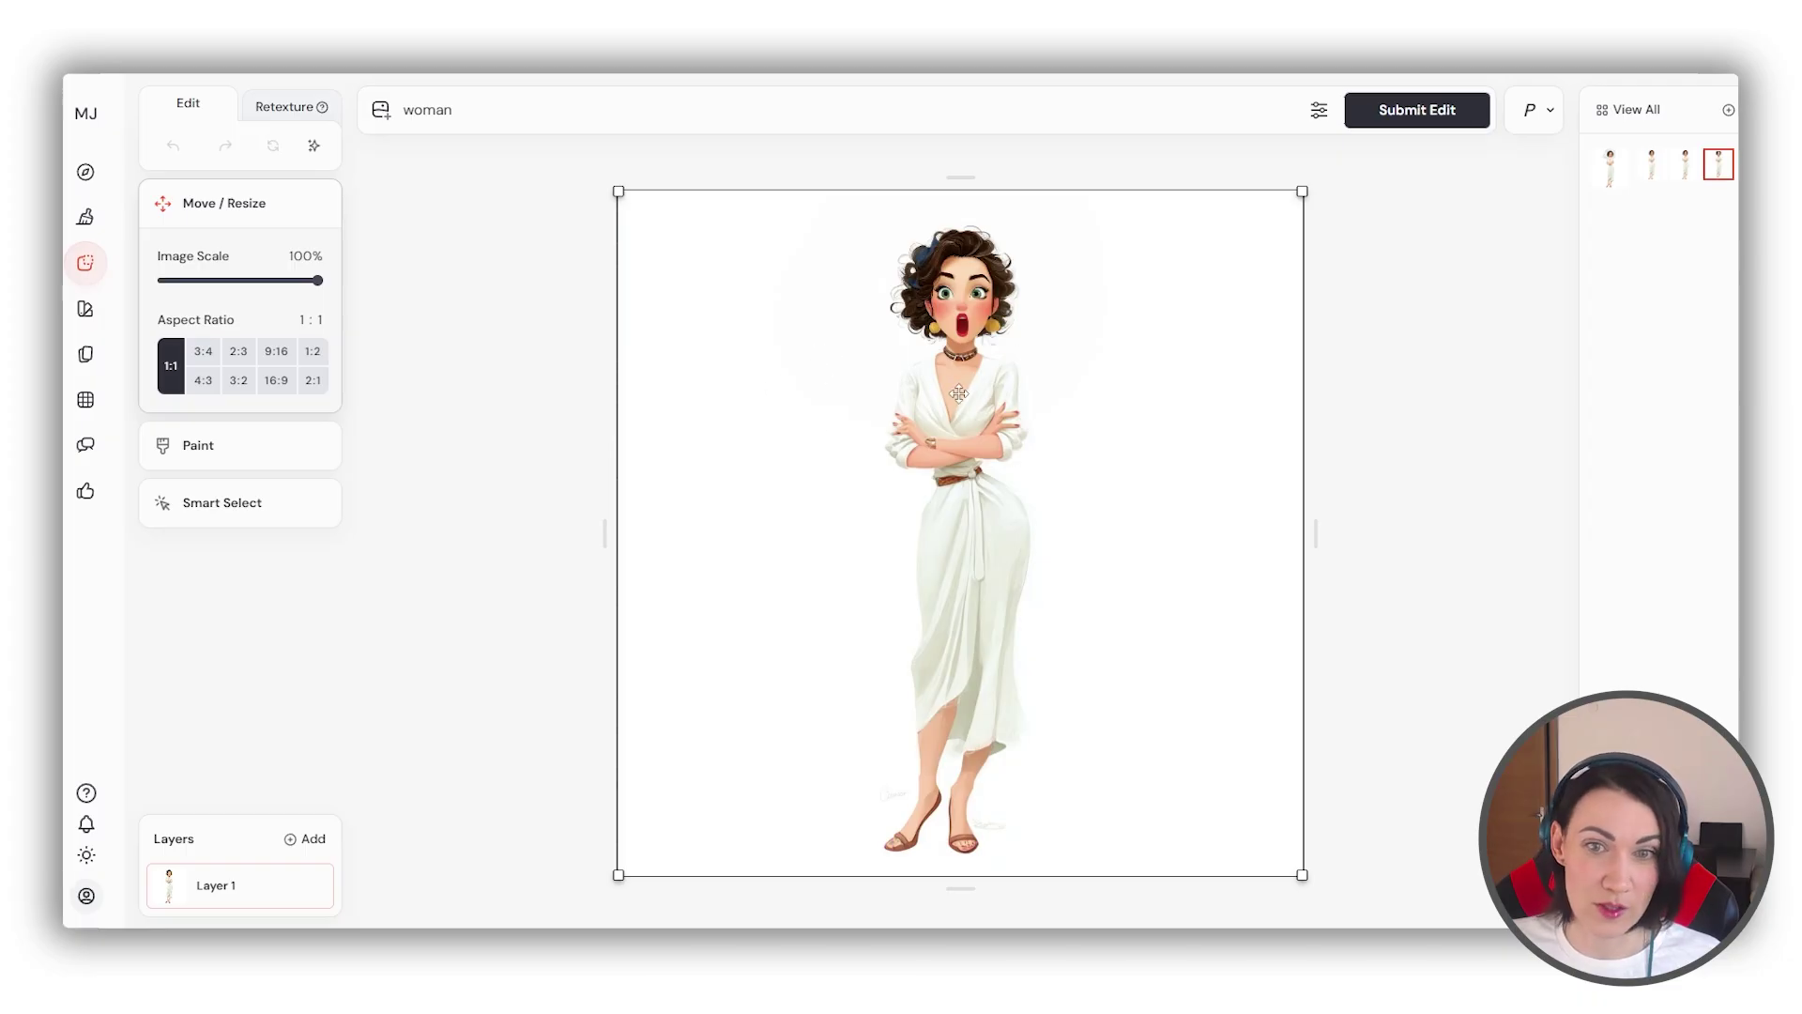
key("Right")
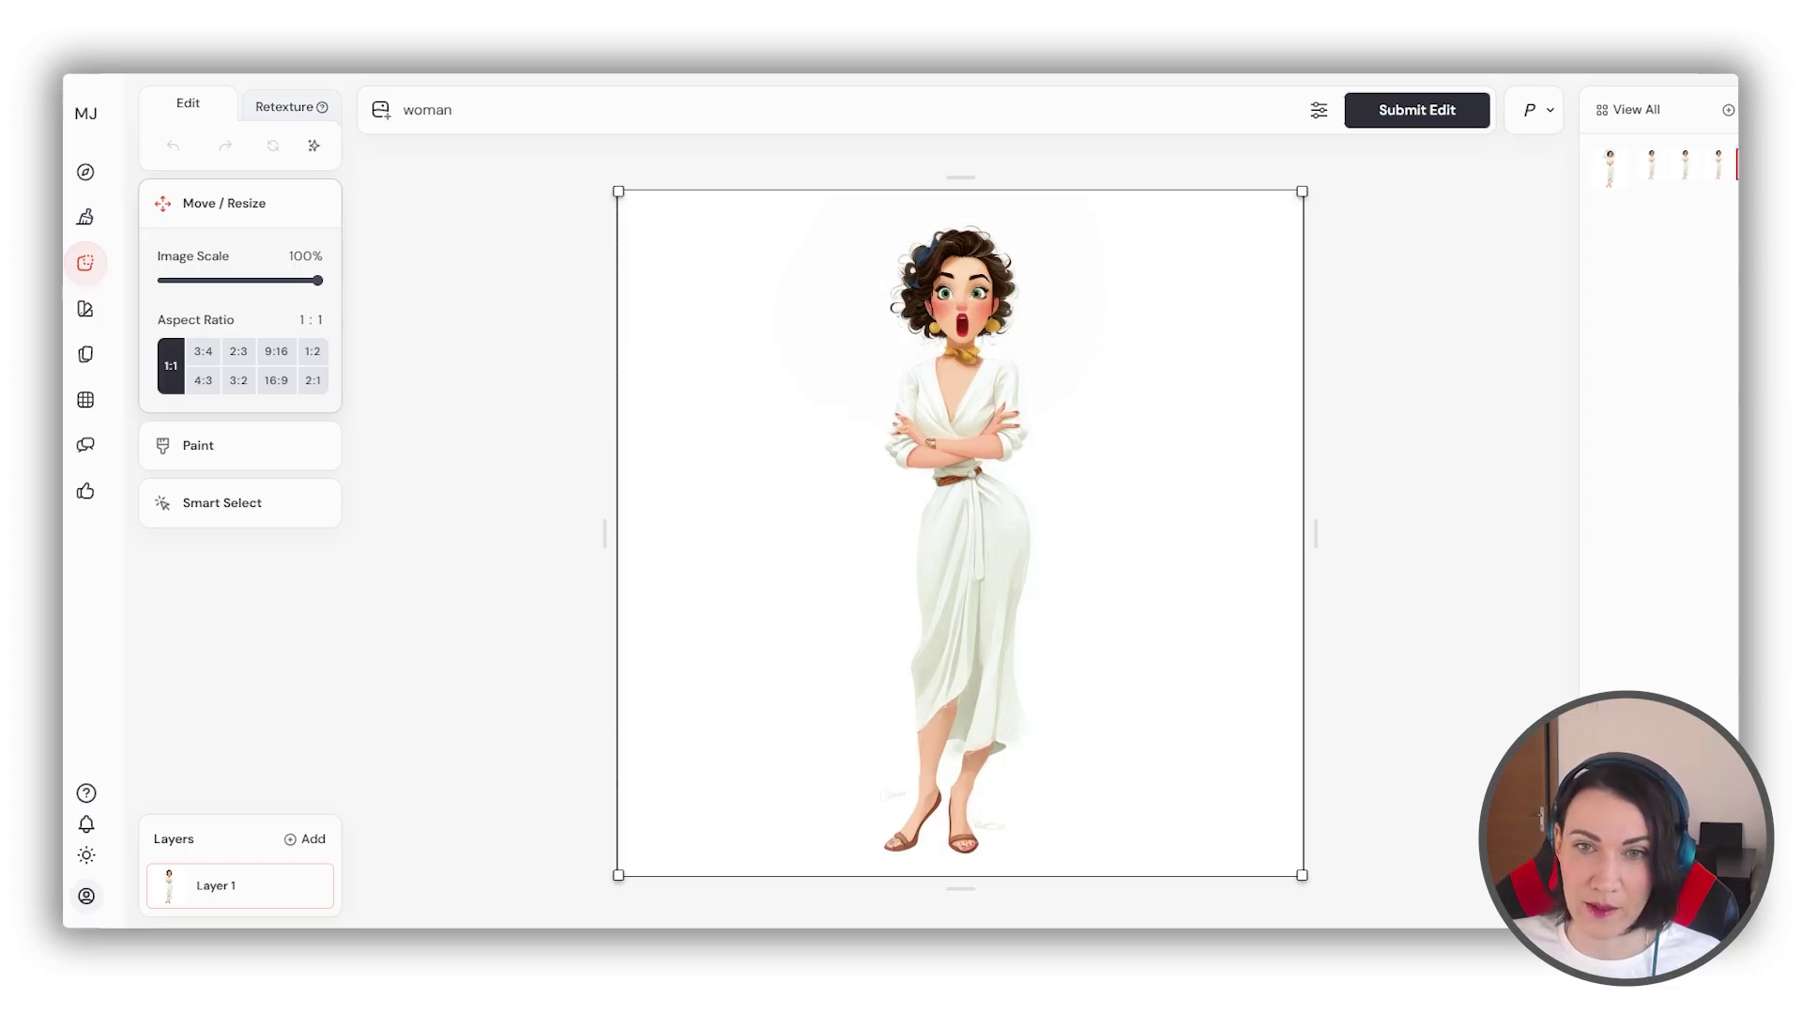
left_click(1719, 171)
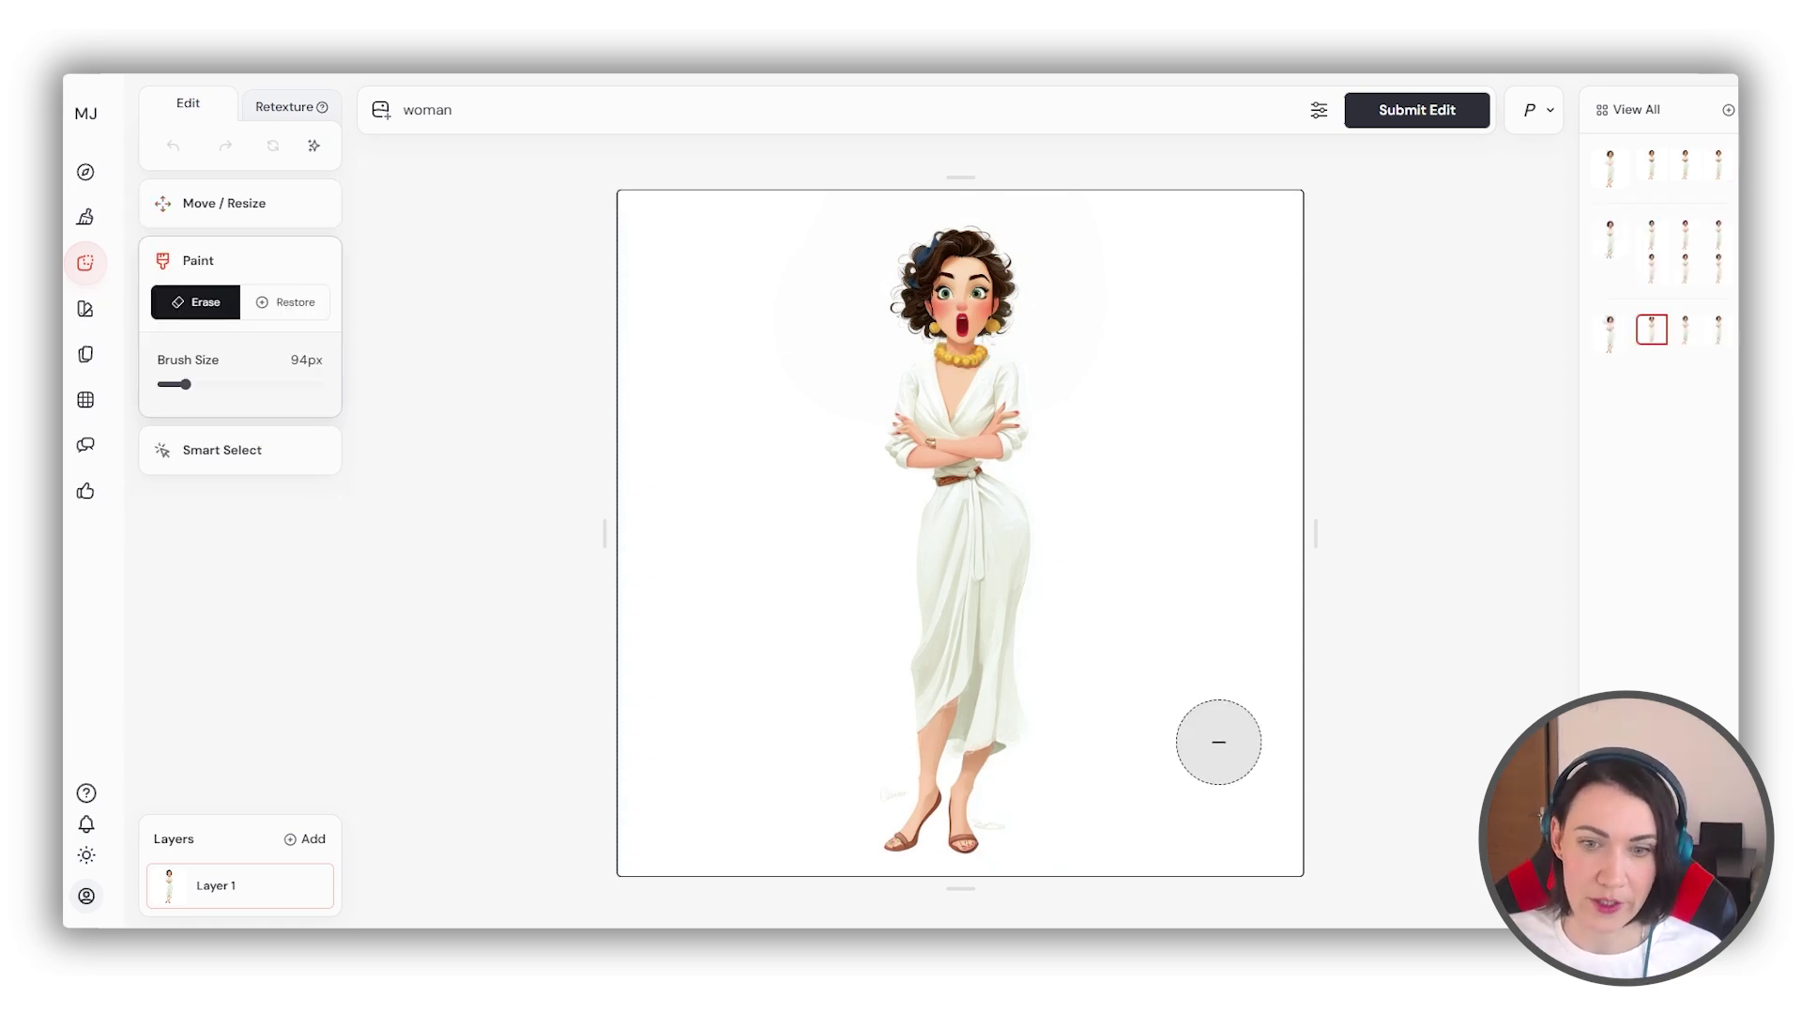
Erase the stray marks beside both feet of the yellow-necklace variant with a brush of about 43 to 52 px and submit the edit.
scroll(1038, 836, "up", 3)
scroll(1032, 833, "down", 6)
scroll(1023, 831, "down", 2)
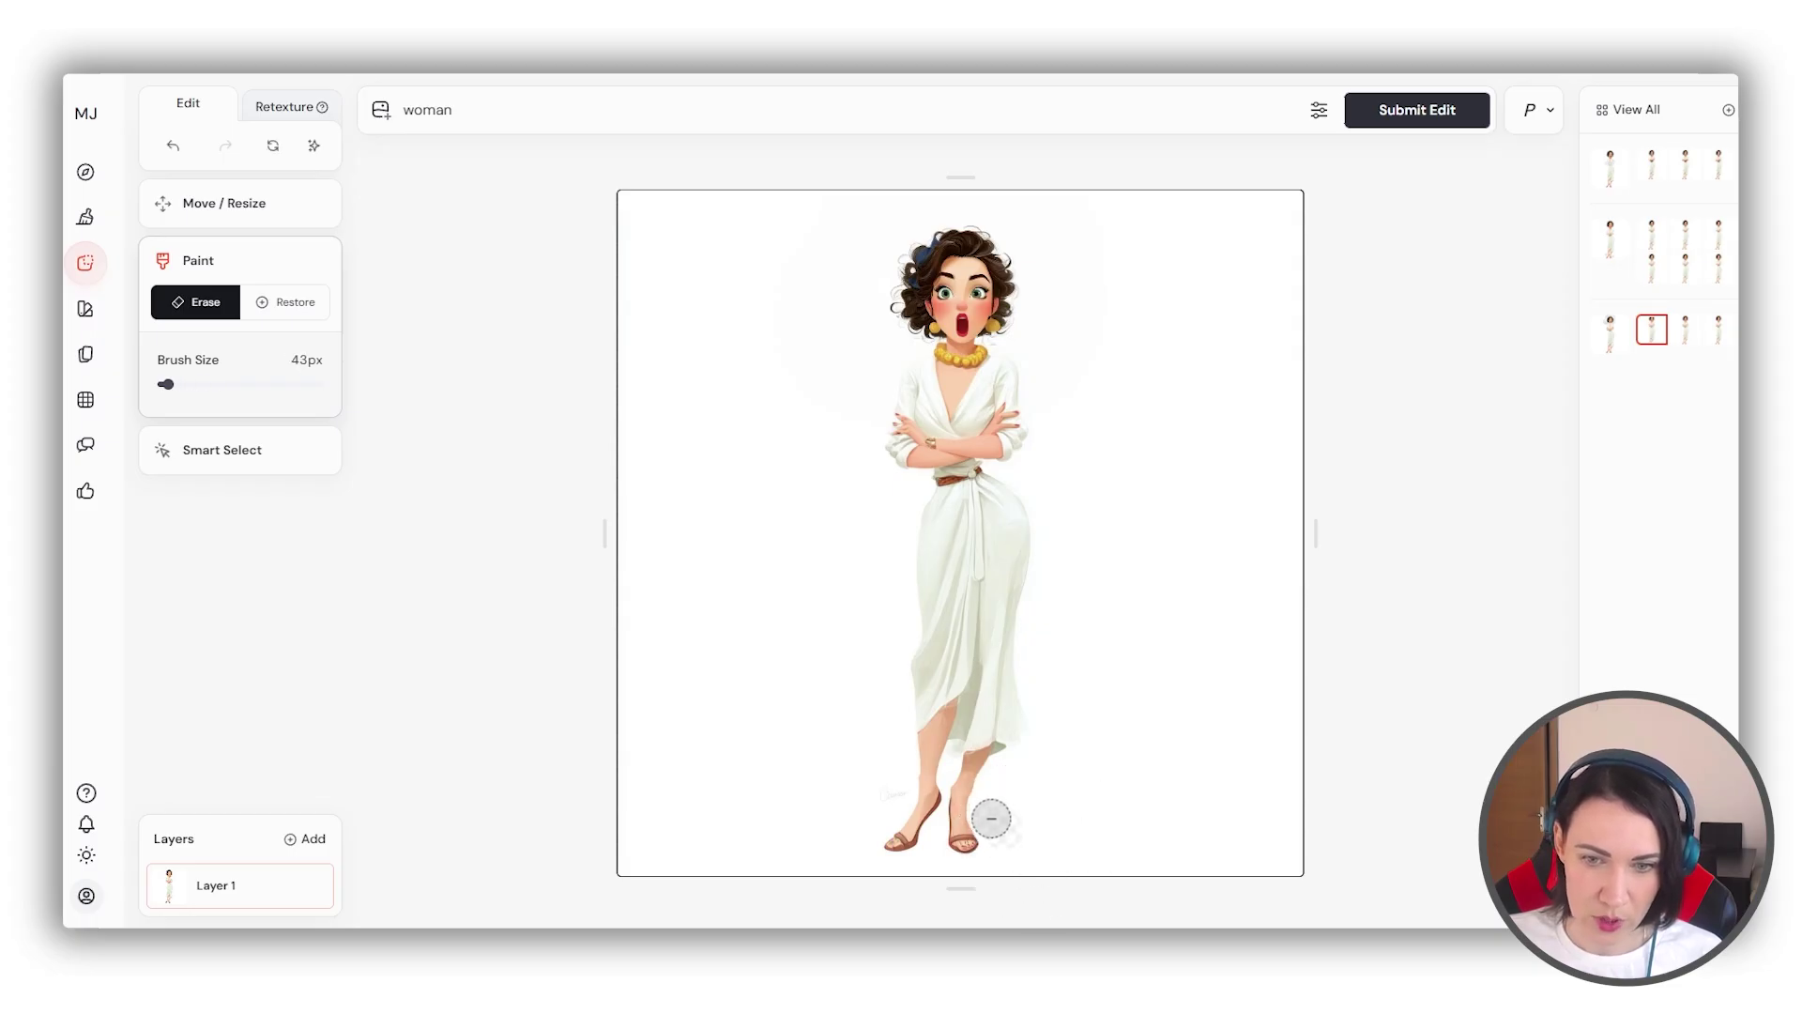
scroll(1126, 706, "up", 12)
scroll(1122, 708, "down", 10)
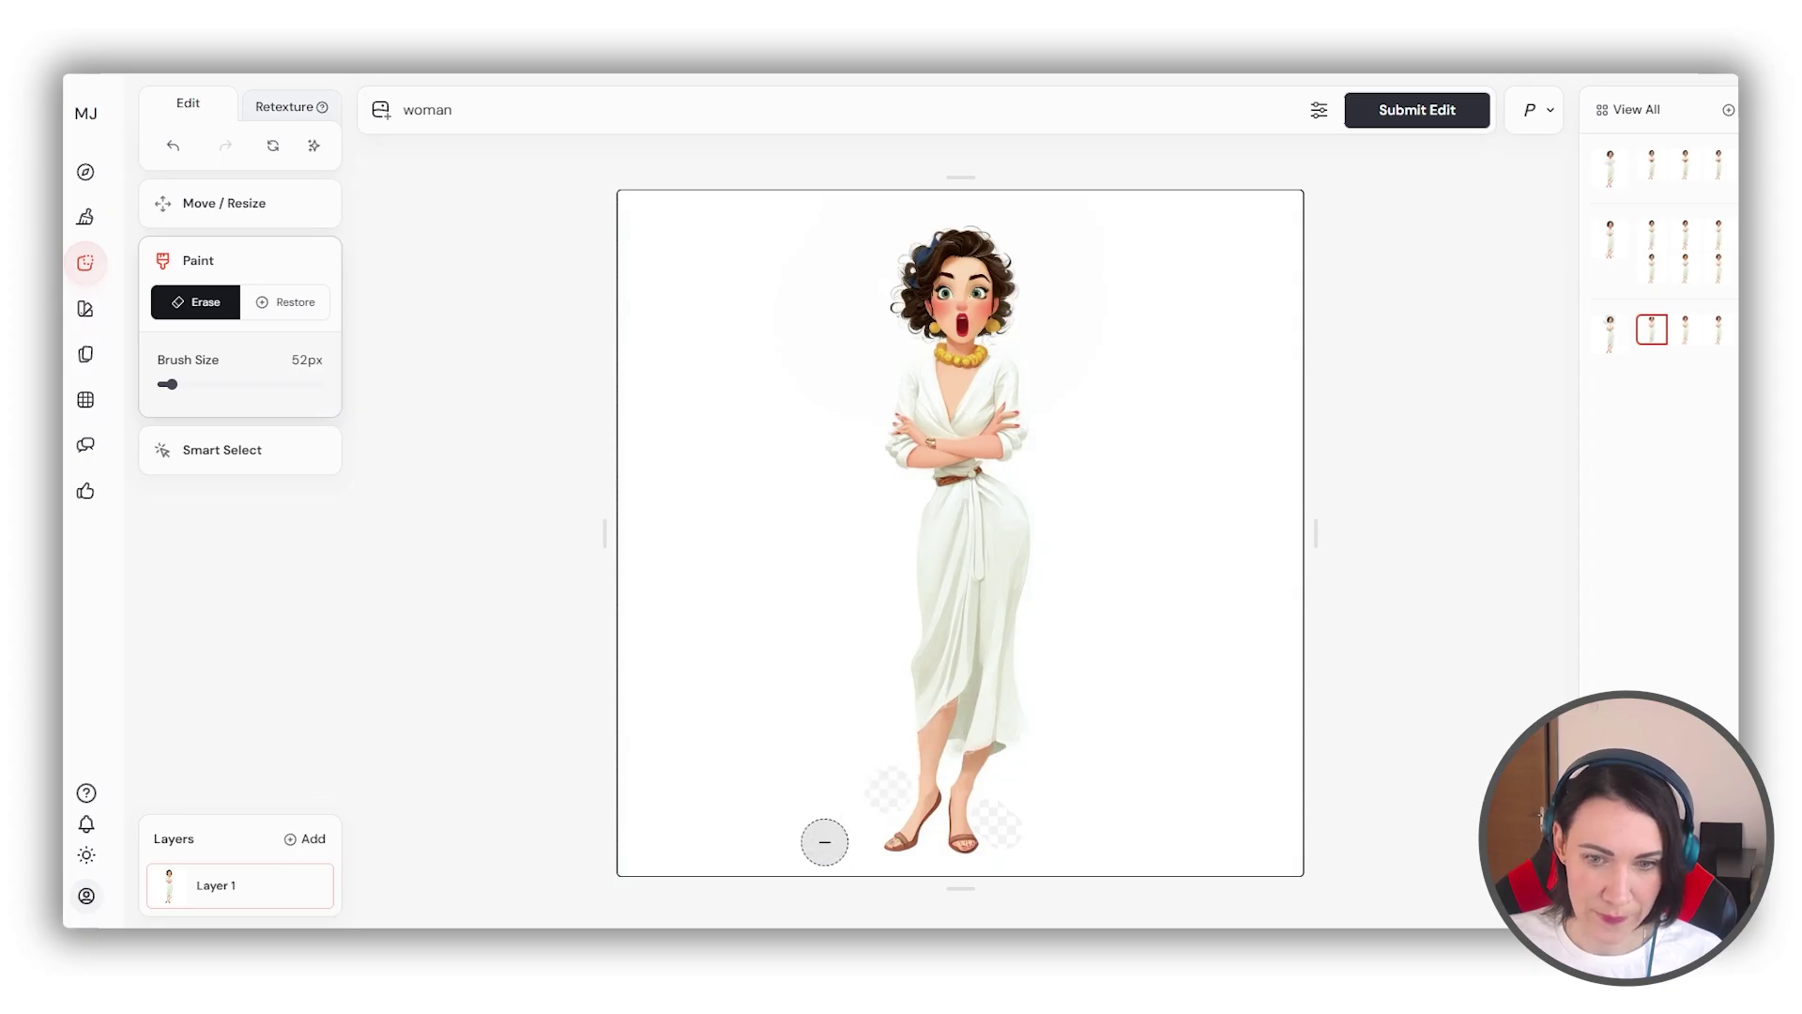
left_click(1406, 110)
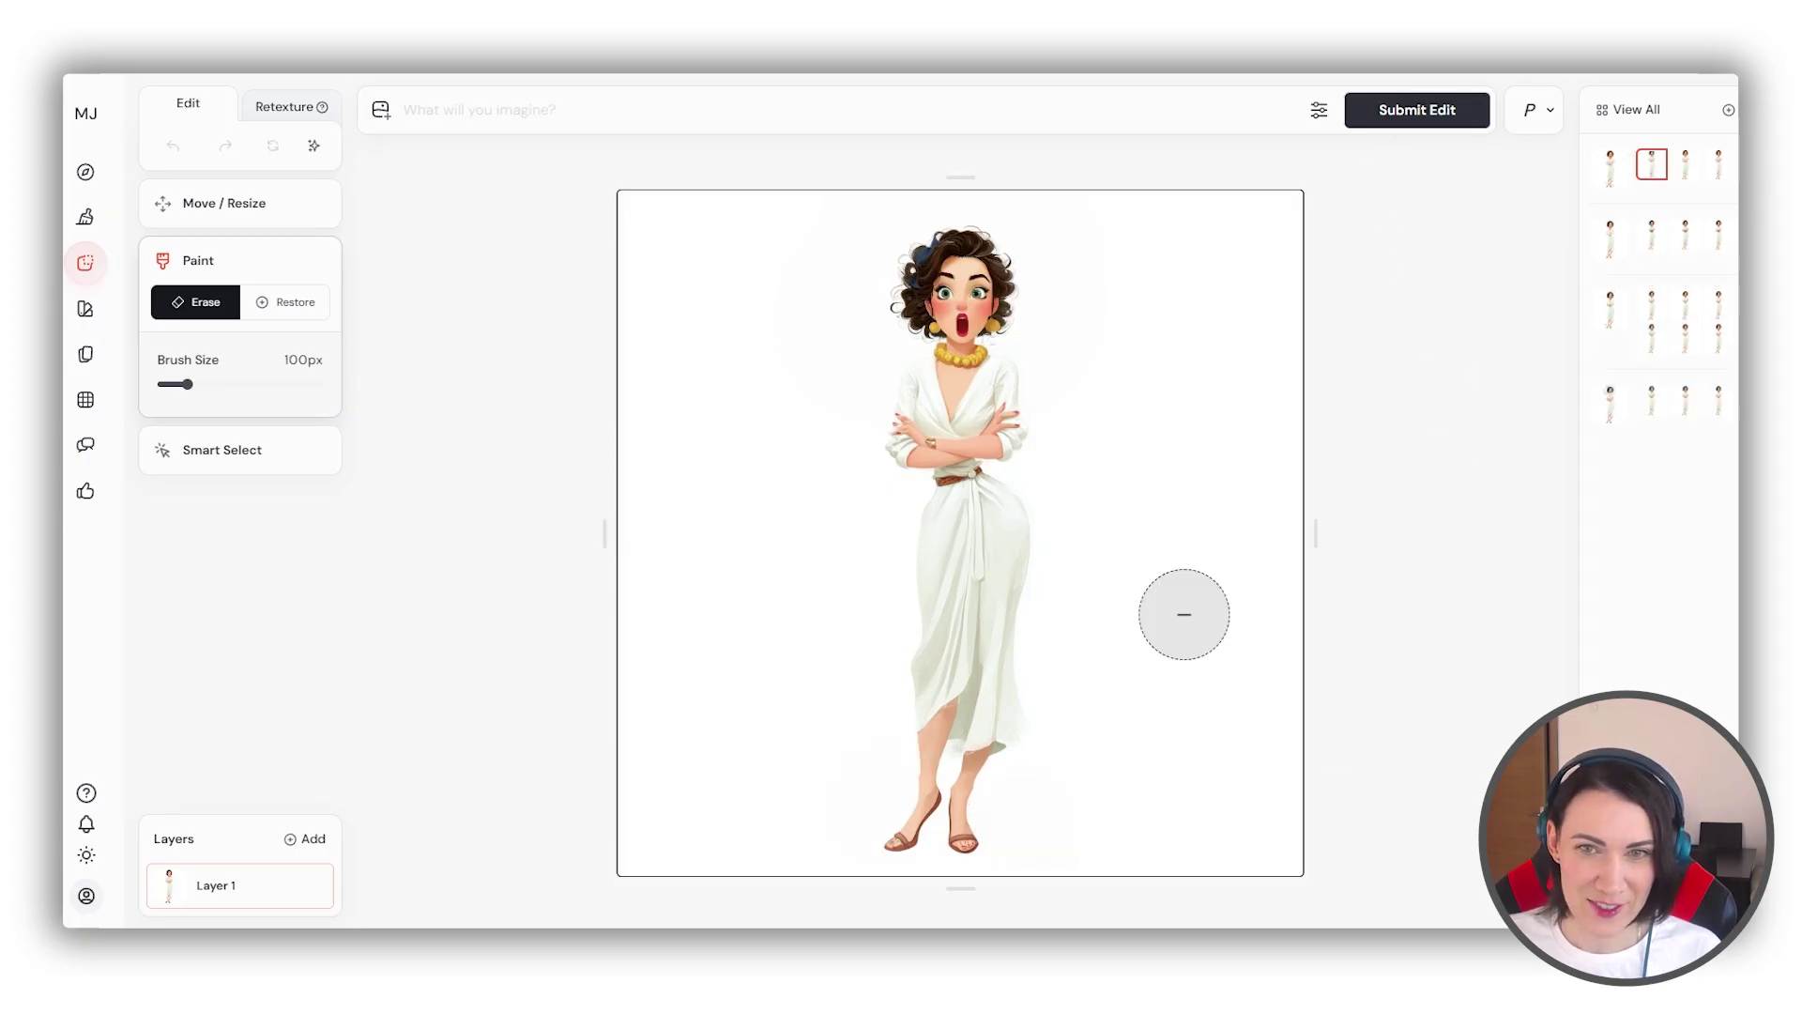